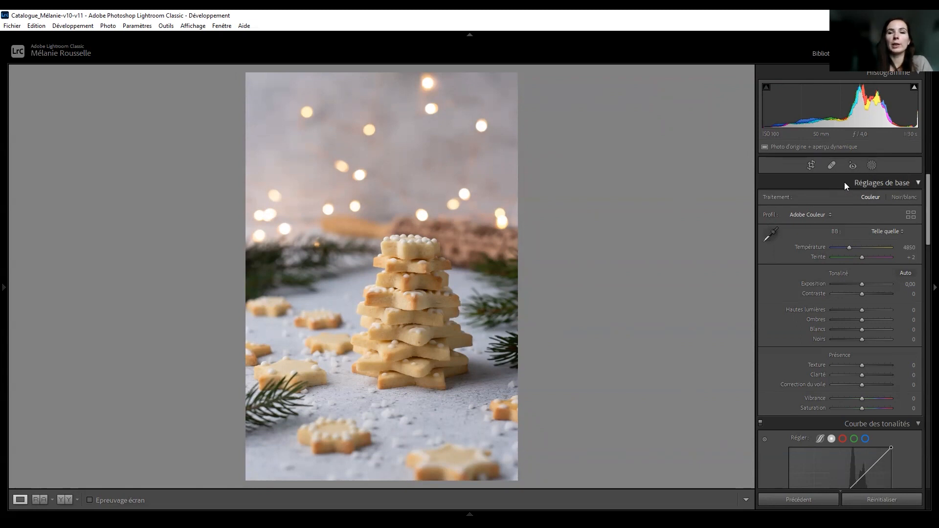
Set the white balance by sampling the pale grey tabletop between the scattered cookies, comparing the photo without and with the correction
{"action": "mouse_move", "coordinate": [923, 185]}
{"action": "left_mouse_down"}
{"action": "mouse_move", "coordinate": [924, 445]}
{"action": "mouse_move", "coordinate": [923, 185]}
{"action": "left_mouse_up"}
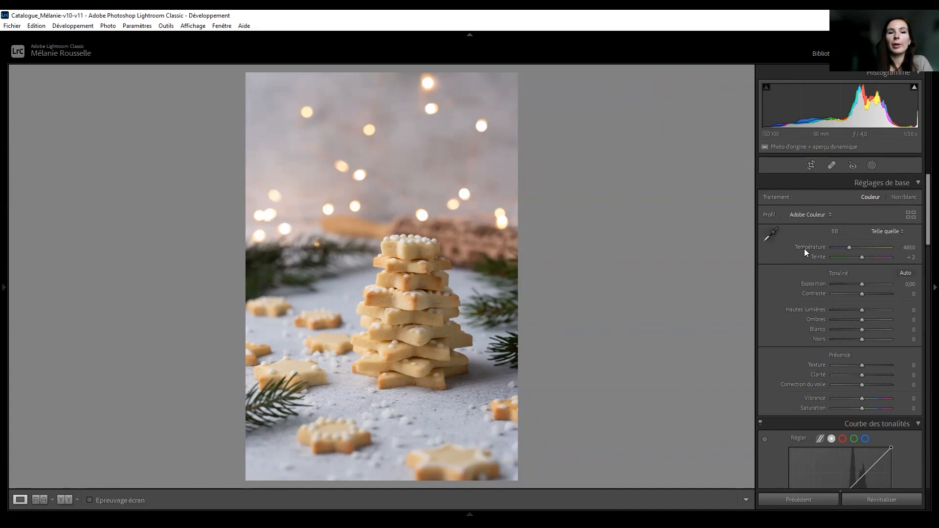
{"action": "left_click", "coordinate": [770, 235]}
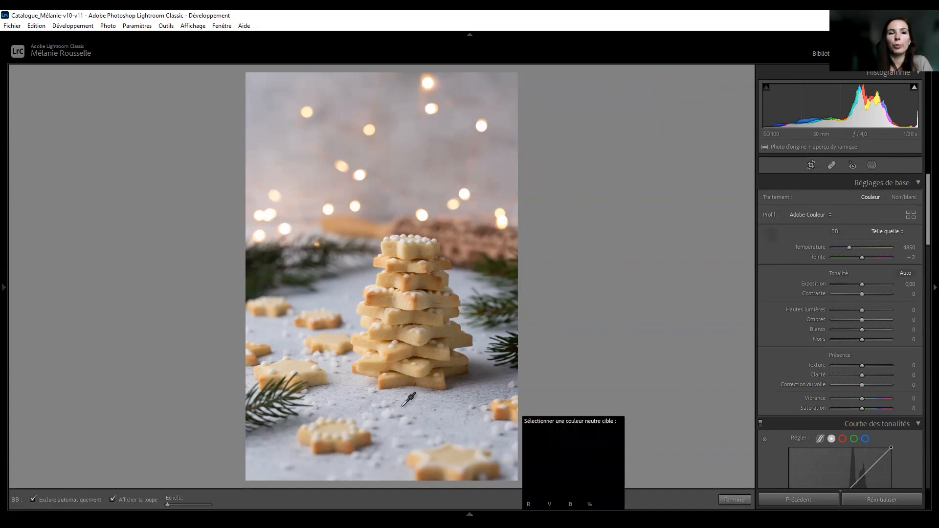
{"action": "left_click", "coordinate": [772, 239]}
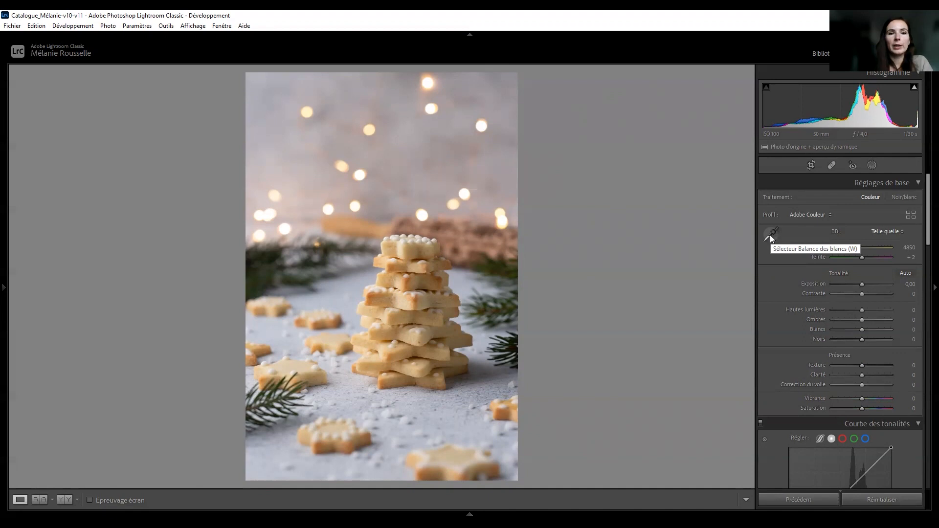
{"action": "left_click", "coordinate": [769, 234]}
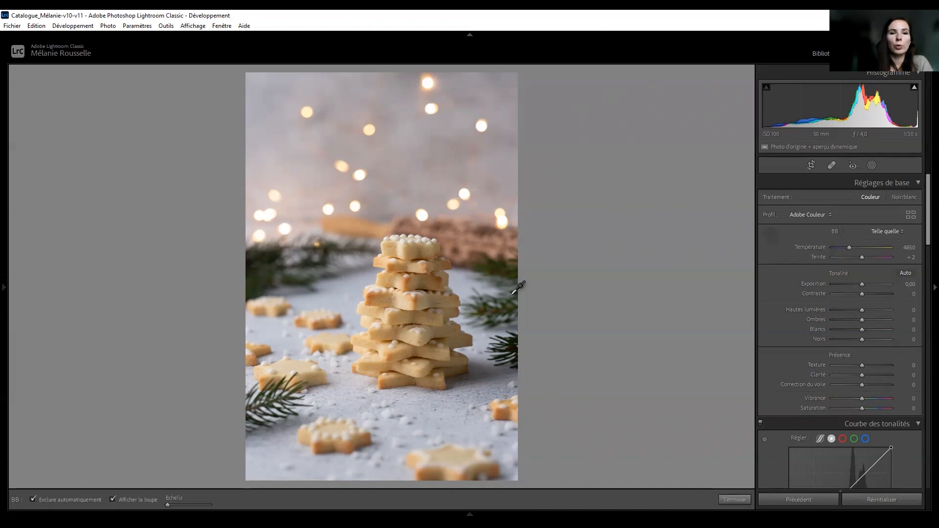
{"action": "left_click", "coordinate": [316, 367]}
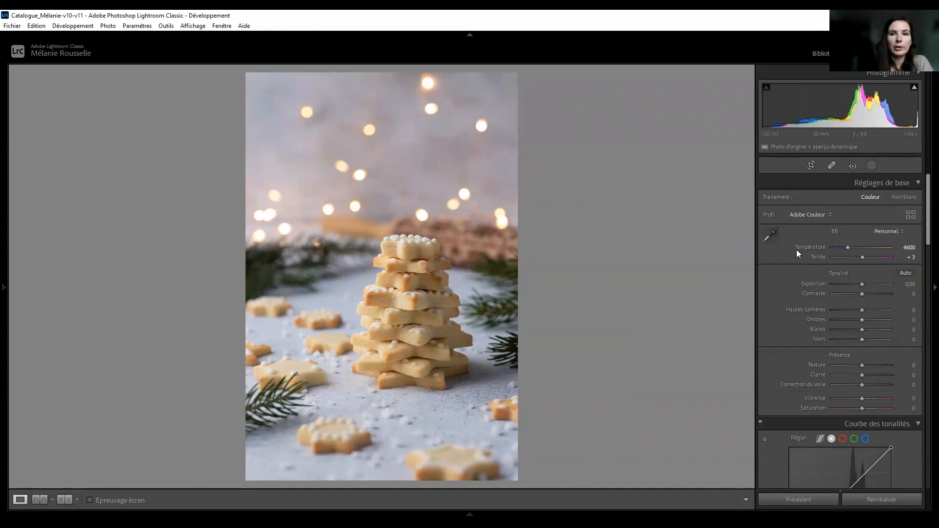
{"action": "key", "text": "ctrl+z"}
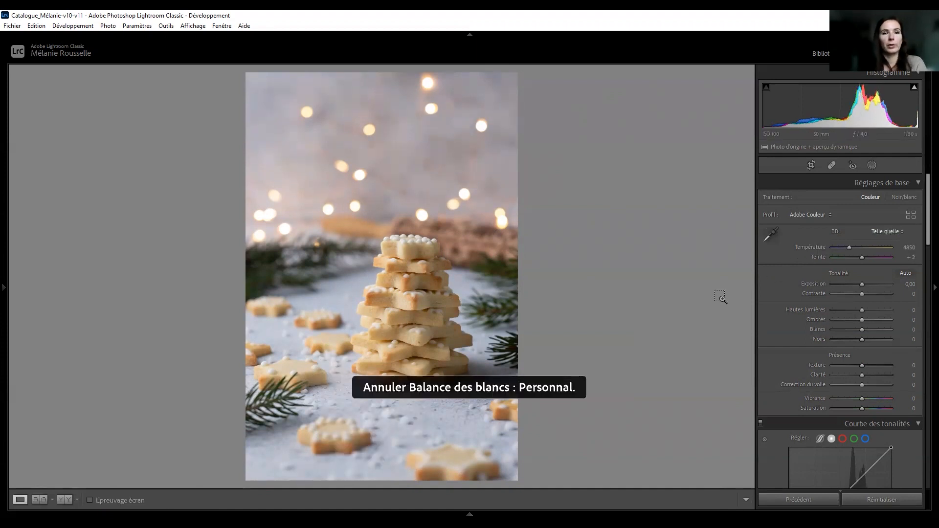
{"action": "key", "text": "ctrl+y"}
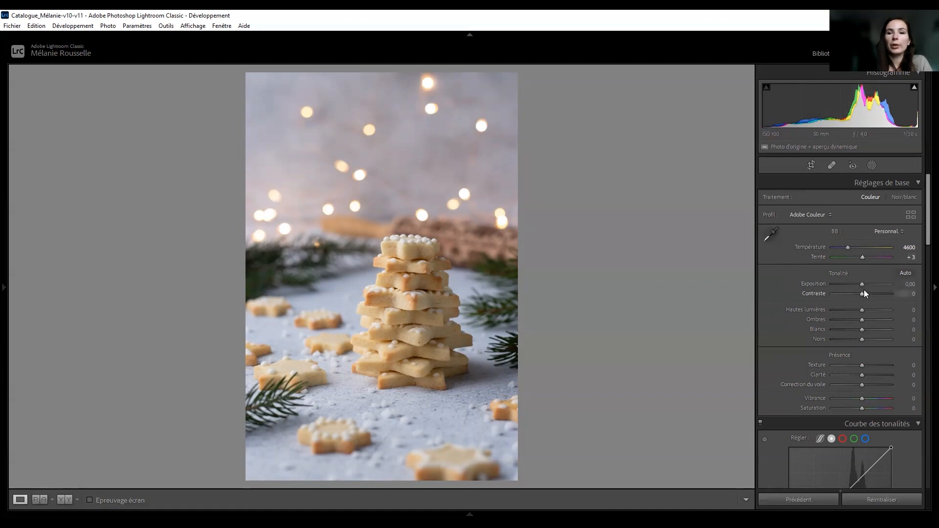
Adjust the basic tones: exposure +0.13, contrast +4, highlights -73 and shadows +61
{"action": "left_click_drag", "start_coordinate": [861, 283], "coordinate": [863, 284]}
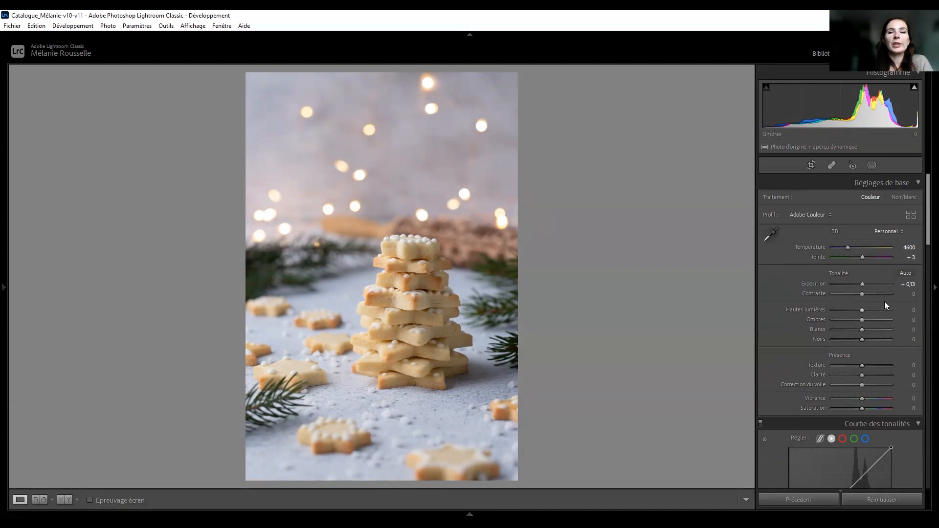
{"action": "left_click_drag", "start_coordinate": [862, 294], "coordinate": [862, 294]}
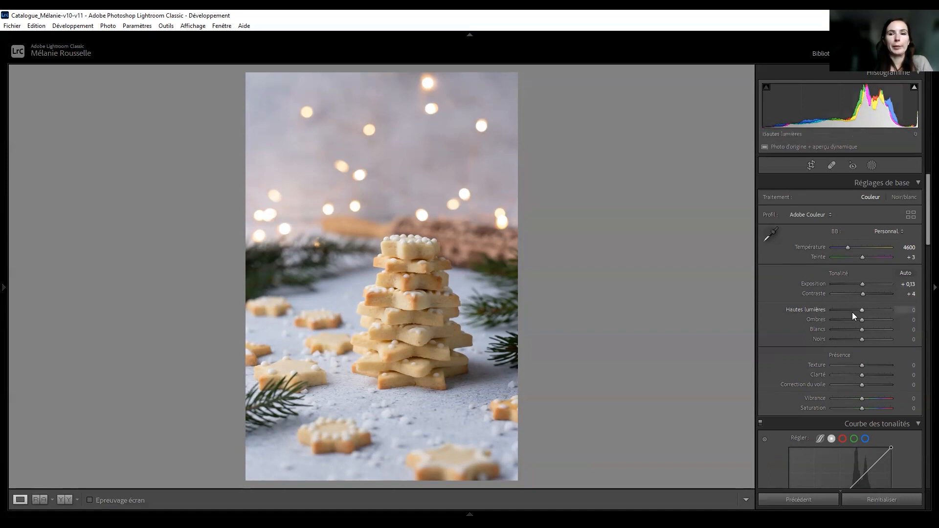
{"action": "left_click_drag", "start_coordinate": [848, 311], "coordinate": [840, 308]}
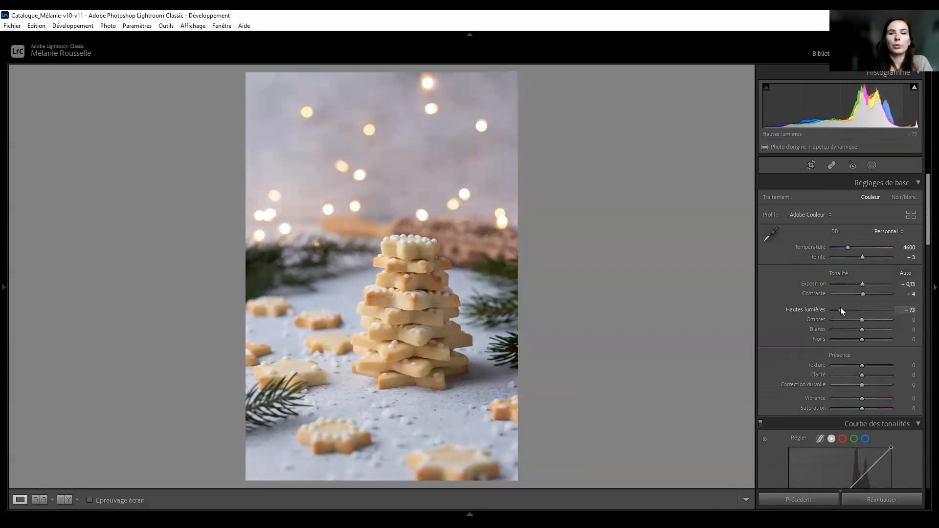
{"action": "left_click_drag", "start_coordinate": [860, 320], "coordinate": [878, 317]}
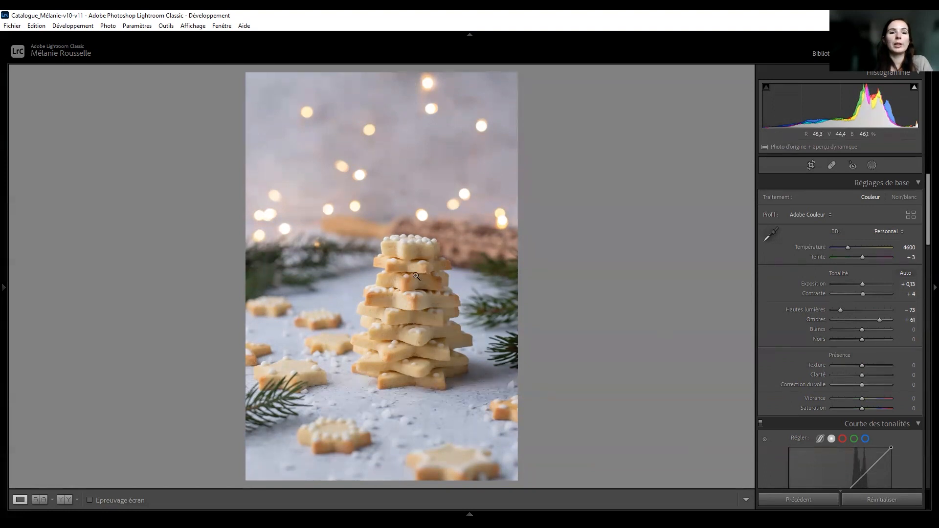
Crop the photo to a 4 x 5 / 8 x 10 aspect ratio, framing the cookie tower with less empty space above and below
{"action": "left_click", "coordinate": [810, 166]}
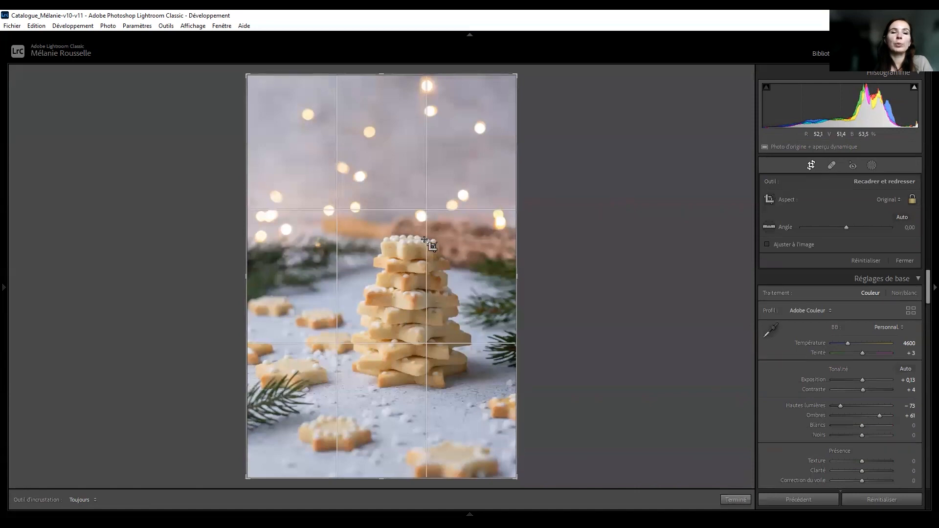
{"action": "left_click", "coordinate": [891, 199]}
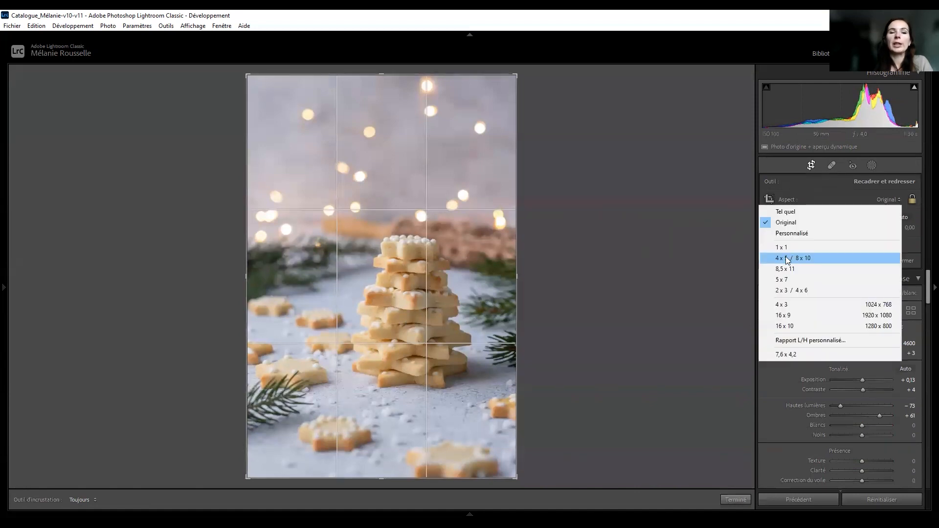
{"action": "left_click", "coordinate": [788, 257]}
{"action": "left_click_drag", "start_coordinate": [516, 443], "coordinate": [508, 442]}
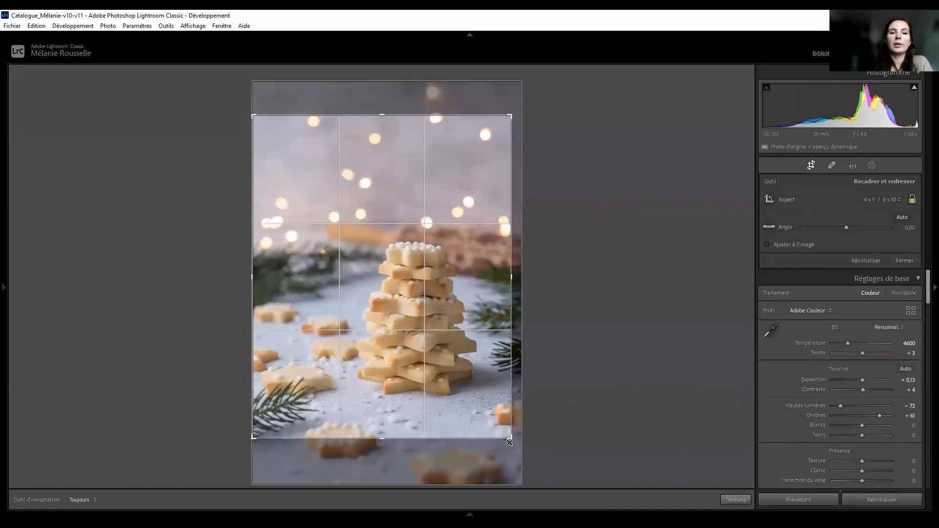
{"action": "left_click_drag", "start_coordinate": [442, 283], "coordinate": [437, 273]}
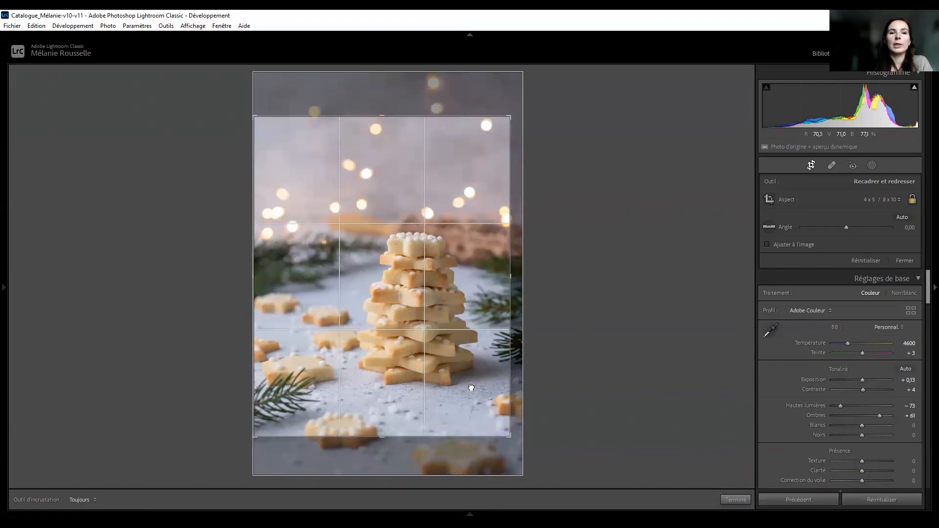
{"action": "left_click", "coordinate": [743, 500]}
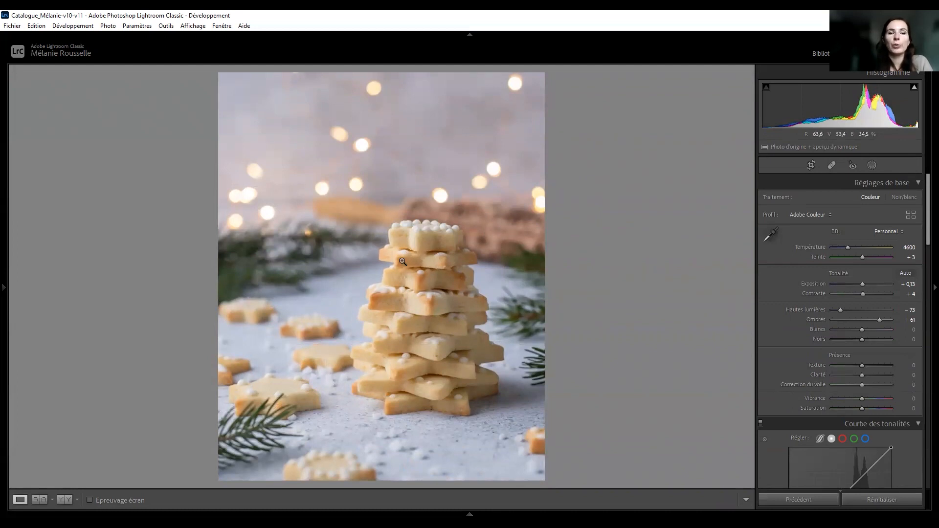
Set whites to +41, blacks to -11, texture to +6, clarity to +8, vibrance to +4 and saturation to -4
{"action": "mouse_move", "coordinate": [860, 330]}
{"action": "left_mouse_down"}
{"action": "mouse_move", "coordinate": [879, 329]}
{"action": "mouse_move", "coordinate": [857, 337]}
{"action": "left_mouse_up"}
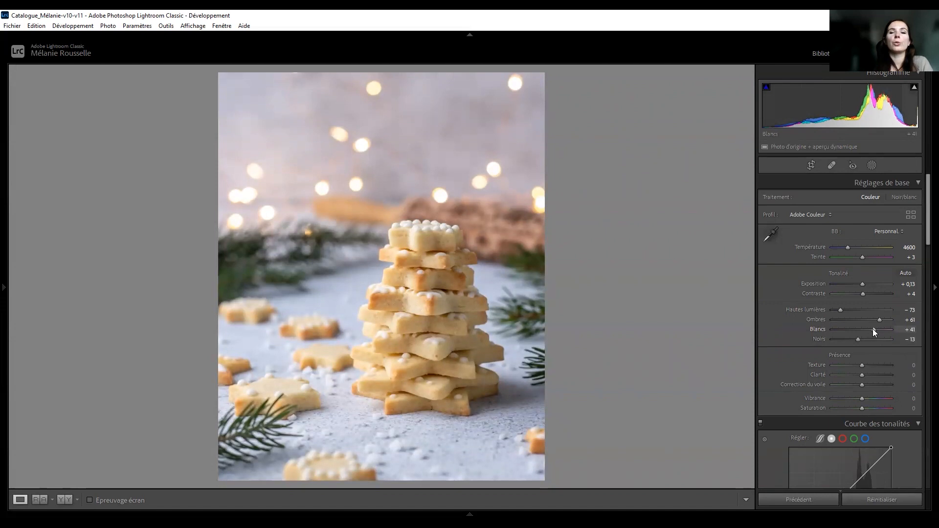
{"action": "left_click_drag", "start_coordinate": [857, 339], "coordinate": [864, 374]}
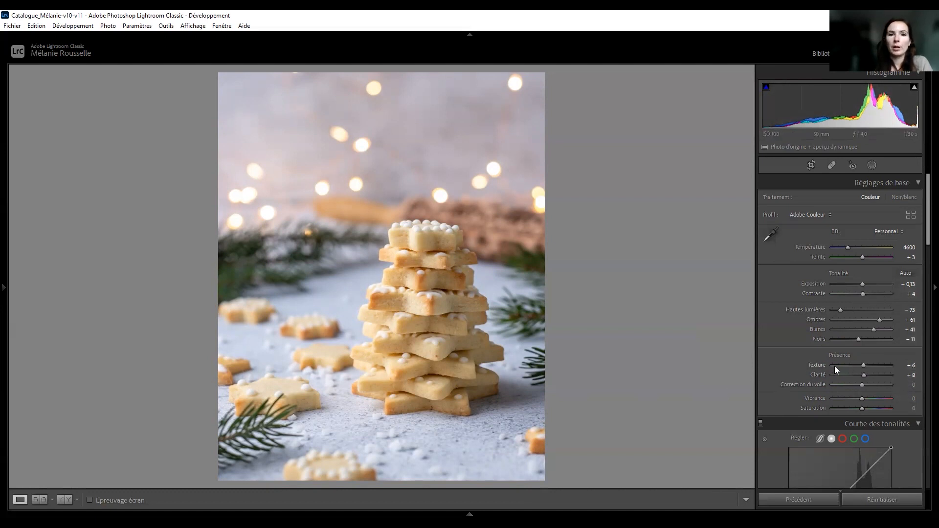
{"action": "left_click_drag", "start_coordinate": [862, 397], "coordinate": [860, 408]}
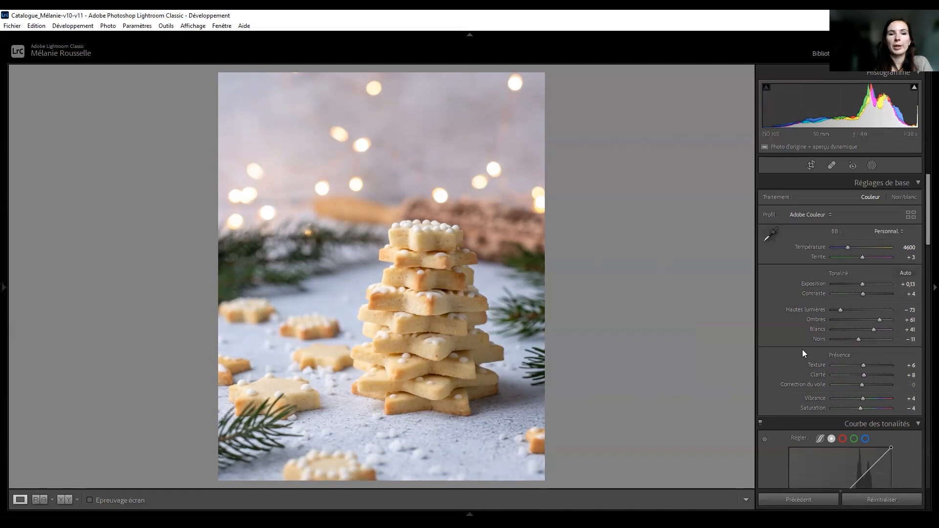
Brighten the tone curve with two points, mapping input 190 to output 200 and input 57 to output 63
{"action": "scroll", "coordinate": [802, 349], "scroll_direction": "down", "scroll_amount": 4}
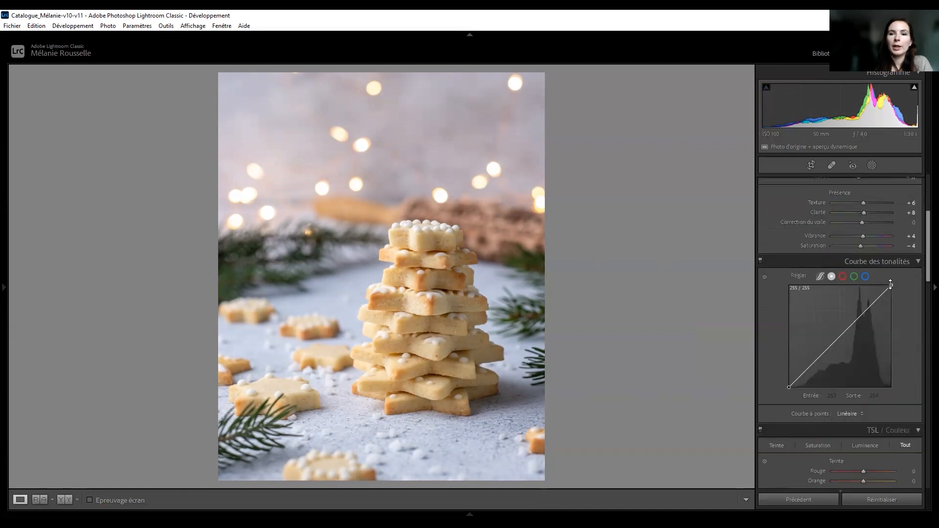
{"action": "left_click_drag", "start_coordinate": [866, 310], "coordinate": [865, 307]}
{"action": "left_click_drag", "start_coordinate": [810, 365], "coordinate": [809, 364]}
{"action": "left_click_drag", "start_coordinate": [865, 308], "coordinate": [865, 306]}
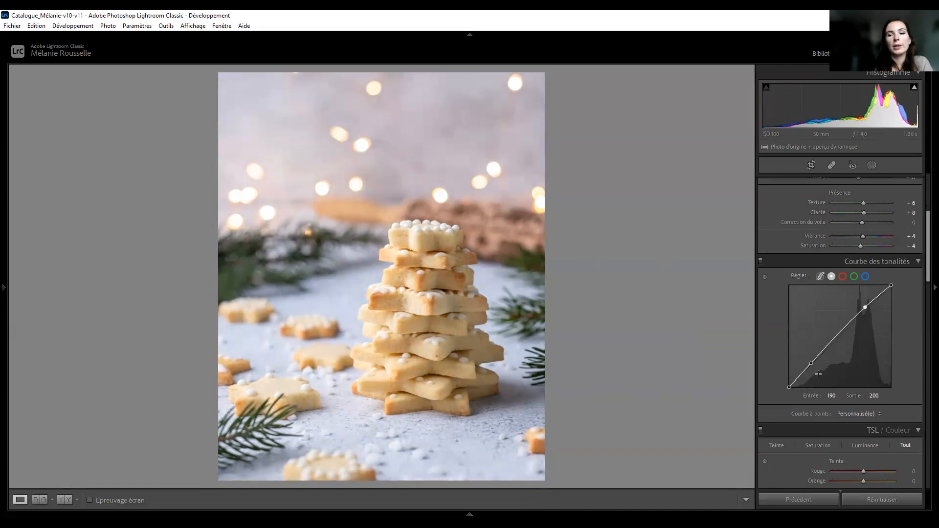
{"action": "left_click_drag", "start_coordinate": [812, 364], "coordinate": [812, 362]}
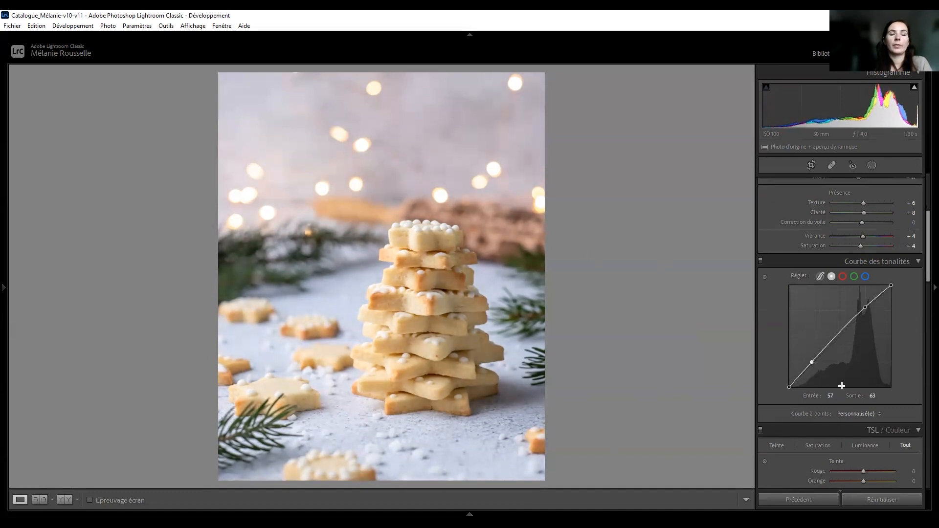
Reduce the blue saturation to -81 in the TSL colour adjustments
{"action": "scroll", "coordinate": [800, 397], "scroll_direction": "down", "scroll_amount": 6}
{"action": "scroll", "coordinate": [799, 397], "scroll_direction": "up", "scroll_amount": 5}
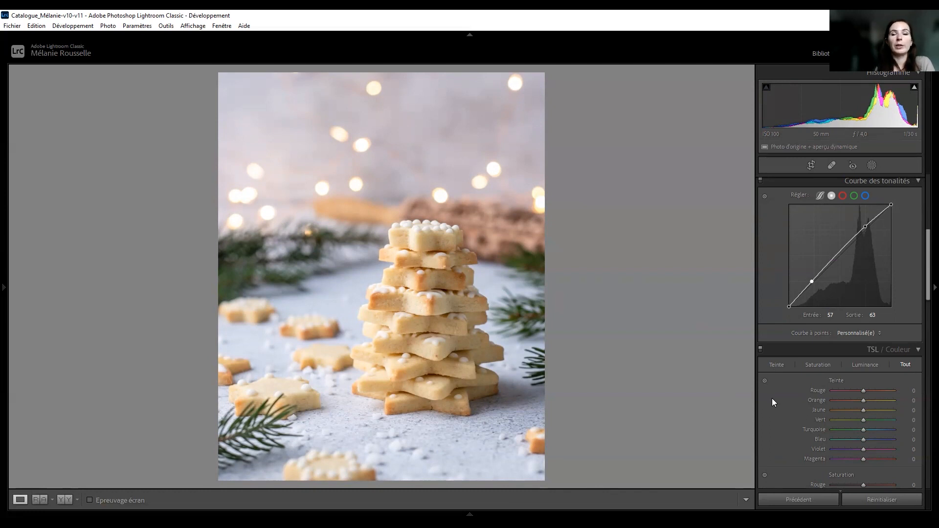
{"action": "scroll", "coordinate": [776, 391], "scroll_direction": "down", "scroll_amount": 2}
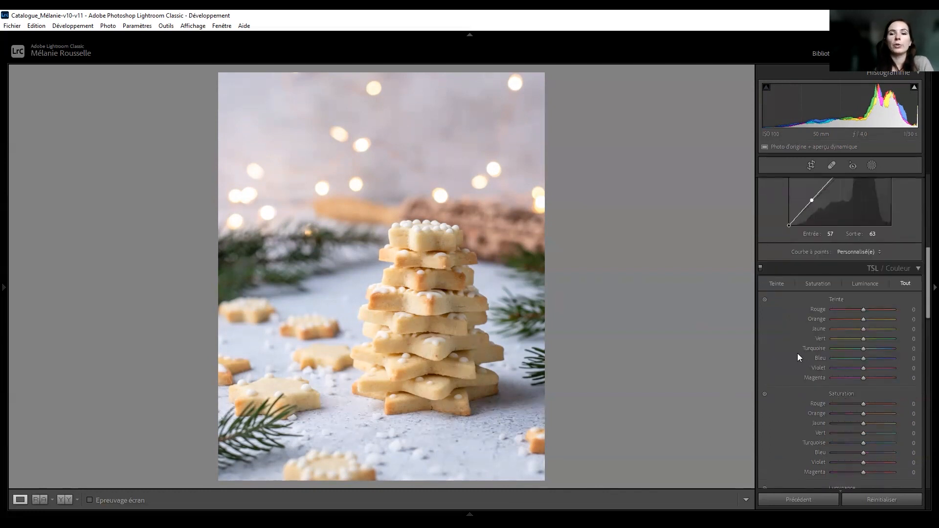
{"action": "scroll", "coordinate": [797, 353], "scroll_direction": "down", "scroll_amount": 2}
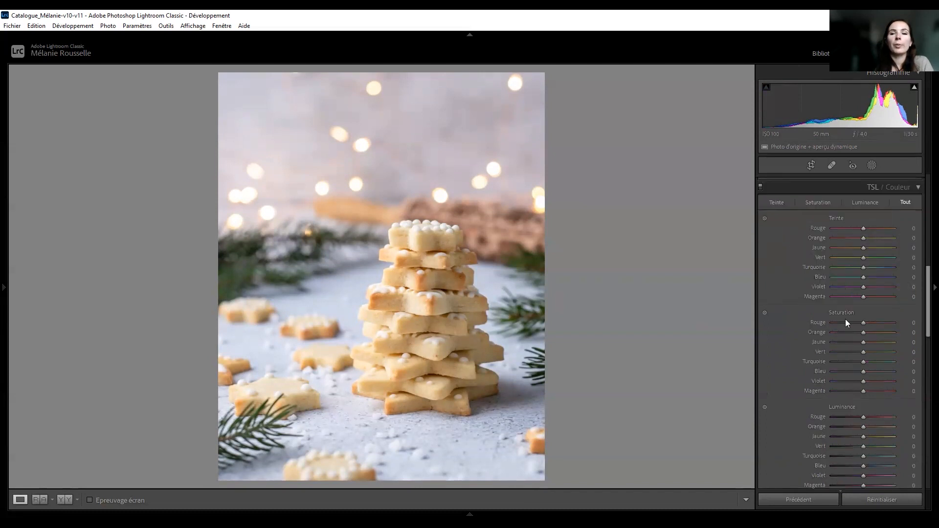
{"action": "left_click_drag", "start_coordinate": [862, 371], "coordinate": [860, 373]}
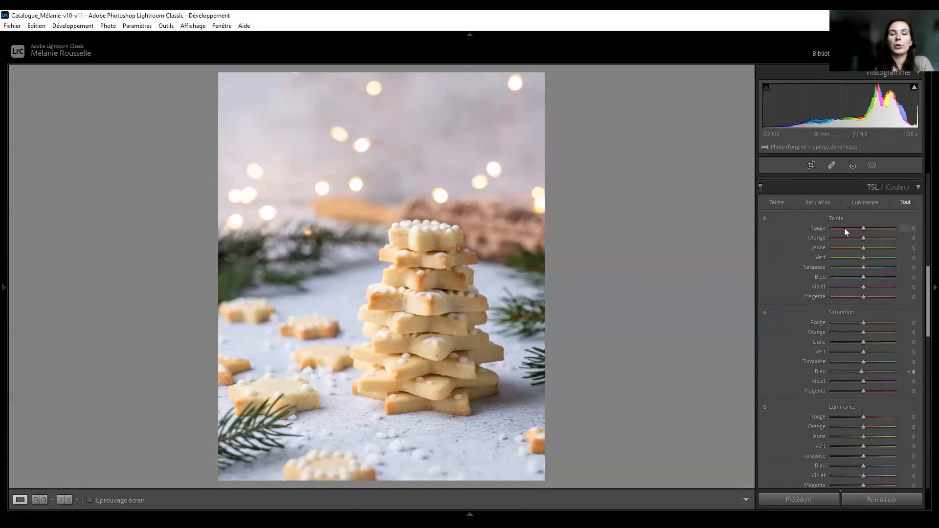
{"action": "left_click", "coordinate": [775, 202]}
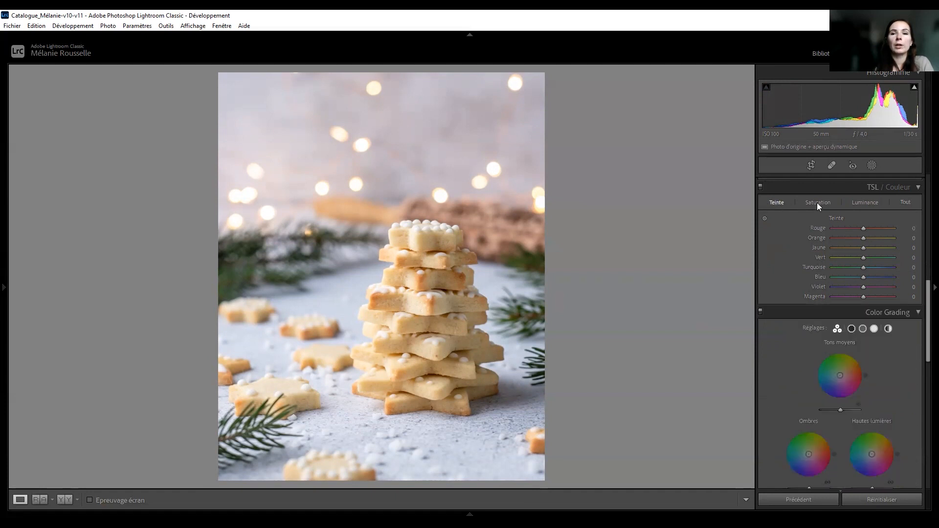
{"action": "left_click", "coordinate": [904, 203]}
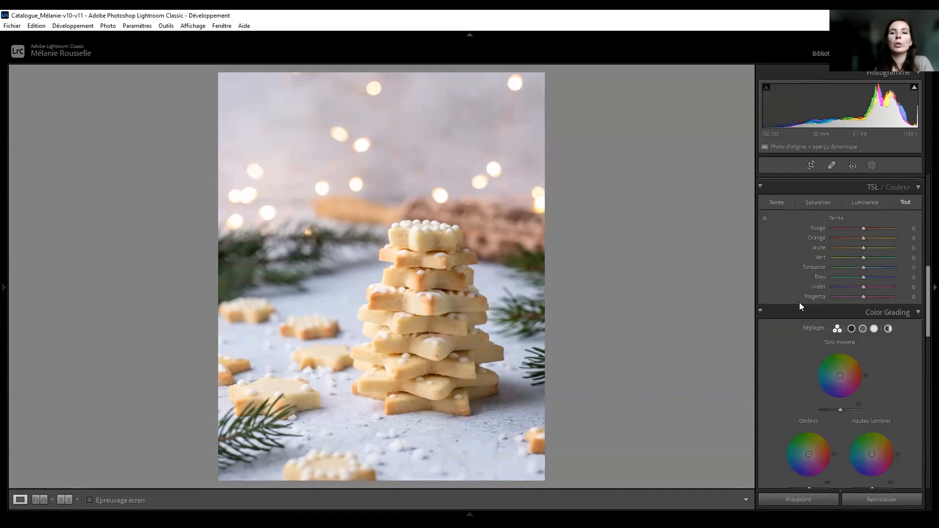
{"action": "scroll", "coordinate": [832, 351], "scroll_direction": "down", "scroll_amount": 3}
{"action": "left_click", "coordinate": [859, 290]}
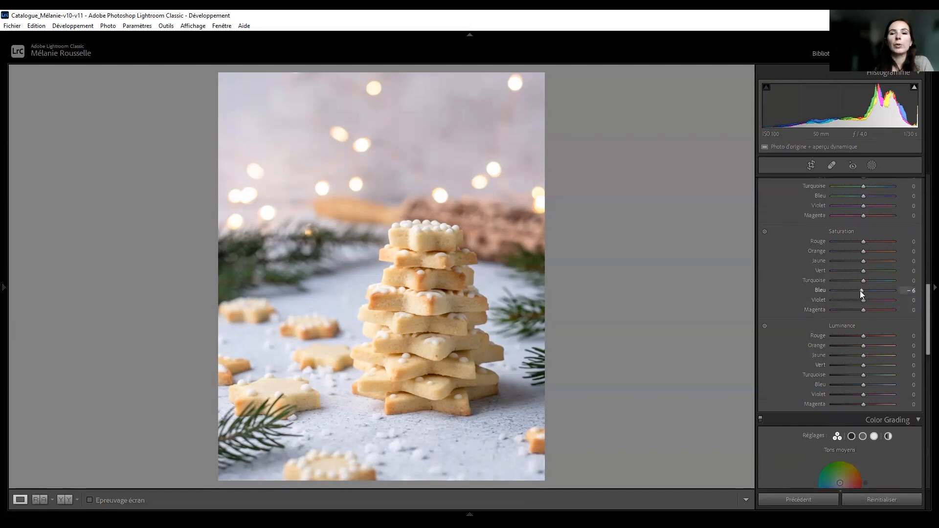
{"action": "left_click_drag", "start_coordinate": [860, 291], "coordinate": [841, 289]}
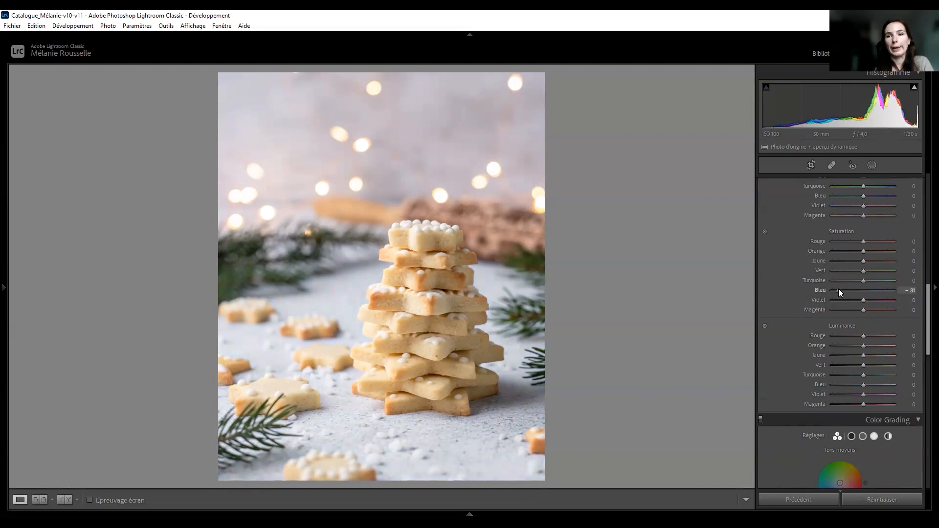
Compare the photo without and with the TSL colour adjustments
{"action": "scroll", "coordinate": [813, 296], "scroll_direction": "up", "scroll_amount": 3}
{"action": "left_click", "coordinate": [760, 189]}
{"action": "left_click", "coordinate": [760, 190]}
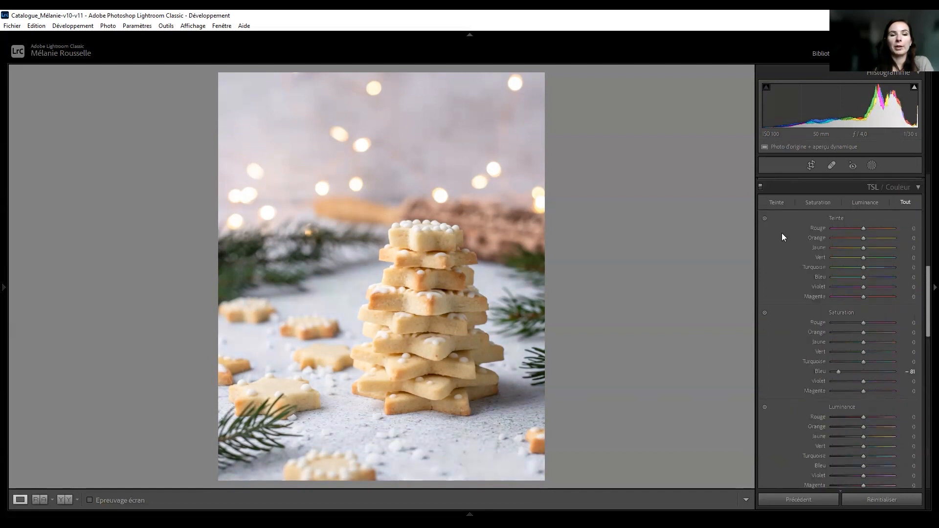
Shift the hue of the fir branch beside the cookies with the targeted adjustment tool, to yellow +4 and green +19
{"action": "scroll", "coordinate": [830, 326], "scroll_direction": "down", "scroll_amount": 3}
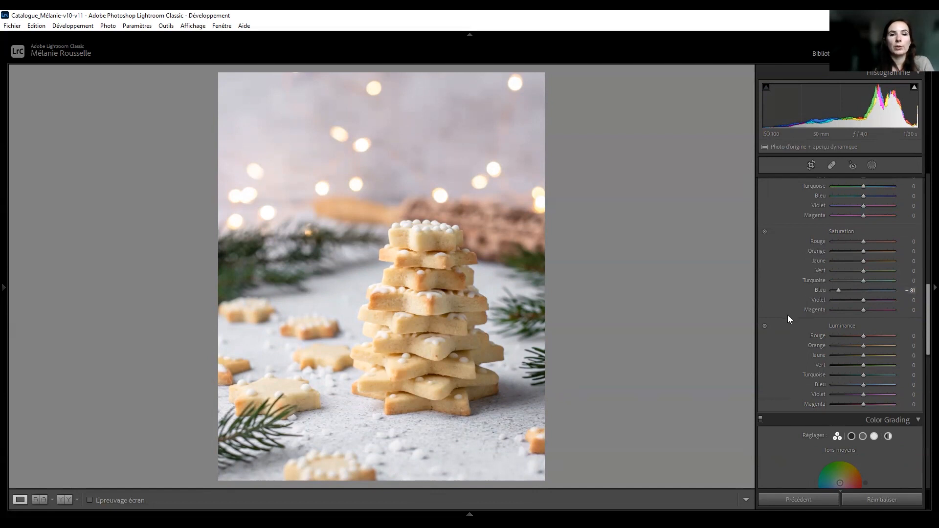
{"action": "scroll", "coordinate": [787, 319], "scroll_direction": "up", "scroll_amount": 2}
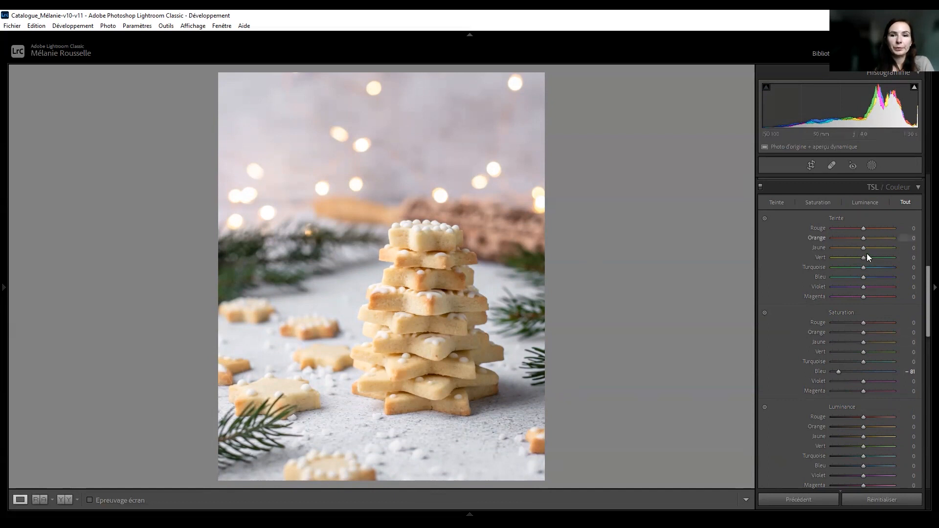
{"action": "left_click", "coordinate": [764, 219]}
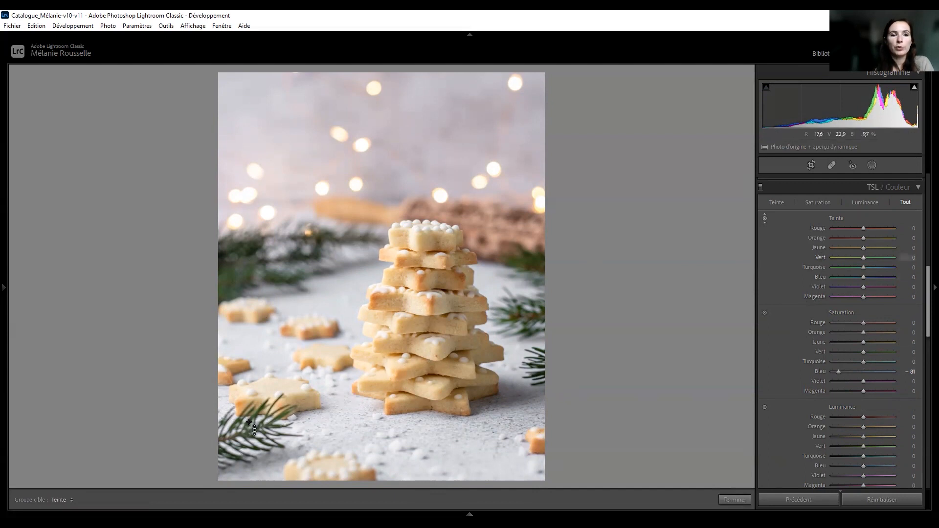
{"action": "left_click_drag", "start_coordinate": [249, 423], "coordinate": [249, 411]}
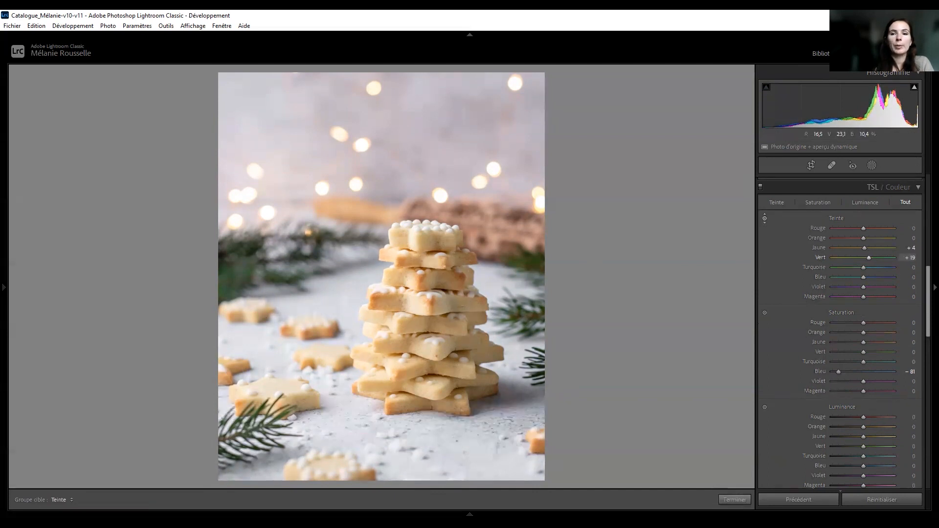
Adjust the foreground fir branch with the targeted adjustment tool: hue yellow -1 and green -3, luminance yellow +9 and green +73
{"action": "mouse_move", "coordinate": [250, 410]}
{"action": "left_mouse_down"}
{"action": "mouse_move", "coordinate": [250, 450]}
{"action": "mouse_move", "coordinate": [249, 411]}
{"action": "mouse_move", "coordinate": [249, 428]}
{"action": "left_mouse_up"}
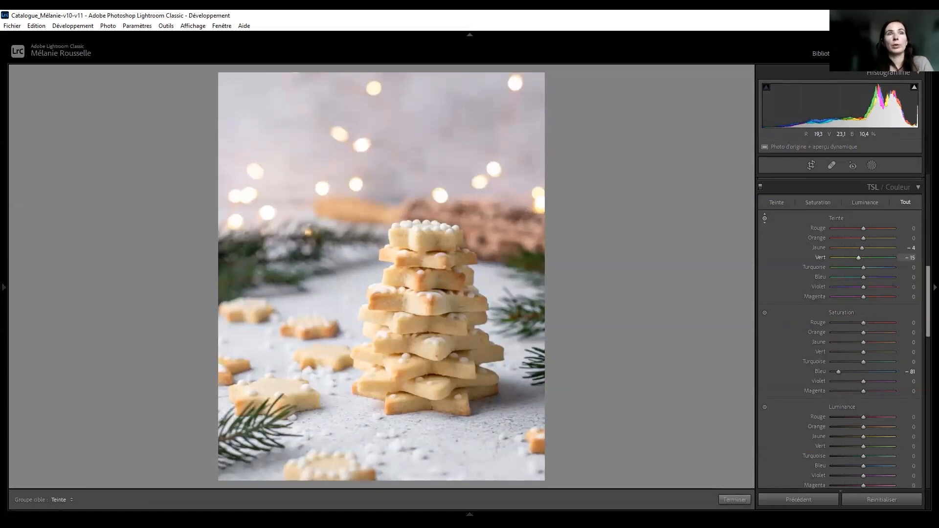
{"action": "left_click_drag", "start_coordinate": [249, 428], "coordinate": [249, 429]}
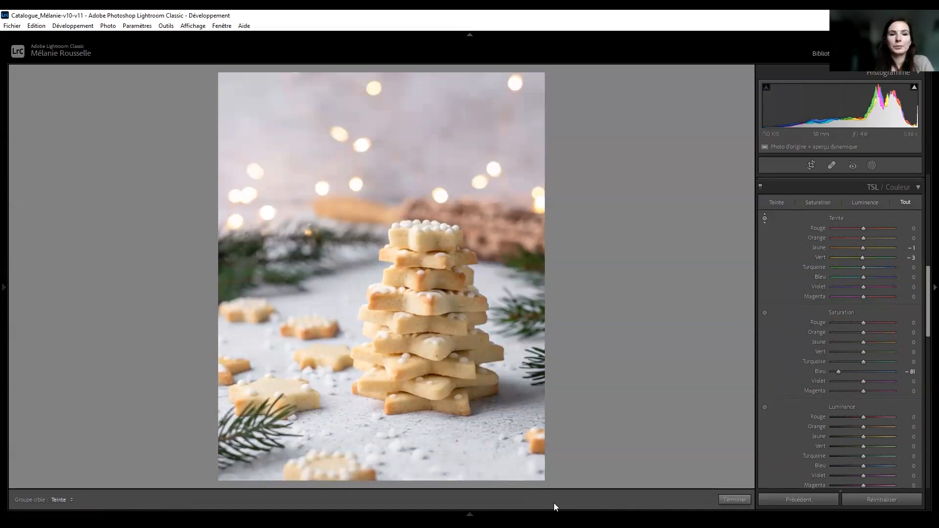
{"action": "scroll", "coordinate": [814, 343], "scroll_direction": "down", "scroll_amount": 2}
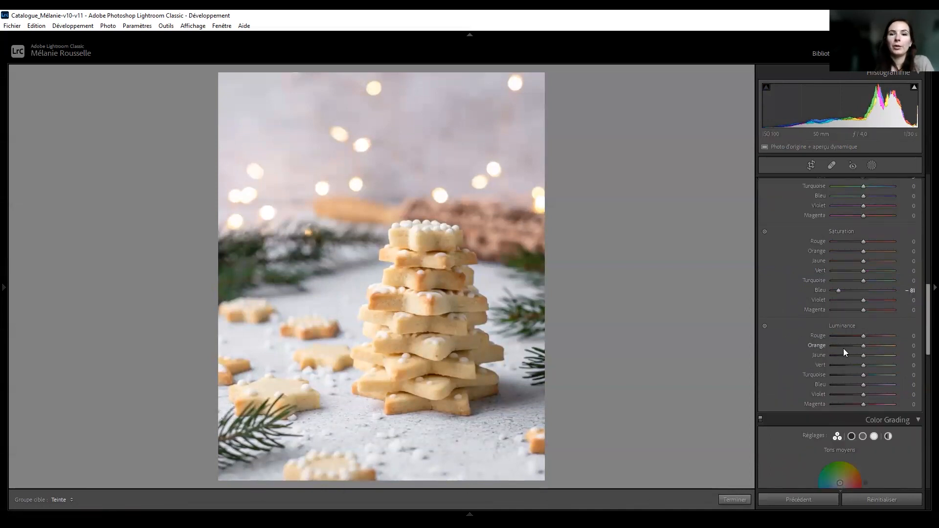
{"action": "left_click", "coordinate": [765, 326]}
{"action": "left_click_drag", "start_coordinate": [244, 427], "coordinate": [245, 386]}
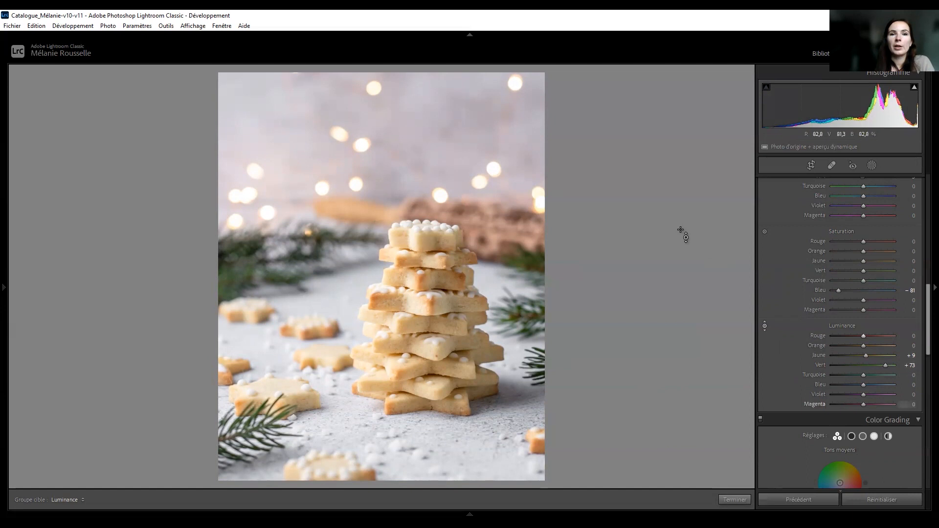
Shift the hue of the blurred background wall with the targeted adjustment tool, to red -55 and magenta +13
{"action": "scroll", "coordinate": [801, 234], "scroll_direction": "up", "scroll_amount": 3}
{"action": "left_click", "coordinate": [764, 219]}
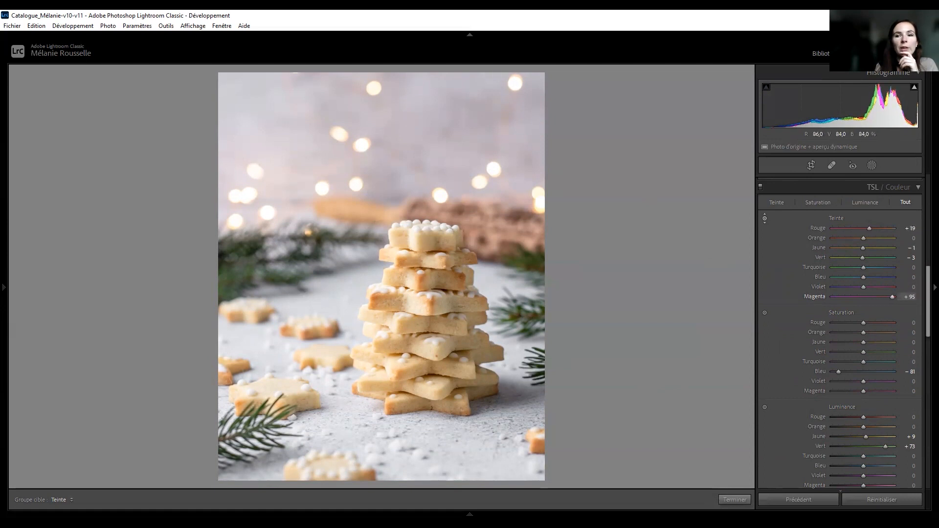
{"action": "left_click_drag", "start_coordinate": [382, 112], "coordinate": [381, 183]}
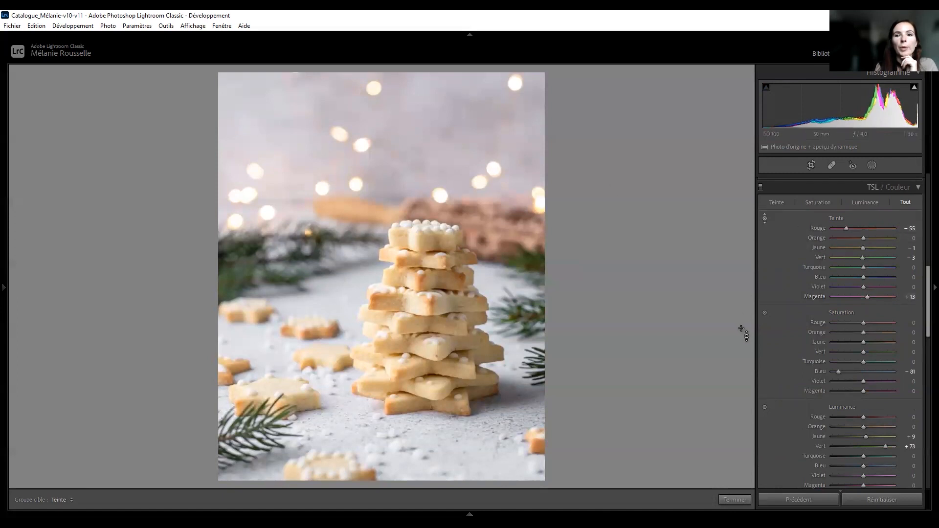
Reduce the background wall's magenta saturation to -33 with the targeted adjustment tool and finish the targeted adjustments
{"action": "left_click", "coordinate": [764, 313]}
{"action": "mouse_move", "coordinate": [281, 154]}
{"action": "left_mouse_down"}
{"action": "mouse_move", "coordinate": [280, 144]}
{"action": "mouse_move", "coordinate": [281, 164]}
{"action": "left_mouse_up"}
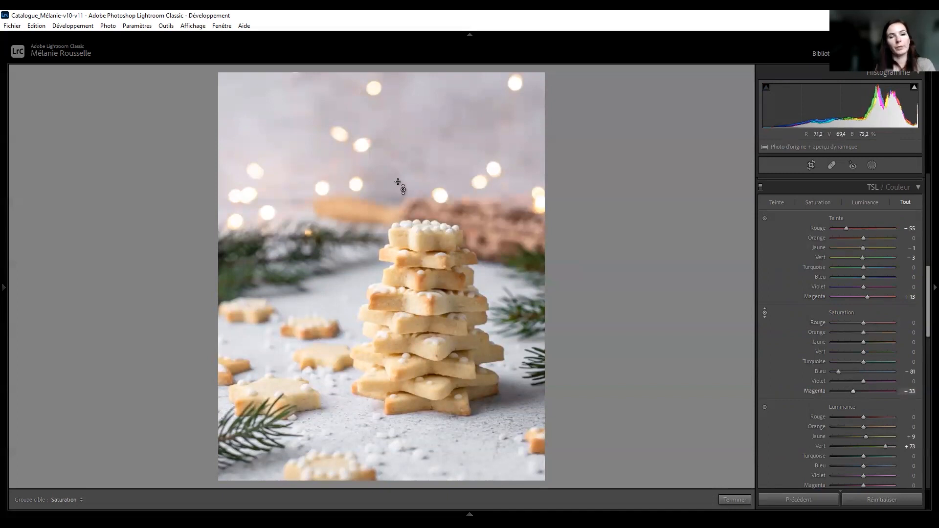
{"action": "left_click", "coordinate": [733, 498]}
Collapse the Color Grading settings and expand the Détail settings
{"action": "scroll", "coordinate": [878, 331], "scroll_direction": "down", "scroll_amount": 5}
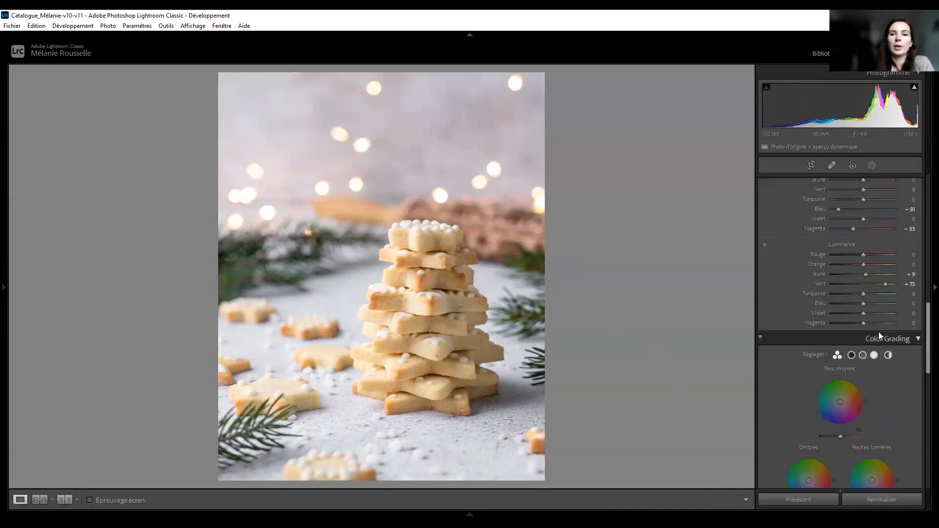
{"action": "scroll", "coordinate": [878, 331], "scroll_direction": "down", "scroll_amount": 5}
{"action": "scroll", "coordinate": [854, 231], "scroll_direction": "up", "scroll_amount": 3}
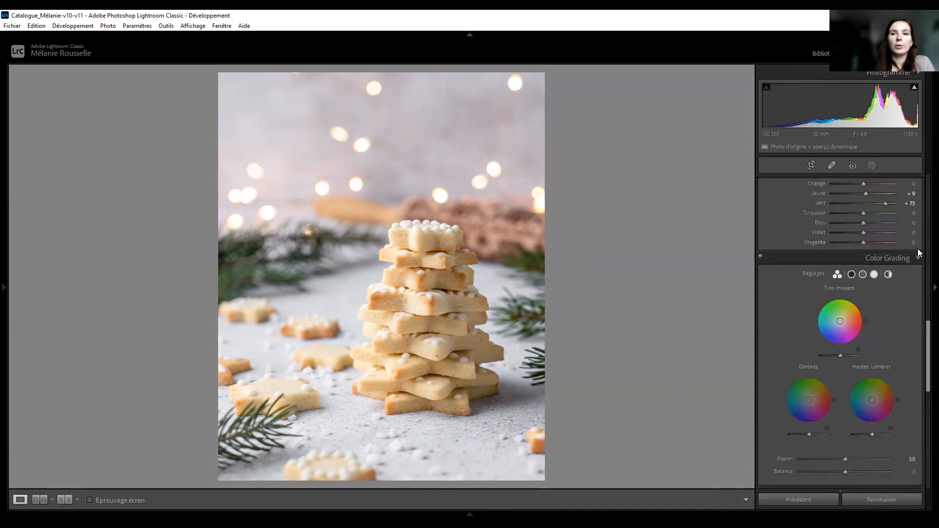
{"action": "left_click", "coordinate": [913, 257]}
{"action": "left_click", "coordinate": [893, 274]}
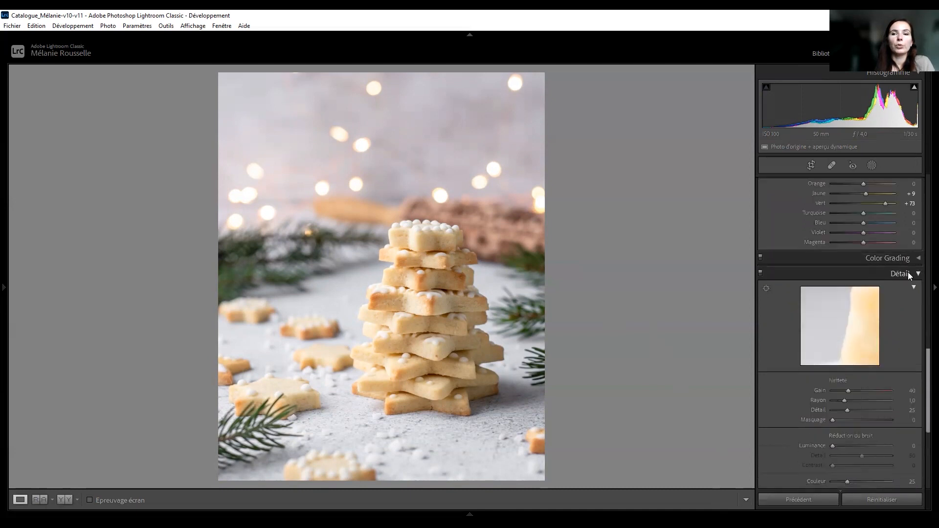
Examine the sharpness and noise of the cookie stack, the scattered cookies and the background up close
{"action": "left_click", "coordinate": [418, 254]}
{"action": "left_click_drag", "start_coordinate": [432, 198], "coordinate": [427, 264]}
{"action": "left_click_drag", "start_coordinate": [461, 168], "coordinate": [465, 141]}
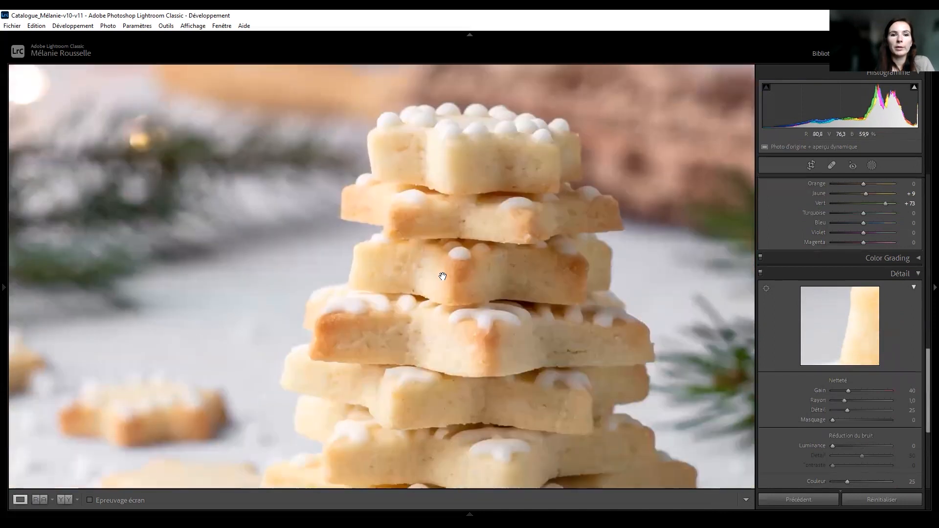
{"action": "left_click_drag", "start_coordinate": [443, 276], "coordinate": [508, 103]}
{"action": "left_click_drag", "start_coordinate": [495, 280], "coordinate": [503, 175]}
{"action": "left_click", "coordinate": [500, 163]}
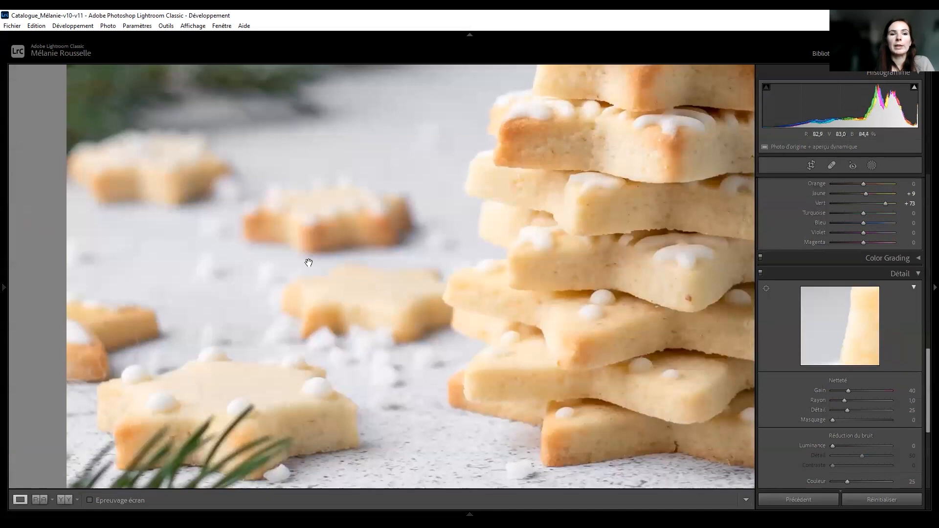
{"action": "left_click", "coordinate": [539, 258]}
{"action": "left_click_drag", "start_coordinate": [243, 315], "coordinate": [186, 259]}
{"action": "left_click_drag", "start_coordinate": [271, 360], "coordinate": [406, 292]}
{"action": "left_click_drag", "start_coordinate": [393, 191], "coordinate": [409, 142]}
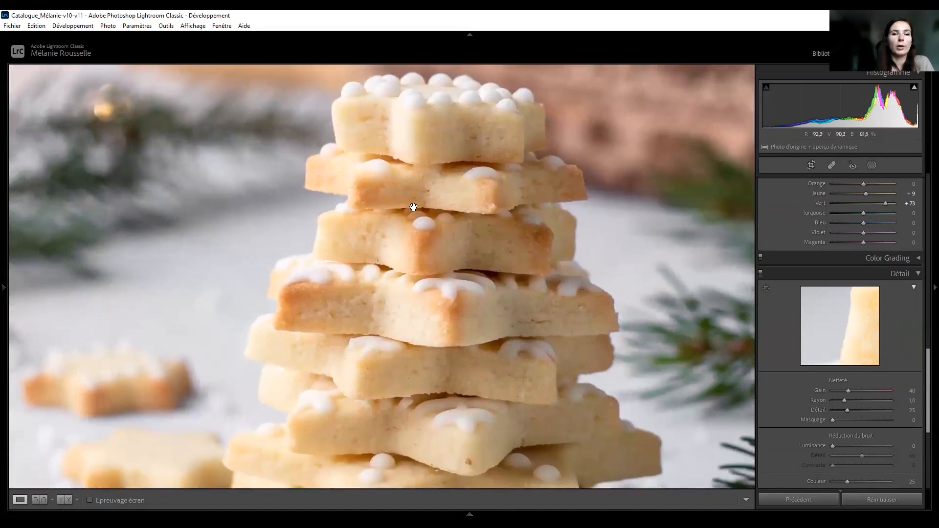
{"action": "left_click_drag", "start_coordinate": [427, 306], "coordinate": [431, 348]}
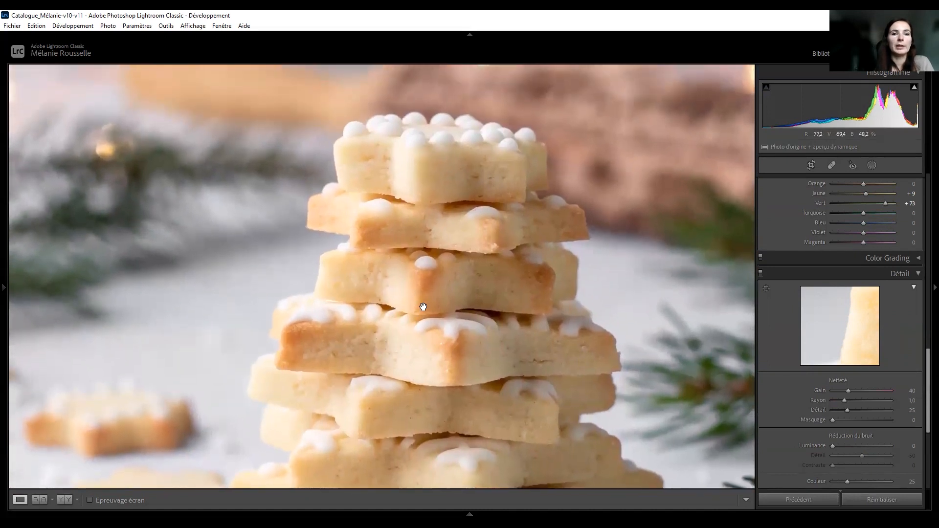
{"action": "left_click_drag", "start_coordinate": [419, 310], "coordinate": [404, 231]}
{"action": "left_click_drag", "start_coordinate": [370, 347], "coordinate": [482, 153]}
{"action": "left_click_drag", "start_coordinate": [669, 219], "coordinate": [251, 219]}
{"action": "left_click", "coordinate": [251, 218]}
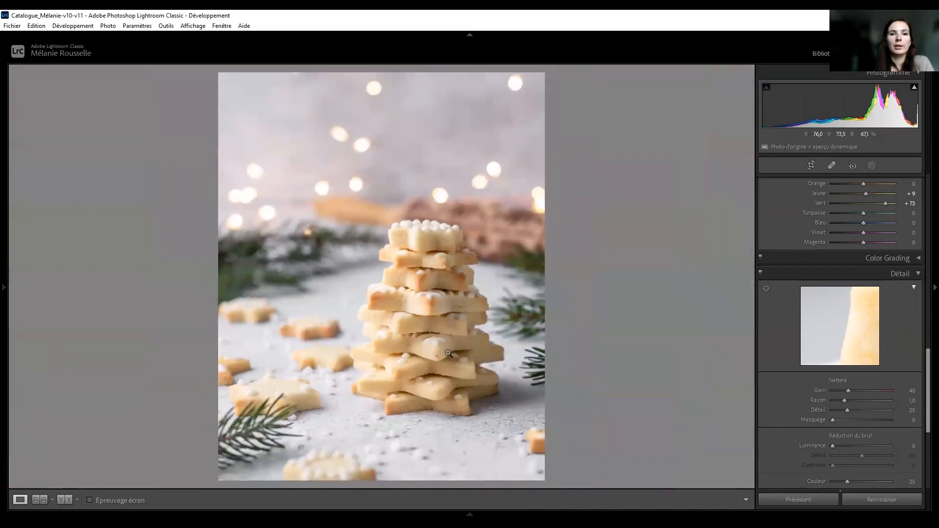
{"action": "left_click_drag", "start_coordinate": [395, 325], "coordinate": [474, 278]}
{"action": "left_click", "coordinate": [474, 278]}
{"action": "left_click", "coordinate": [431, 287]}
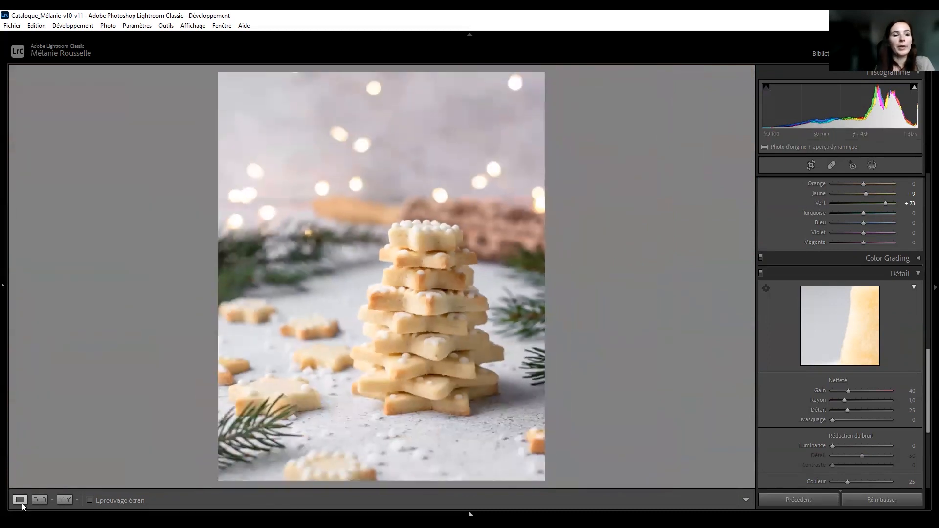
Compare the cookie photo before and after side by side and warm its white balance temperature to 4941
{"action": "left_click", "coordinate": [67, 498]}
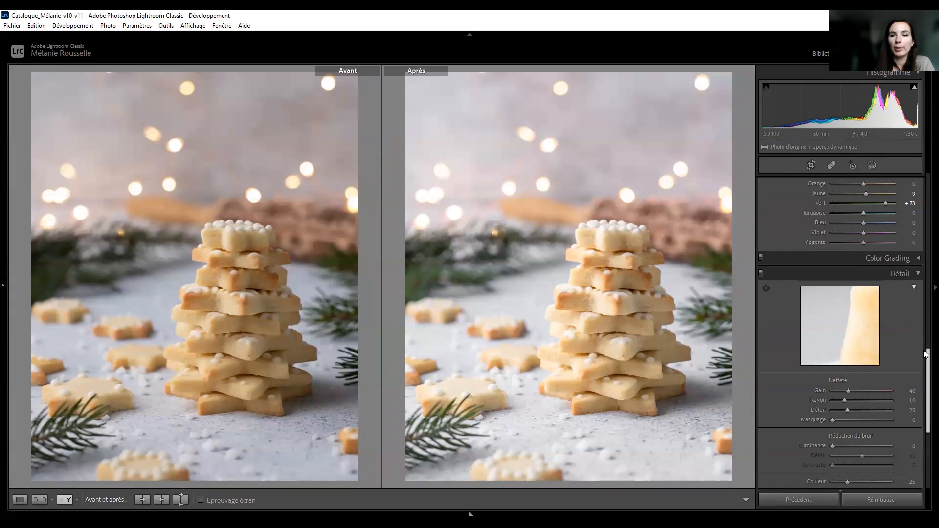
{"action": "scroll", "coordinate": [925, 256], "scroll_direction": "up", "scroll_amount": 2}
{"action": "scroll", "coordinate": [925, 256], "scroll_direction": "up", "scroll_amount": 6}
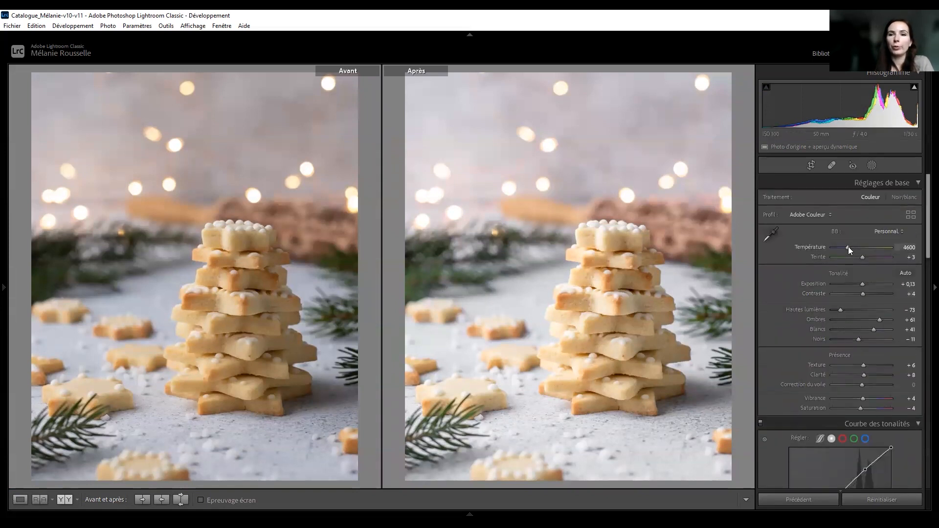
{"action": "left_click_drag", "start_coordinate": [847, 247], "coordinate": [850, 247]}
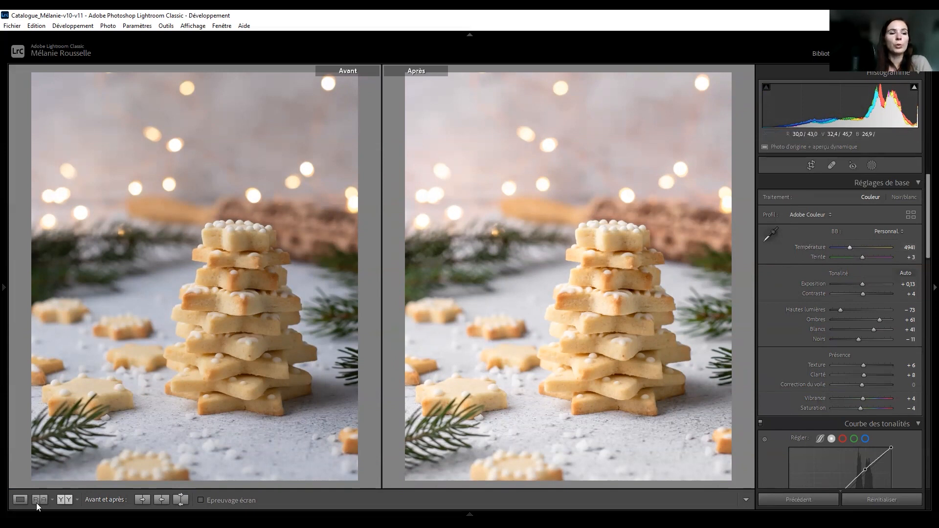
{"action": "key", "text": "y"}
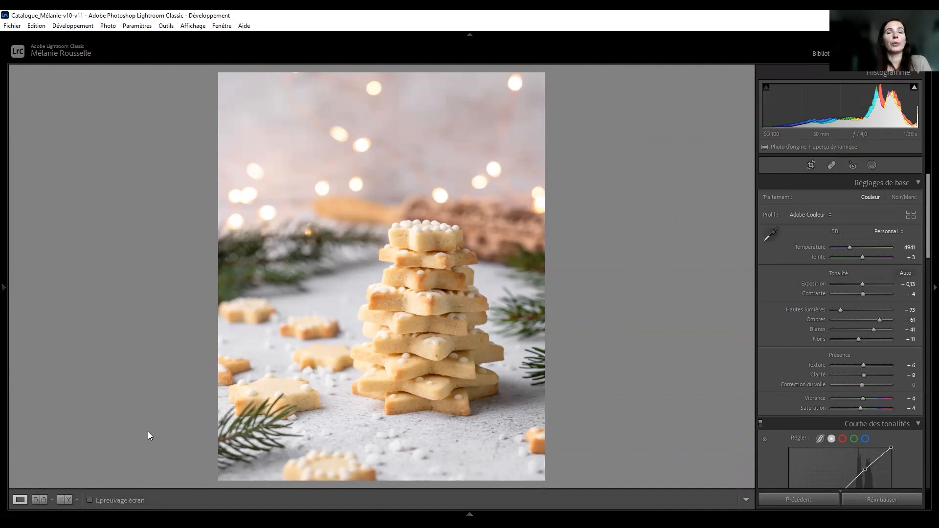
Switch to the lemon cake photo and examine the glazed cake and the surrounding props up close
{"action": "key", "text": "shift+r"}
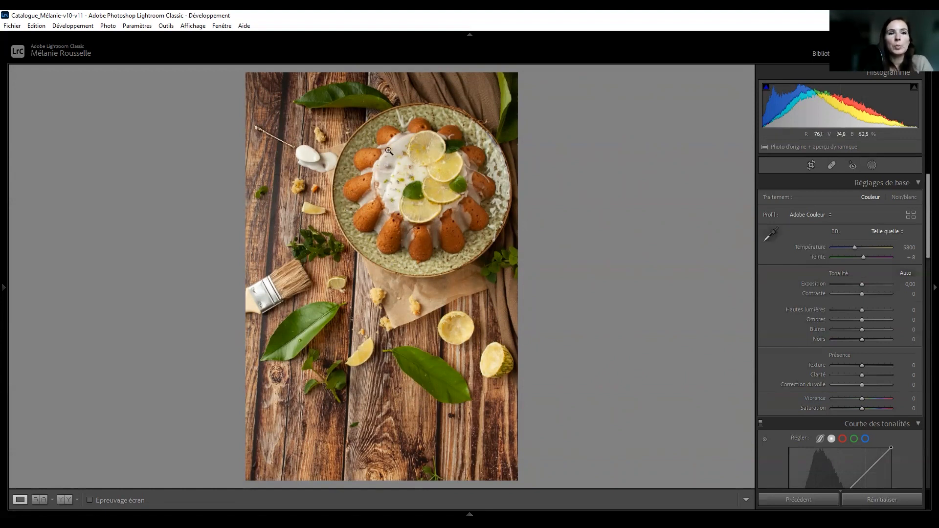
{"action": "left_click", "coordinate": [486, 267]}
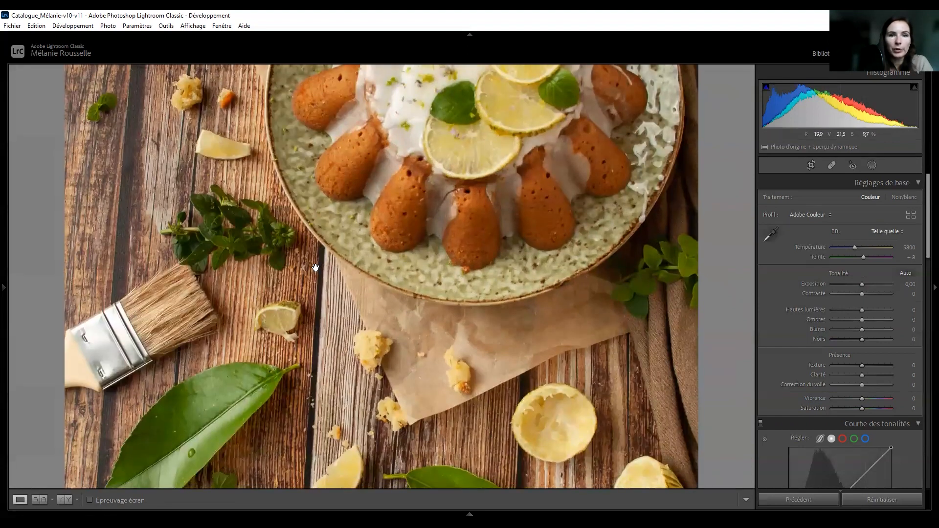
{"action": "left_click_drag", "start_coordinate": [422, 134], "coordinate": [489, 200]}
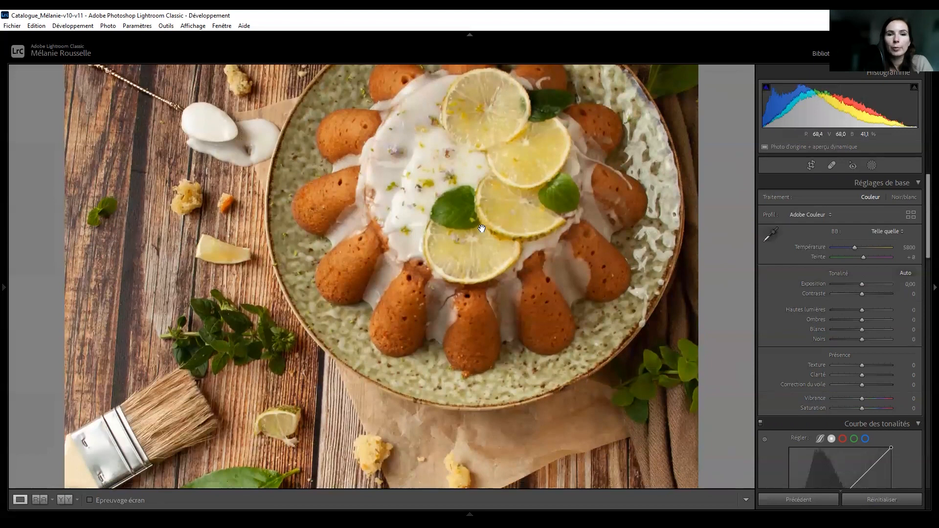
{"action": "scroll", "coordinate": [427, 221], "scroll_direction": "up", "scroll_amount": 4}
{"action": "scroll", "coordinate": [426, 222], "scroll_direction": "down", "scroll_amount": 5}
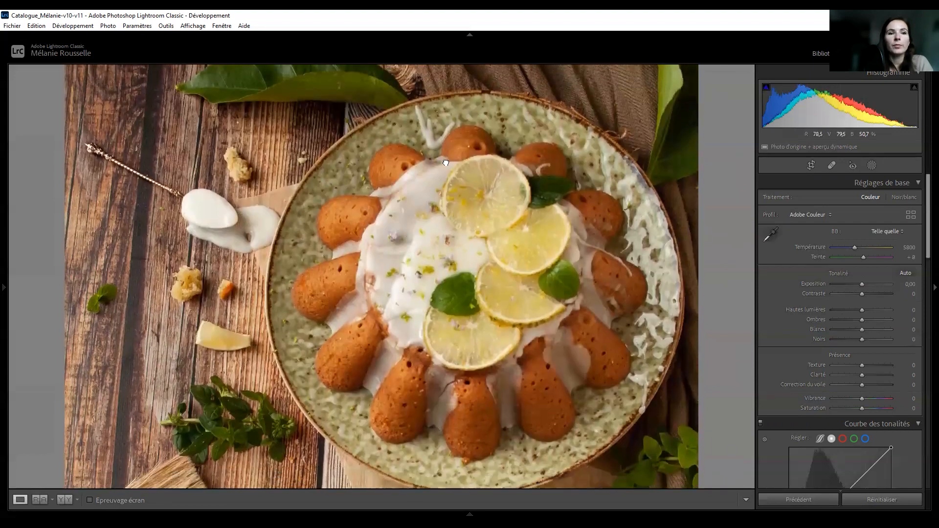
{"action": "left_click", "coordinate": [434, 223]}
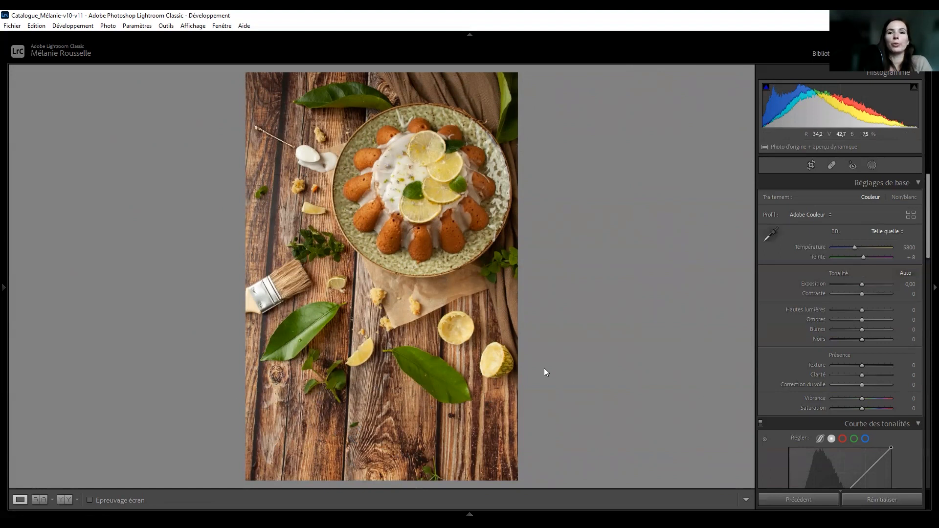
Crop the lemon cake photo to the 4 x 5 / 8 x 10 aspect ratio
{"action": "left_click", "coordinate": [811, 167]}
{"action": "left_click", "coordinate": [890, 201]}
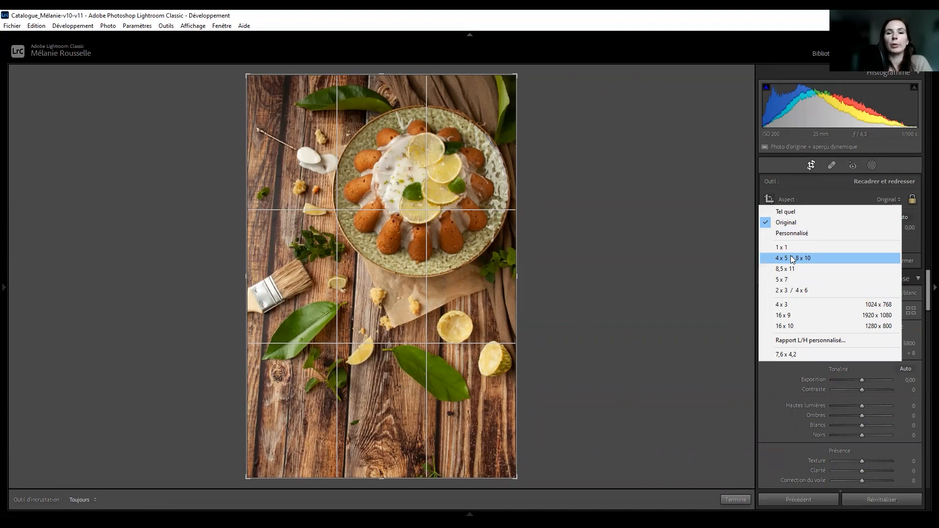
{"action": "left_click", "coordinate": [790, 255]}
{"action": "left_click", "coordinate": [736, 499]}
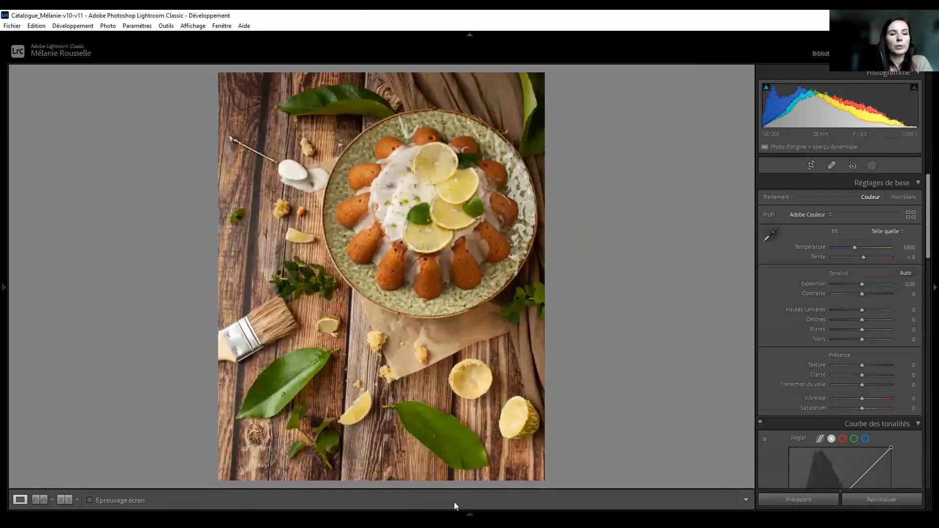
Try the cake photo upside down by rotating it in quarter turns, and return it to its upright orientation
{"action": "left_click", "coordinate": [110, 27]}
{"action": "left_click", "coordinate": [137, 134]}
{"action": "left_click", "coordinate": [108, 26]}
{"action": "left_click", "coordinate": [123, 133]}
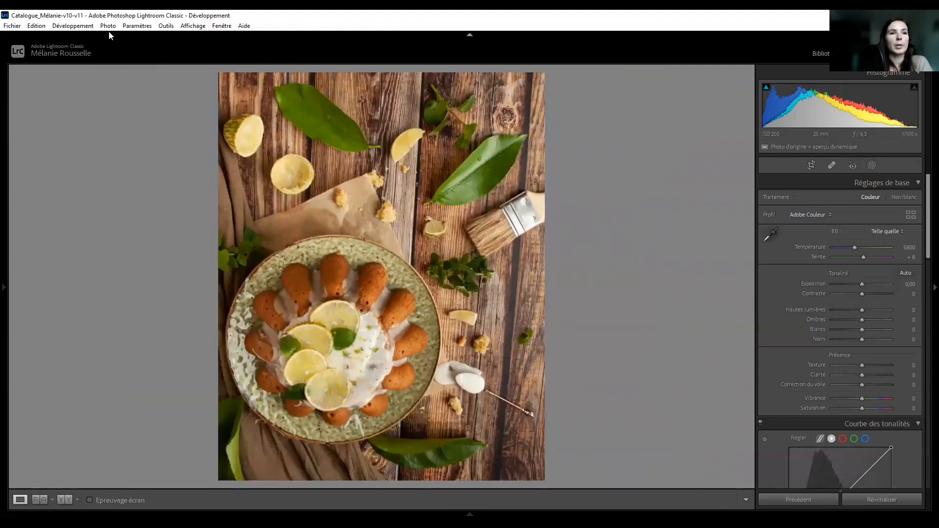
{"action": "left_click", "coordinate": [108, 25]}
{"action": "left_click", "coordinate": [120, 137]}
{"action": "left_click", "coordinate": [108, 25]}
{"action": "left_click", "coordinate": [111, 137]}
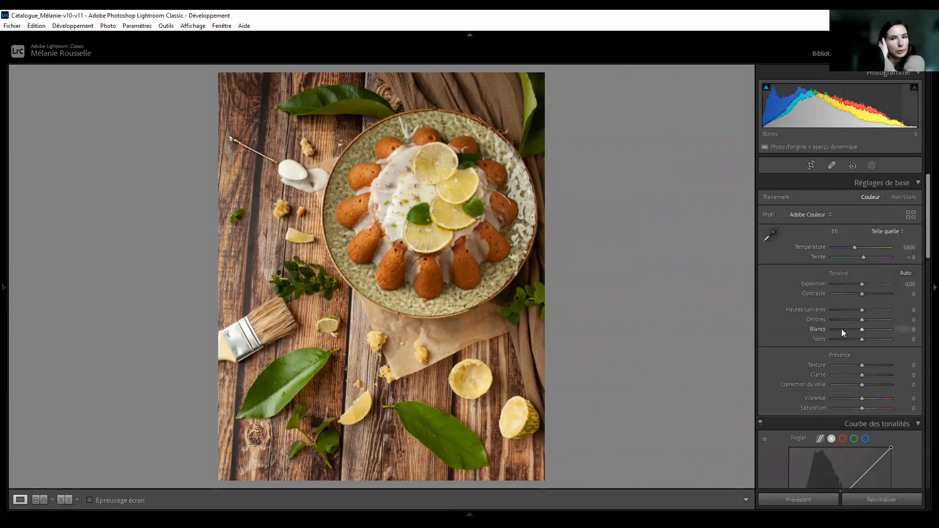
Sample the white balance from the glaze on the spoon and fine-tune temperature to 5529 and tint to +16
{"action": "left_click", "coordinate": [777, 235]}
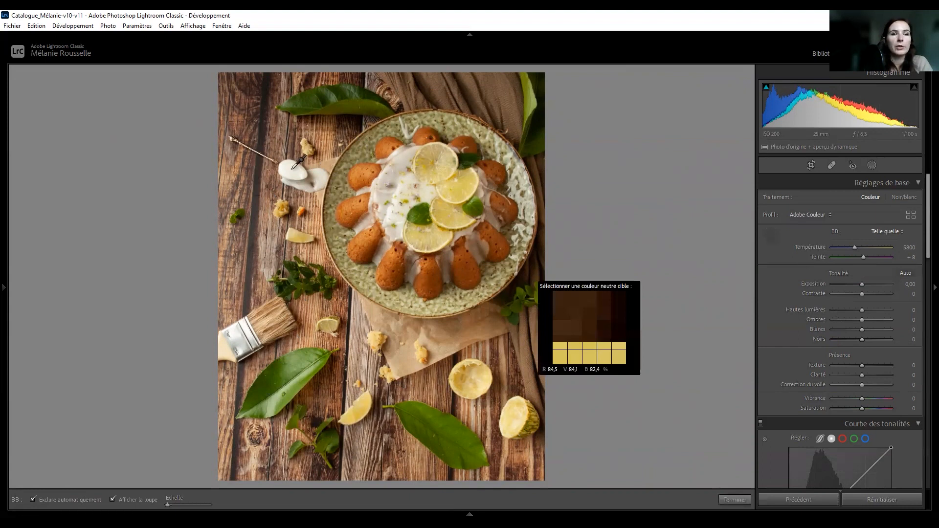
{"action": "left_click", "coordinate": [292, 167]}
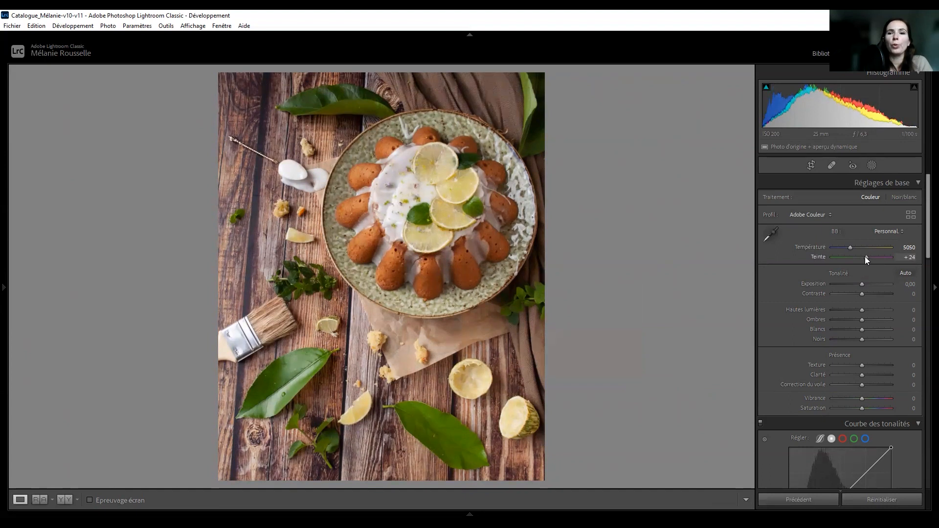
{"action": "left_click_drag", "start_coordinate": [865, 256], "coordinate": [850, 246]}
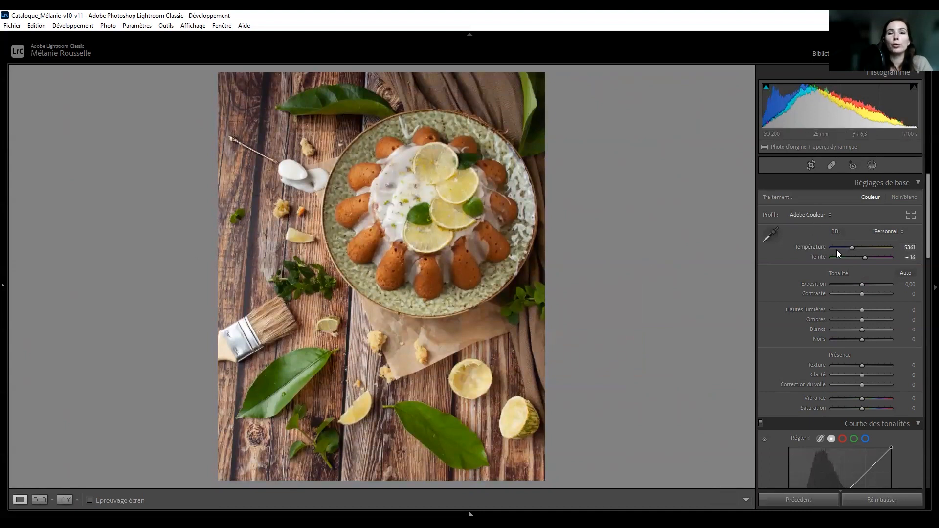
{"action": "left_click_drag", "start_coordinate": [852, 249], "coordinate": [852, 249]}
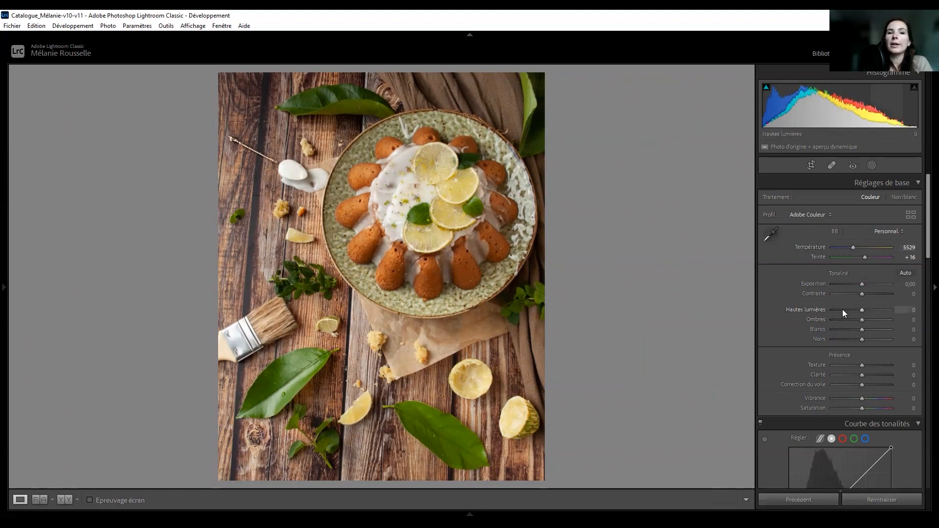
Set the exposure to +0.38 and the highlights to +83, and check the cake's white glaze up close
{"action": "left_click_drag", "start_coordinate": [861, 283], "coordinate": [863, 284]}
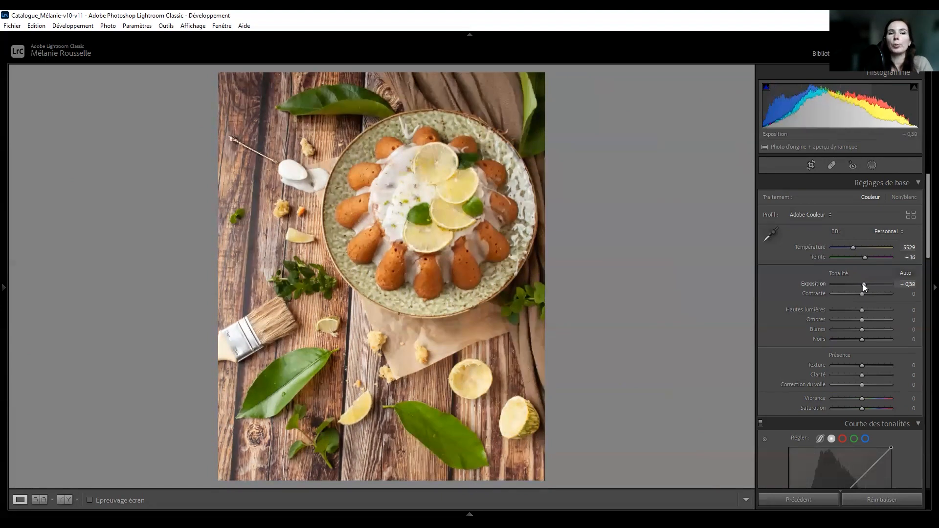
{"action": "left_click_drag", "start_coordinate": [859, 312], "coordinate": [885, 310]}
{"action": "left_click", "coordinate": [398, 180]}
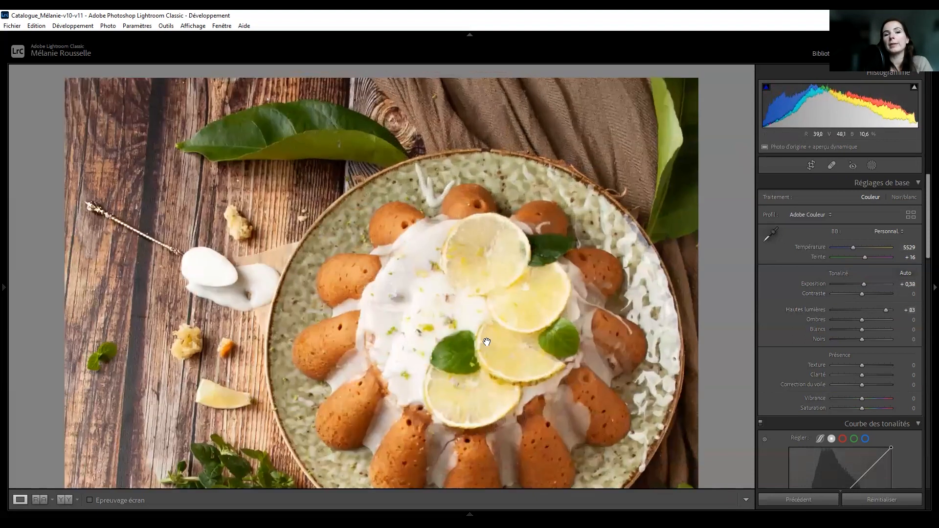
Lower the highlights to -66 and raise the whites to +33, checking the white glaze up close
{"action": "left_click", "coordinate": [489, 338]}
{"action": "mouse_move", "coordinate": [853, 309]}
{"action": "left_mouse_down"}
{"action": "mouse_move", "coordinate": [866, 309]}
{"action": "mouse_move", "coordinate": [845, 307]}
{"action": "left_mouse_up"}
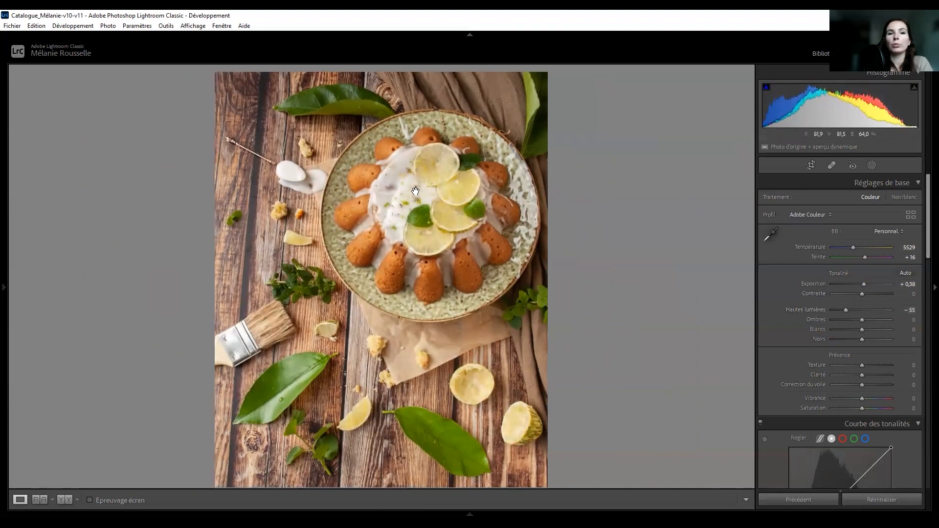
{"action": "left_click", "coordinate": [415, 191]}
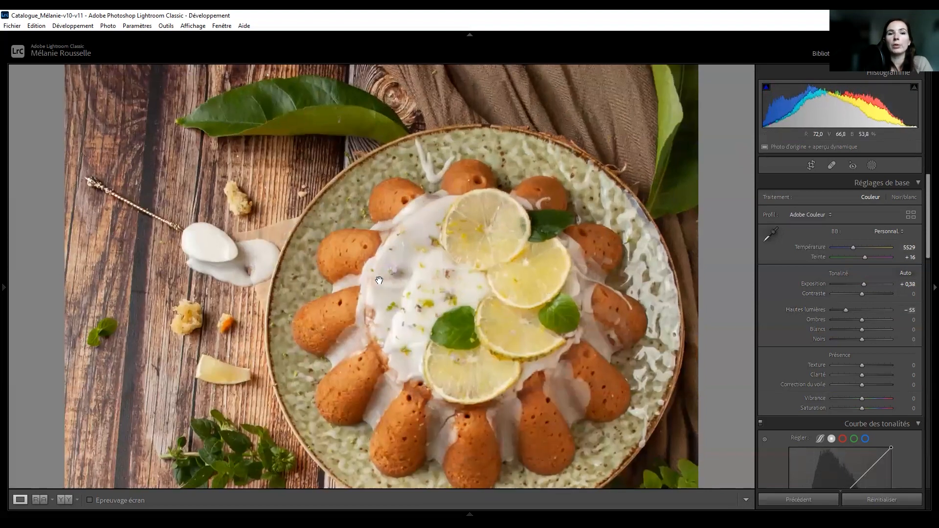
{"action": "left_click", "coordinate": [450, 283]}
{"action": "left_click_drag", "start_coordinate": [843, 307], "coordinate": [845, 308]}
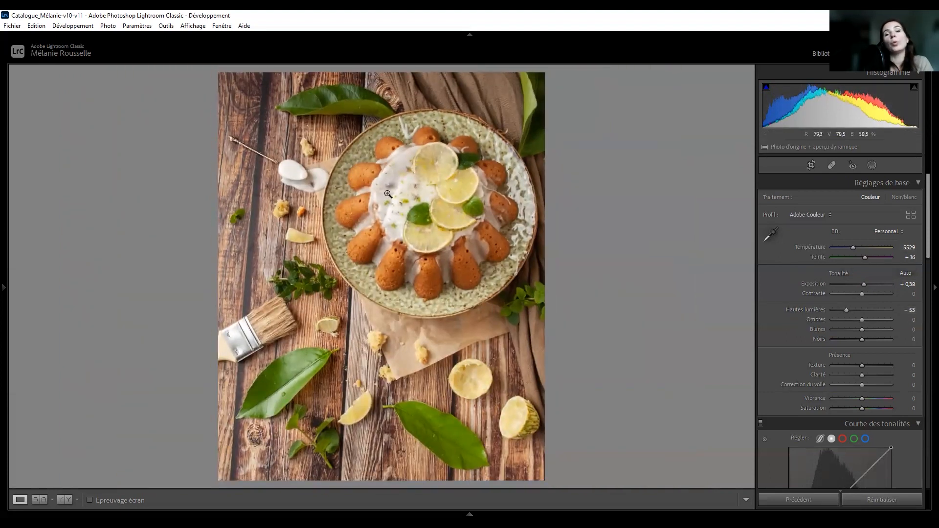
{"action": "left_click_drag", "start_coordinate": [843, 310], "coordinate": [872, 329]}
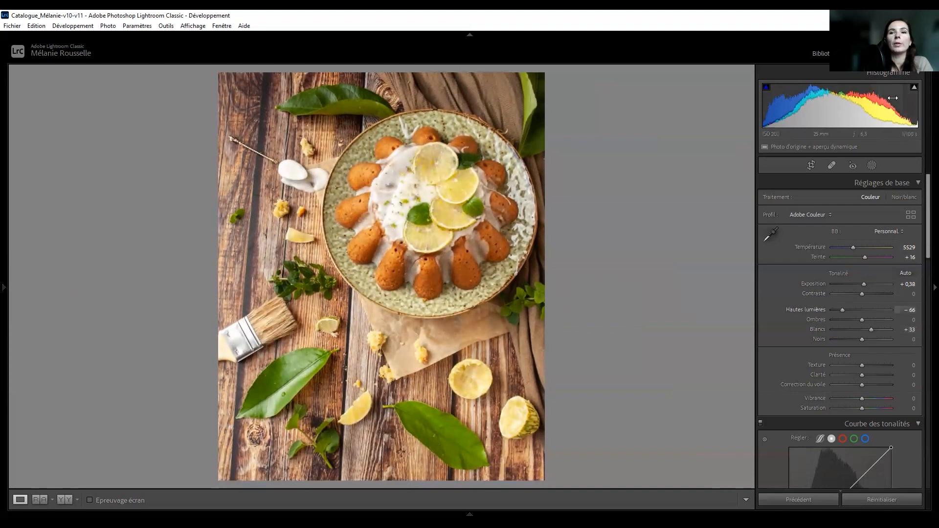
Check the highlight clipping on the spoon and glaze, and reduce the whites to +31
{"action": "left_click", "coordinate": [914, 88]}
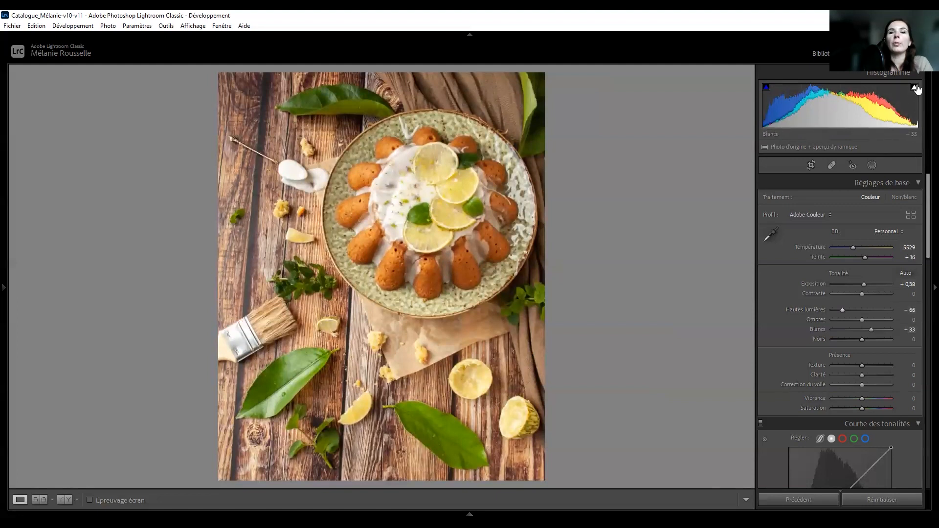
{"action": "mouse_move", "coordinate": [913, 92]}
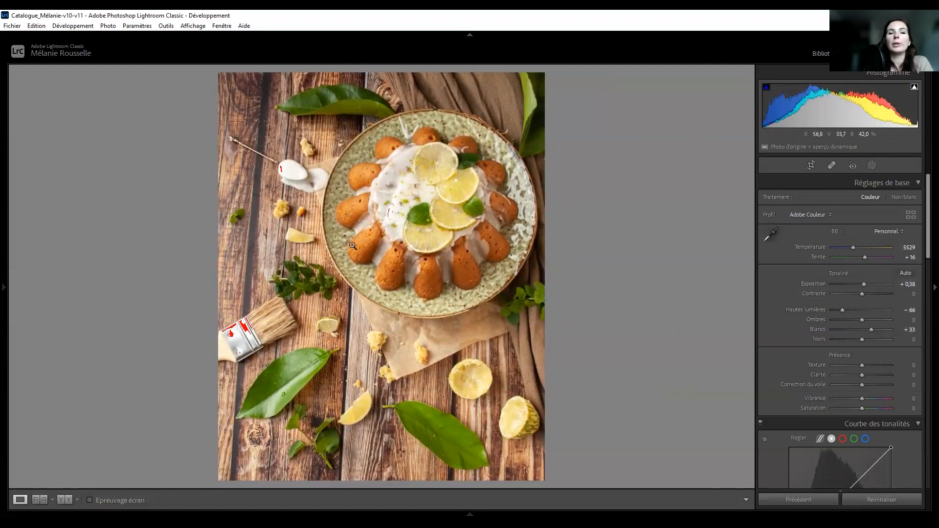
{"action": "left_click", "coordinate": [280, 174]}
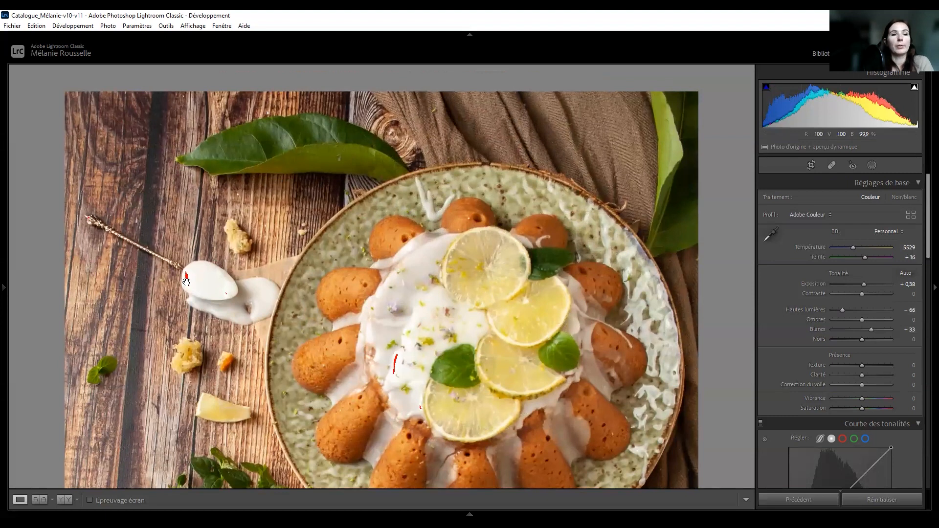
{"action": "left_click", "coordinate": [371, 374]}
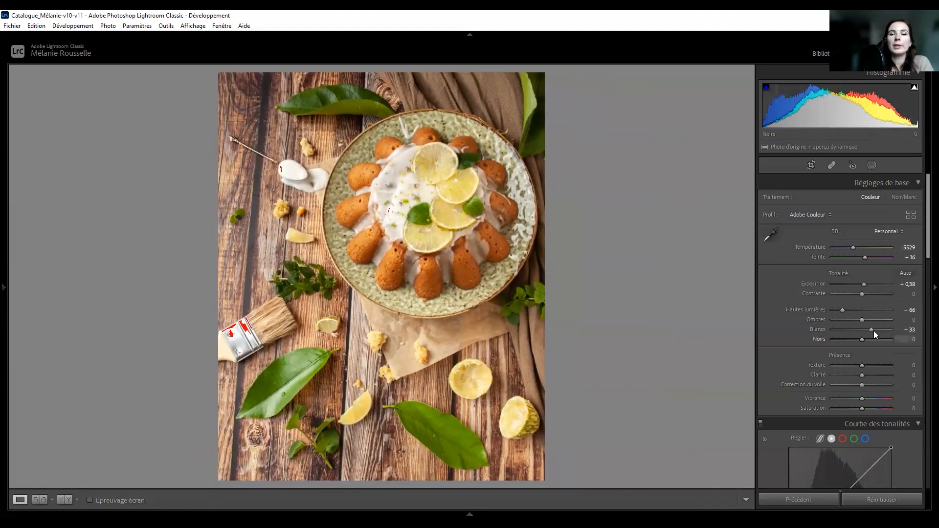
{"action": "mouse_move", "coordinate": [871, 329]}
{"action": "left_mouse_down"}
{"action": "mouse_move", "coordinate": [882, 329]}
{"action": "mouse_move", "coordinate": [870, 327]}
{"action": "left_mouse_up"}
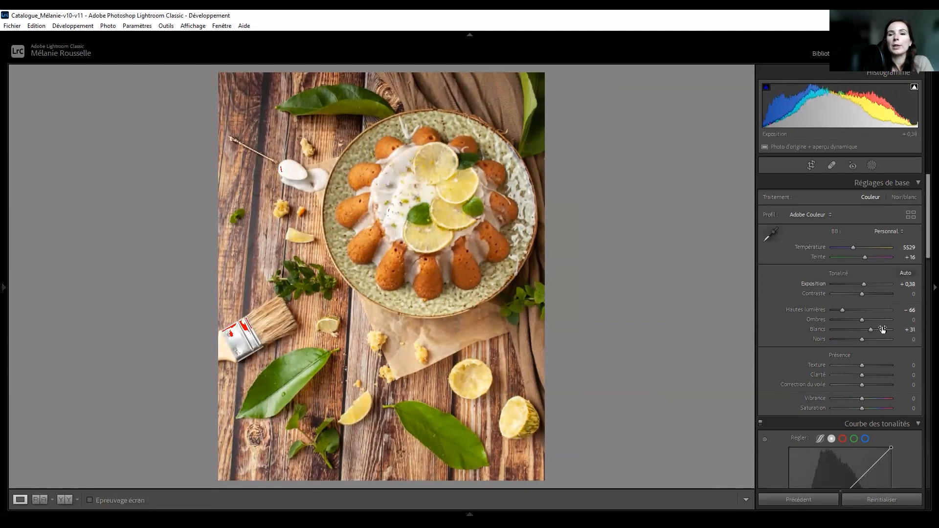
{"action": "left_click", "coordinate": [912, 89]}
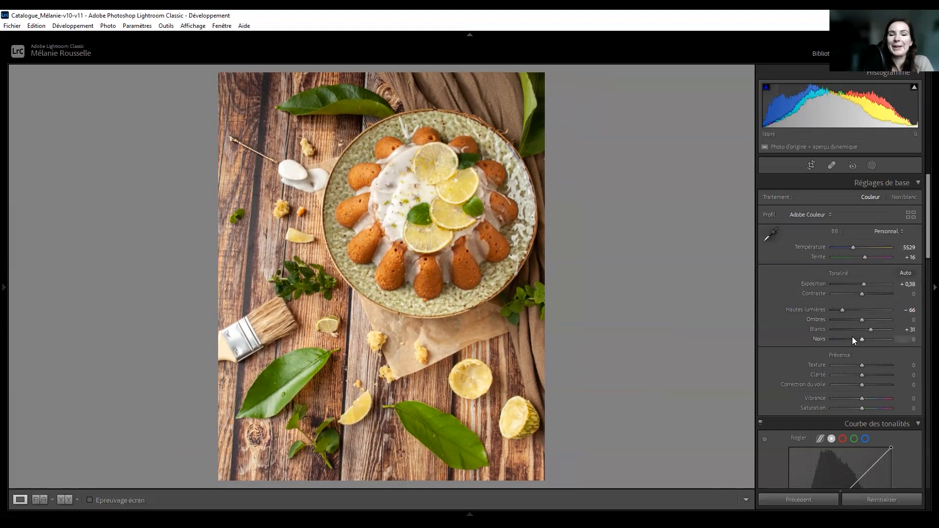
Deepen the dark tones by setting the shadows to -16 and the blacks to -14
{"action": "mouse_move", "coordinate": [862, 320]}
{"action": "left_mouse_down"}
{"action": "mouse_move", "coordinate": [879, 318]}
{"action": "mouse_move", "coordinate": [857, 319]}
{"action": "left_mouse_up"}
{"action": "mouse_move", "coordinate": [857, 315]}
{"action": "left_mouse_down"}
{"action": "mouse_move", "coordinate": [890, 316]}
{"action": "mouse_move", "coordinate": [856, 310]}
{"action": "mouse_move", "coordinate": [873, 317]}
{"action": "mouse_move", "coordinate": [856, 322]}
{"action": "left_mouse_up"}
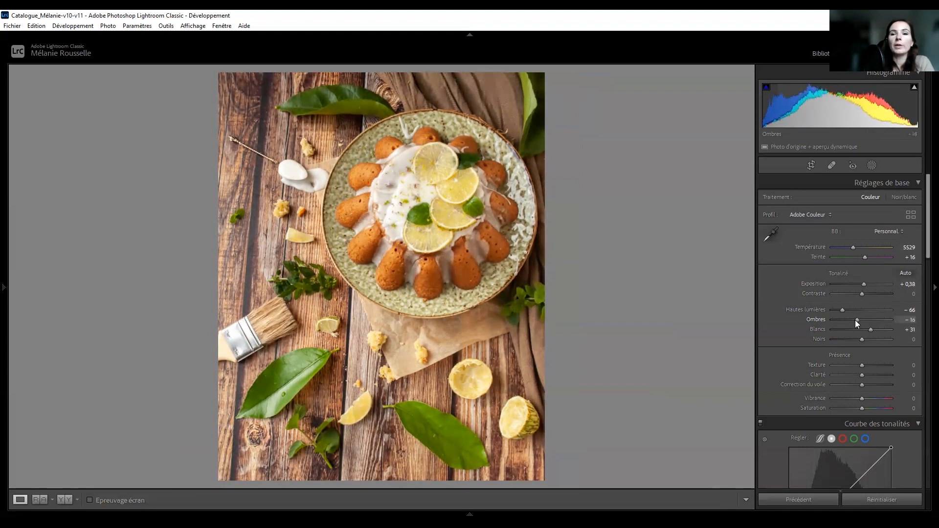
{"action": "left_click_drag", "start_coordinate": [856, 341], "coordinate": [857, 339]}
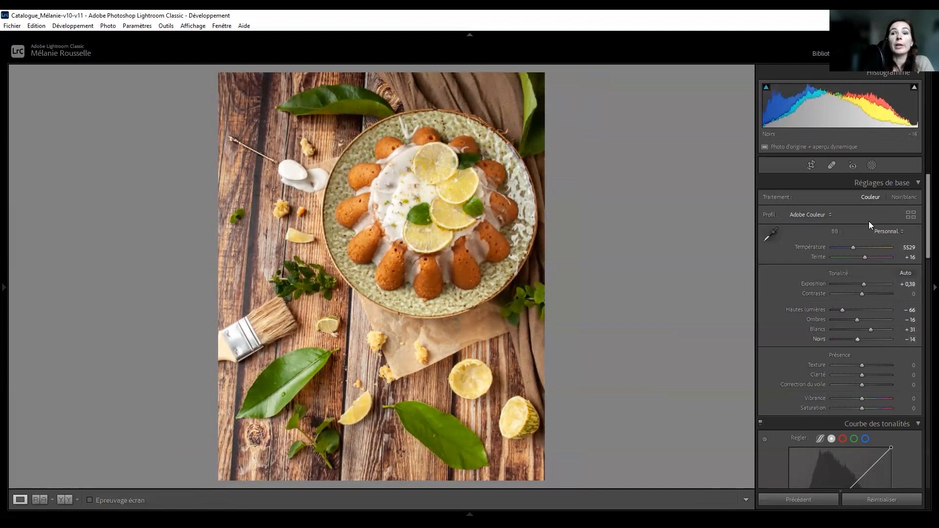
Set the texture to +6, clarity to +9, vibrance to +9 and saturation to -3
{"action": "scroll", "coordinate": [831, 313], "scroll_direction": "down", "scroll_amount": 3}
{"action": "scroll", "coordinate": [817, 292], "scroll_direction": "down", "scroll_amount": 3}
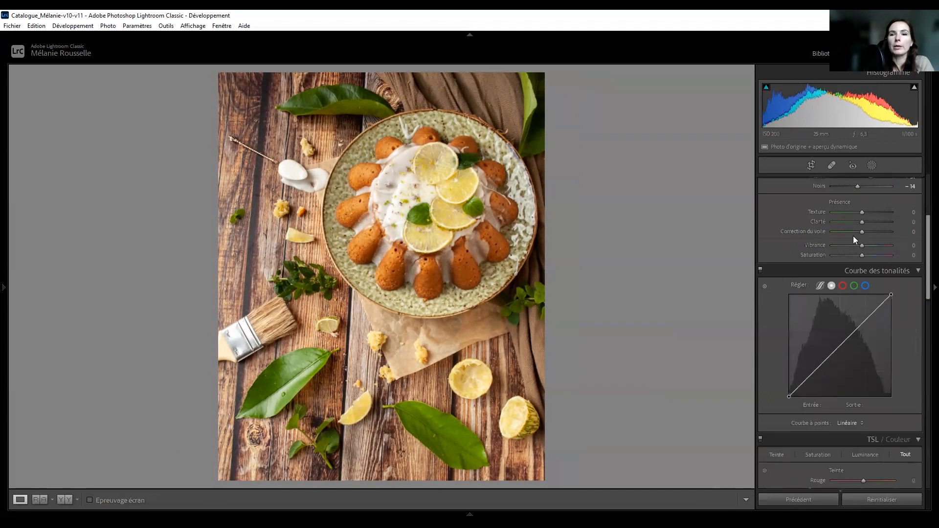
{"action": "left_click_drag", "start_coordinate": [865, 213], "coordinate": [865, 240]}
Shape the tone curve into a soft S with three inner points, a white output of 247 and a black output of 22
{"action": "scroll", "coordinate": [902, 326], "scroll_direction": "down", "scroll_amount": 3}
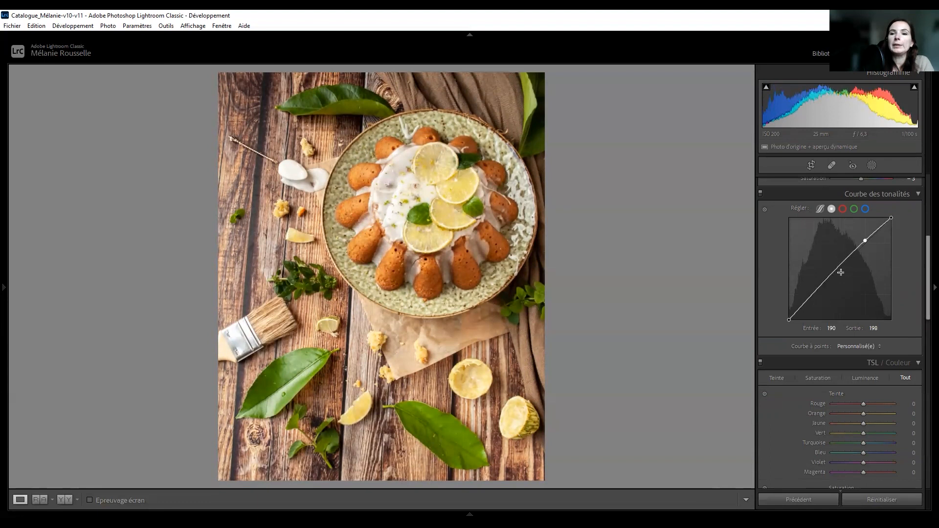
{"action": "left_click_drag", "start_coordinate": [837, 270], "coordinate": [836, 271]}
{"action": "left_click", "coordinate": [812, 294]}
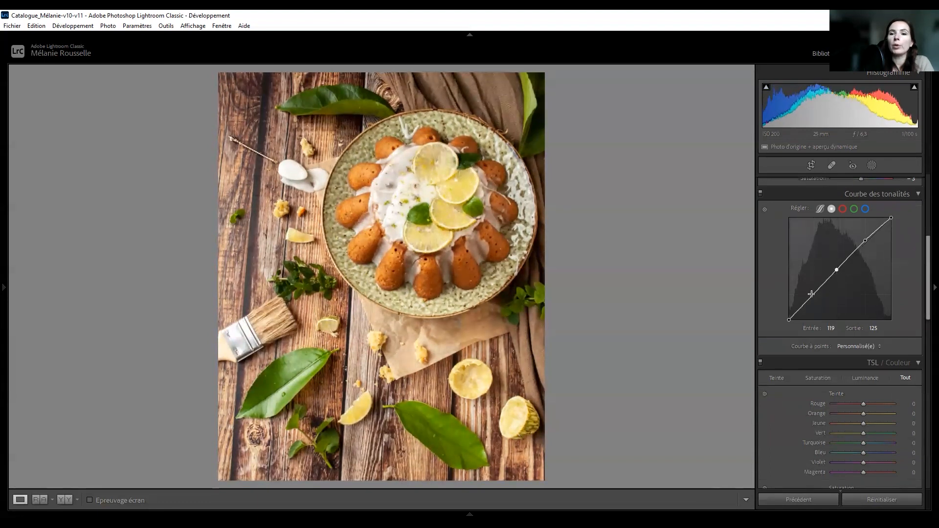
{"action": "left_click_drag", "start_coordinate": [866, 239], "coordinate": [866, 236]}
{"action": "left_click_drag", "start_coordinate": [812, 295], "coordinate": [789, 314]}
{"action": "left_click_drag", "start_coordinate": [891, 217], "coordinate": [891, 221]}
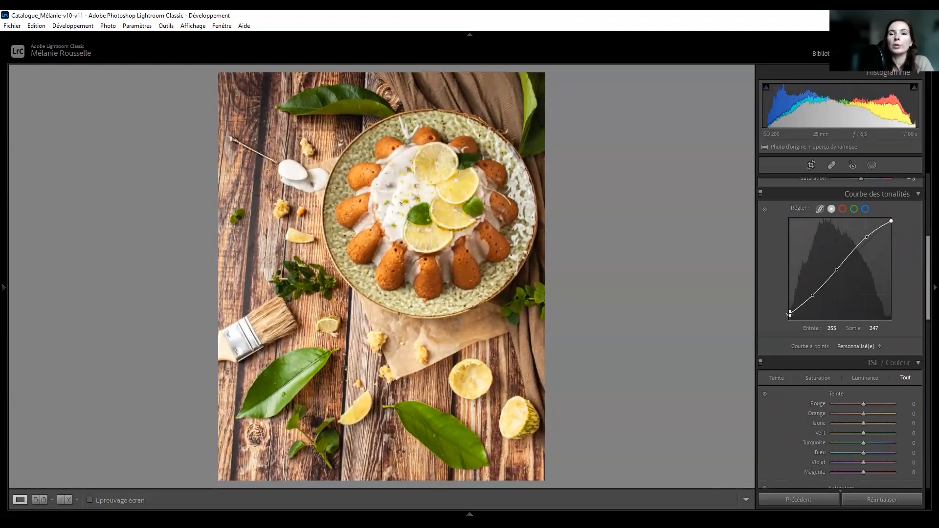
{"action": "left_click_drag", "start_coordinate": [789, 316], "coordinate": [786, 312]}
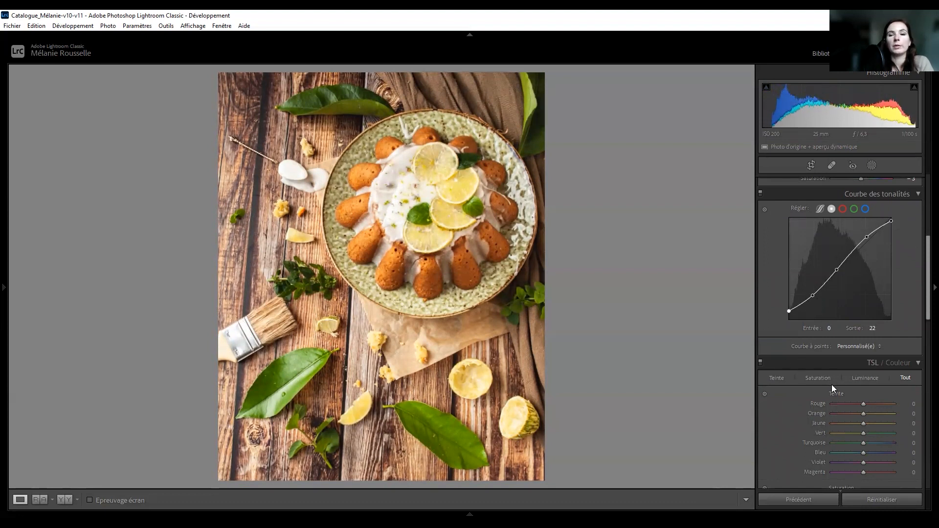
Adjust the leaves' green to hue +9, saturation -34 and luminance -7
{"action": "scroll", "coordinate": [832, 384], "scroll_direction": "down", "scroll_amount": 5}
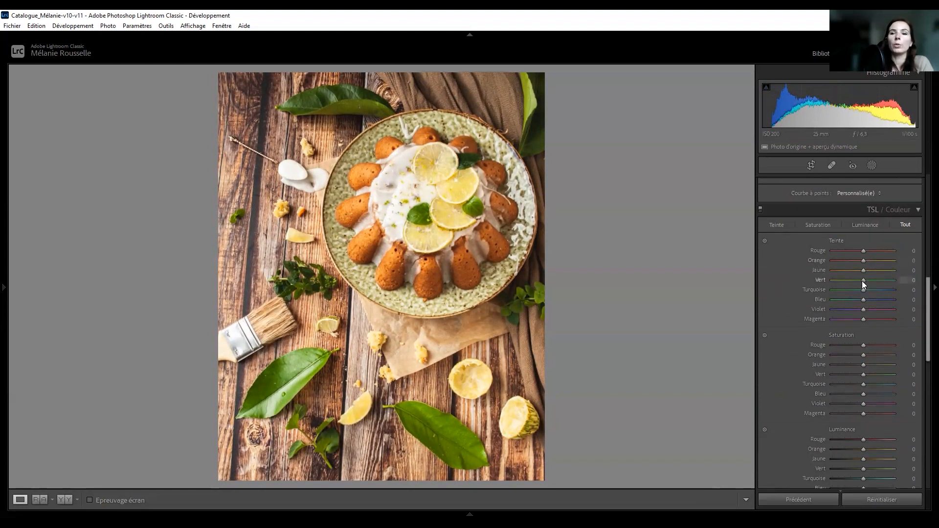
{"action": "left_click_drag", "start_coordinate": [865, 281], "coordinate": [867, 279]}
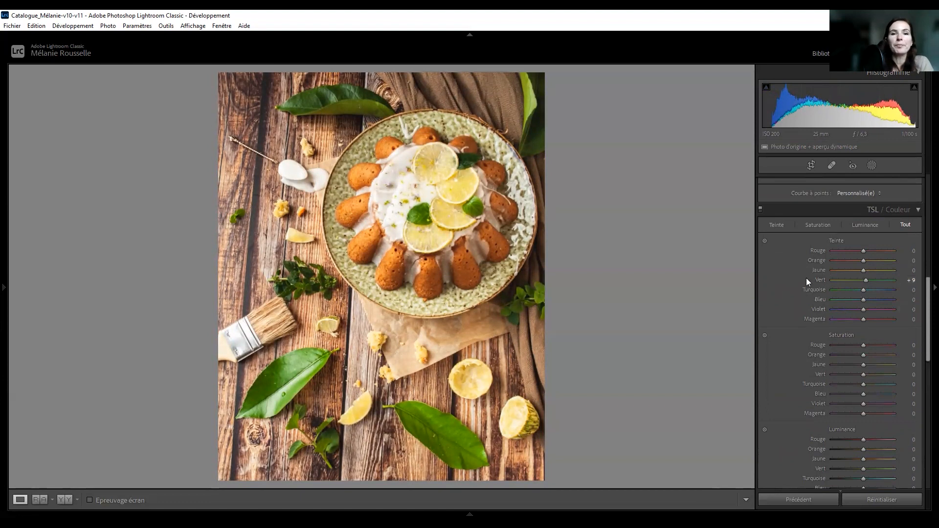
{"action": "scroll", "coordinate": [856, 281], "scroll_direction": "down", "scroll_amount": 2}
{"action": "scroll", "coordinate": [831, 294], "scroll_direction": "up", "scroll_amount": 2}
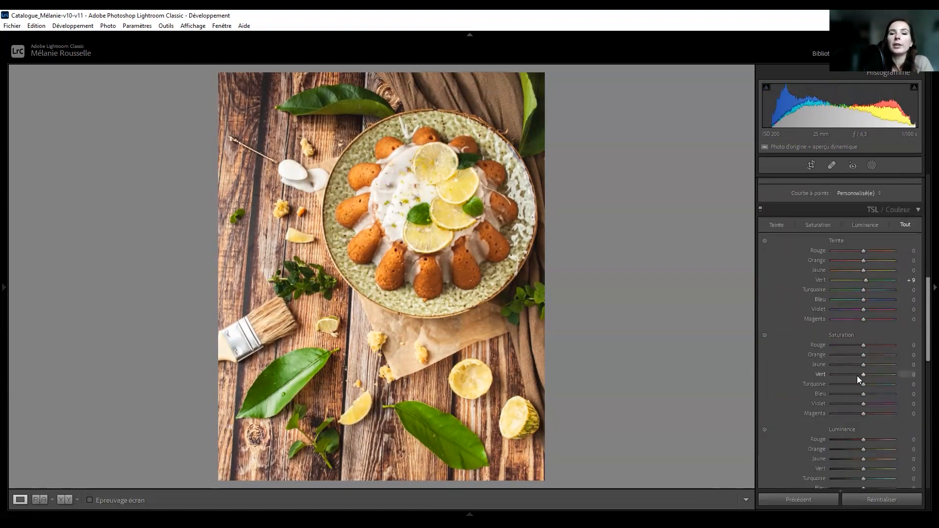
{"action": "left_click_drag", "start_coordinate": [863, 375], "coordinate": [851, 375]}
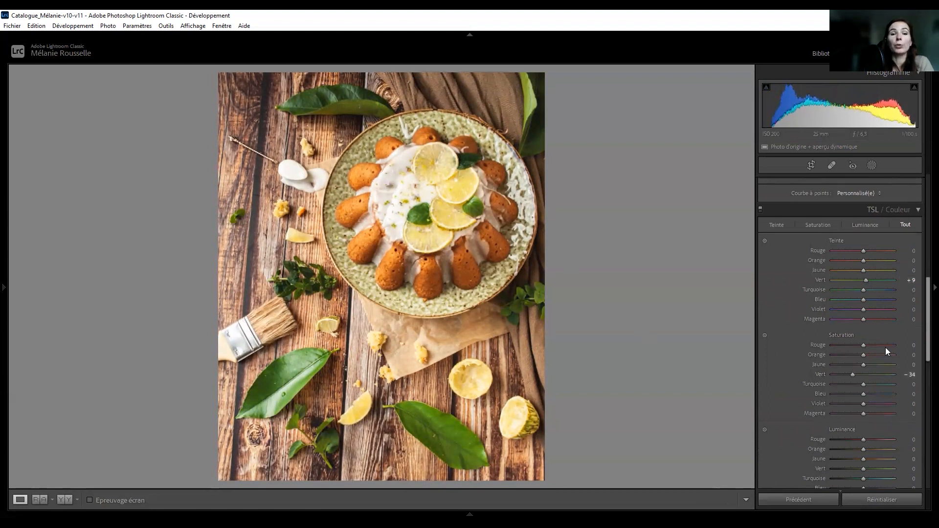
{"action": "scroll", "coordinate": [857, 353], "scroll_direction": "down", "scroll_amount": 2}
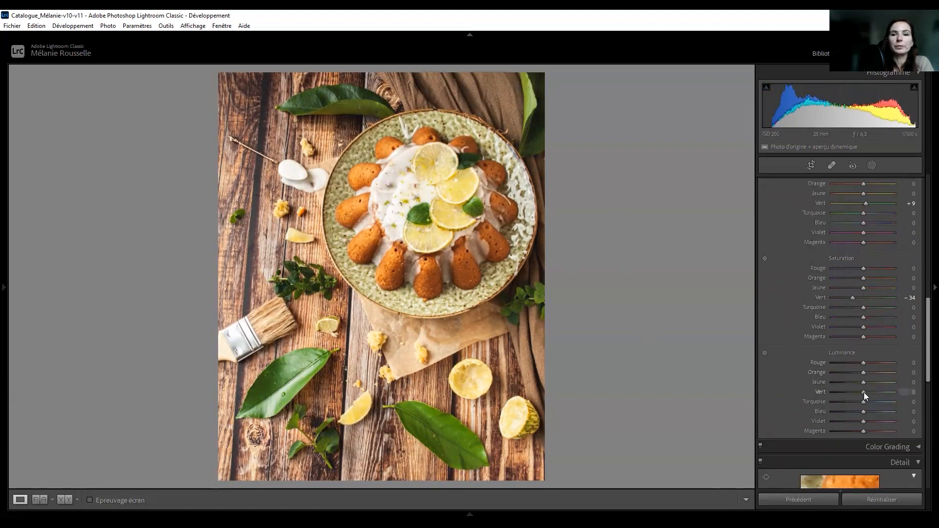
{"action": "mouse_move", "coordinate": [860, 392]}
{"action": "left_mouse_down"}
{"action": "mouse_move", "coordinate": [875, 391]}
{"action": "mouse_move", "coordinate": [847, 387]}
{"action": "mouse_move", "coordinate": [874, 388]}
{"action": "mouse_move", "coordinate": [856, 387]}
{"action": "left_mouse_up"}
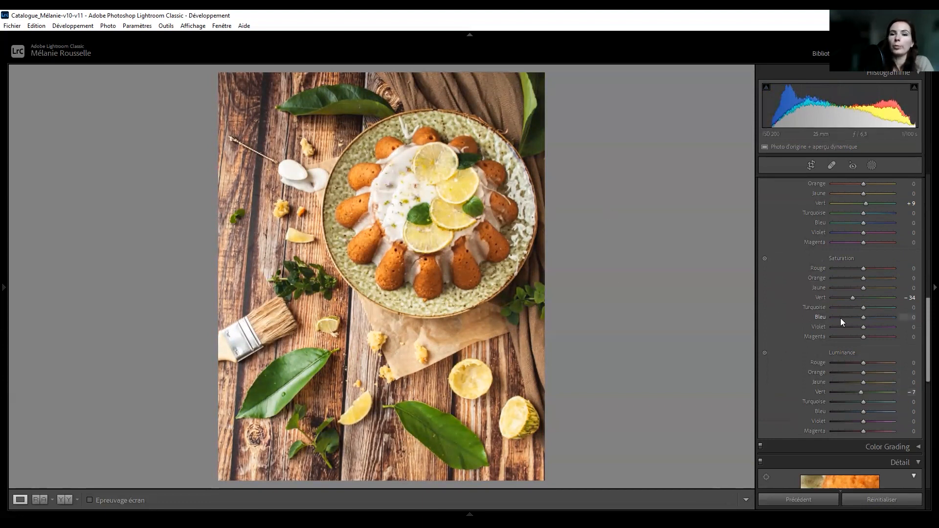
Inspect the lemon halves up close, and shift the lemon slices' hue with the targeted adjustment to yellow +22 and orange +6
{"action": "scroll", "coordinate": [795, 323], "scroll_direction": "up", "scroll_amount": 3}
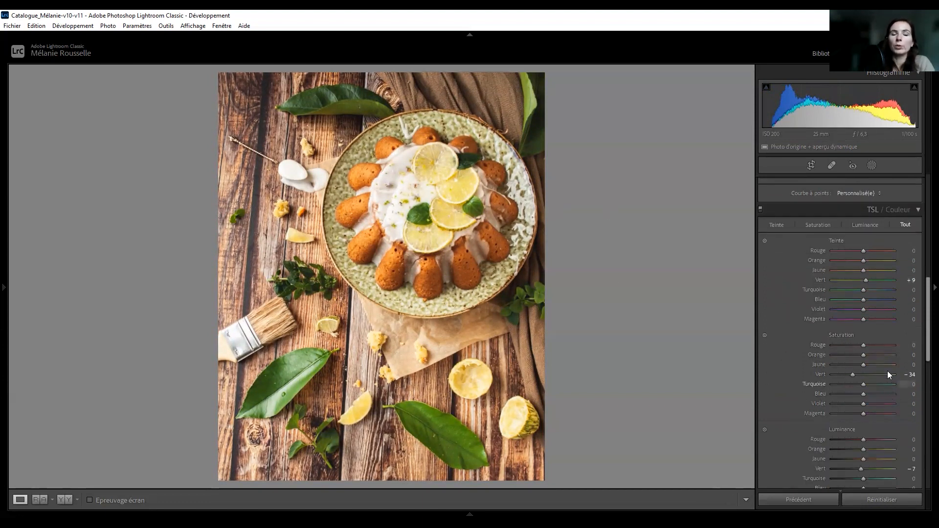
{"action": "left_click", "coordinate": [764, 241]}
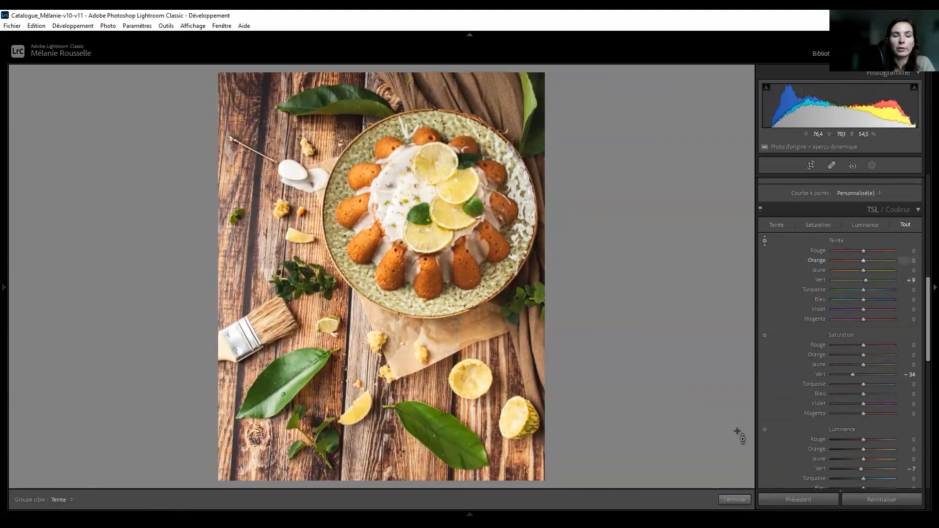
{"action": "left_click", "coordinate": [764, 241]}
{"action": "left_click", "coordinate": [558, 402]}
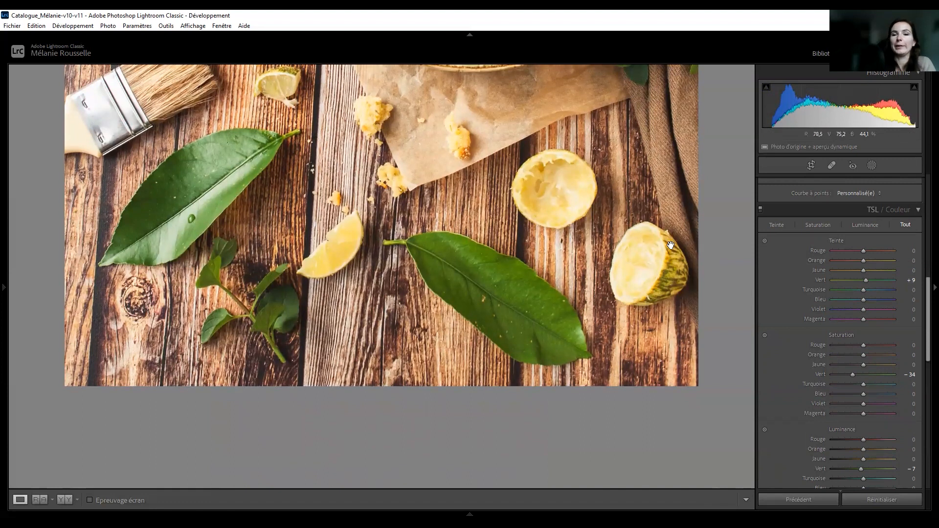
{"action": "left_click", "coordinate": [637, 262]}
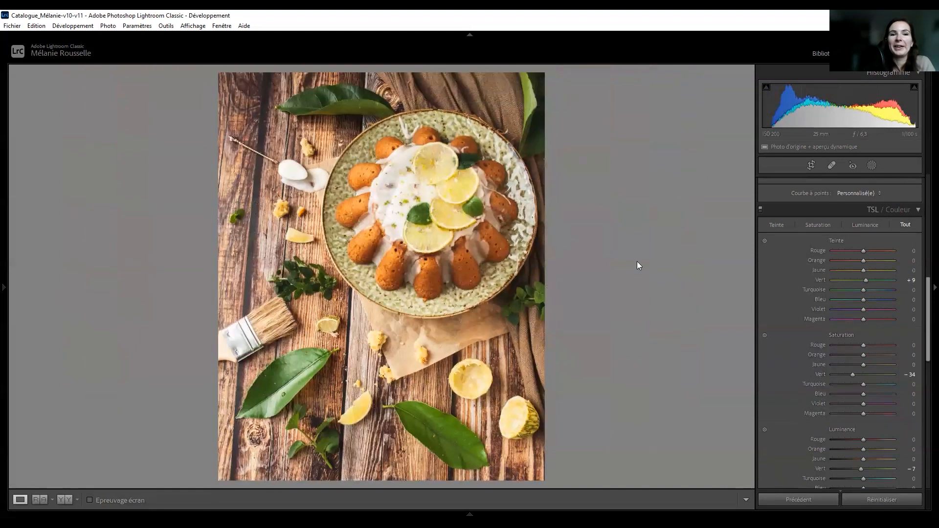
{"action": "left_click", "coordinate": [763, 240]}
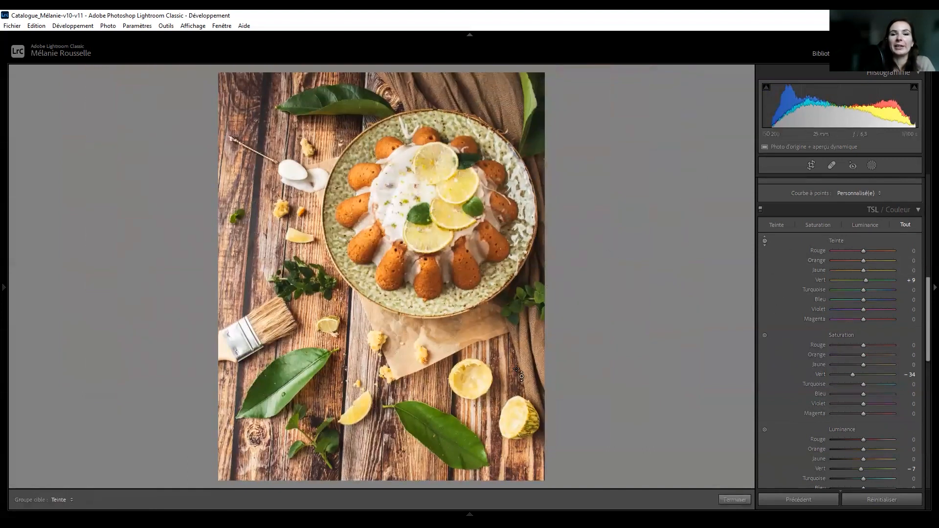
{"action": "left_click_drag", "start_coordinate": [455, 188], "coordinate": [455, 141]}
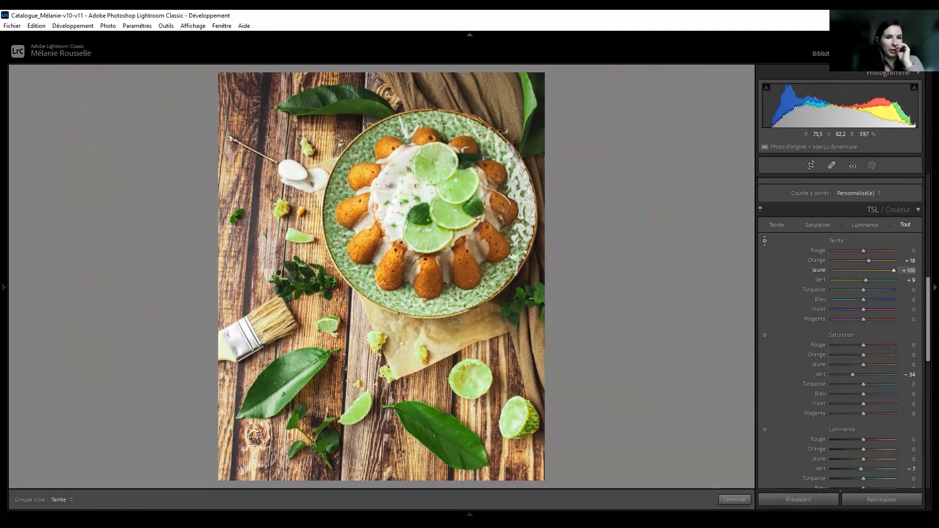
{"action": "left_click_drag", "start_coordinate": [455, 141], "coordinate": [455, 171]}
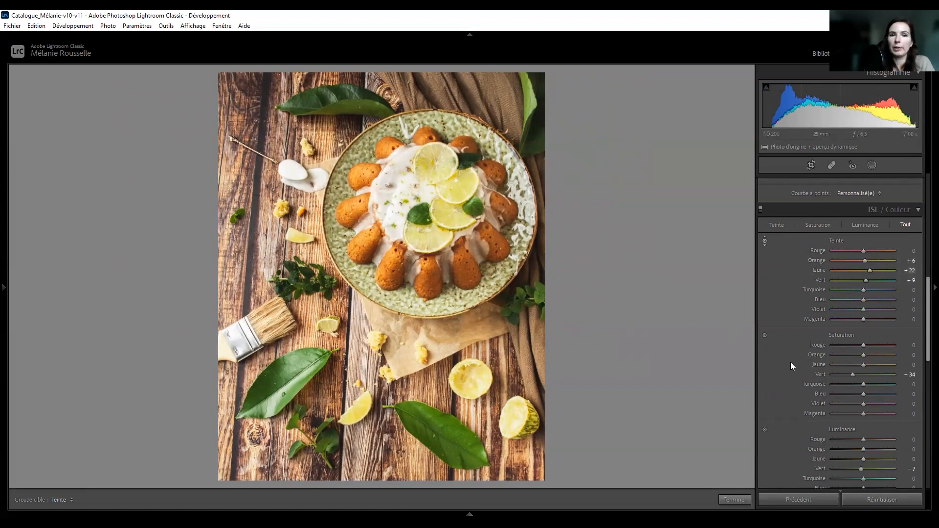
Set the orange hue to -4 and fine-tune the orange luminance for the cake
{"action": "scroll", "coordinate": [803, 392], "scroll_direction": "down", "scroll_amount": 3}
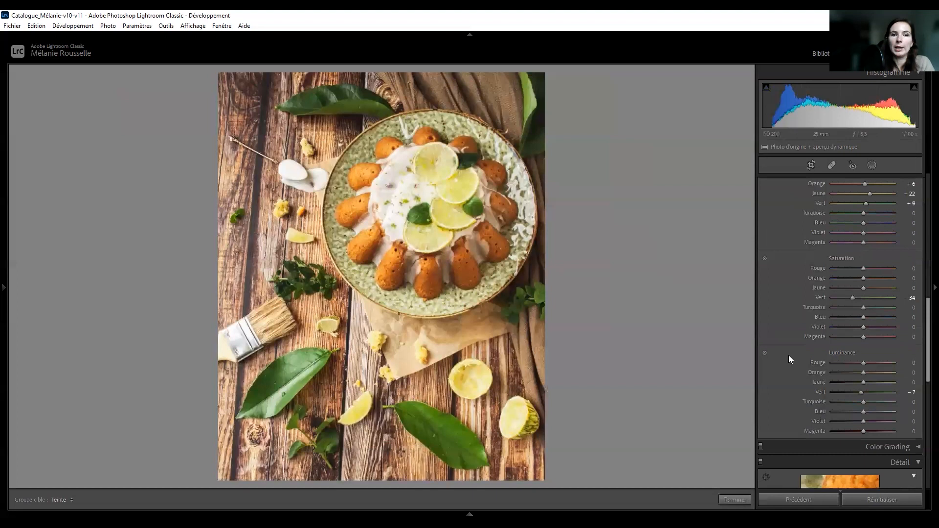
{"action": "scroll", "coordinate": [794, 343], "scroll_direction": "up", "scroll_amount": 3}
{"action": "mouse_move", "coordinate": [863, 260]}
{"action": "left_mouse_down"}
{"action": "mouse_move", "coordinate": [856, 260]}
{"action": "mouse_move", "coordinate": [876, 260]}
{"action": "mouse_move", "coordinate": [860, 260]}
{"action": "left_mouse_up"}
{"action": "scroll", "coordinate": [858, 352], "scroll_direction": "down", "scroll_amount": 2}
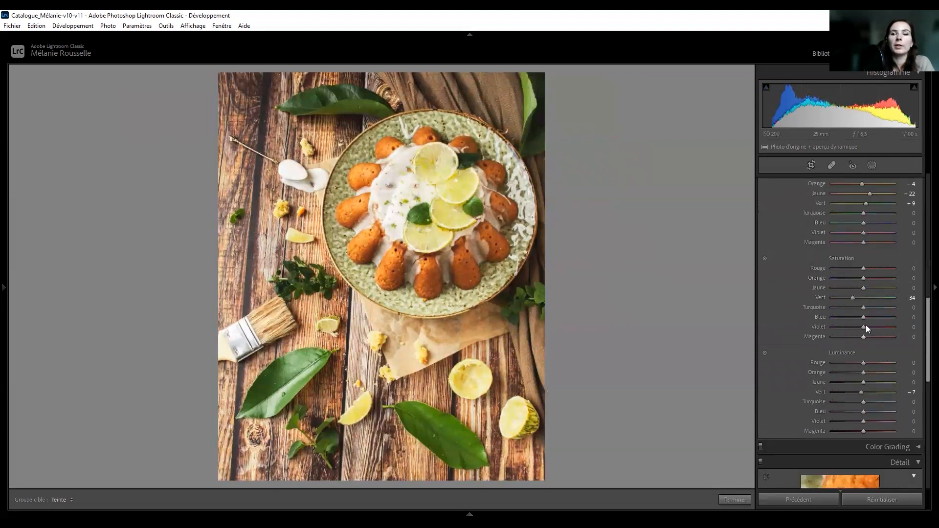
{"action": "mouse_move", "coordinate": [861, 374]}
{"action": "left_mouse_down"}
{"action": "mouse_move", "coordinate": [871, 374]}
{"action": "mouse_move", "coordinate": [851, 372]}
{"action": "mouse_move", "coordinate": [865, 370]}
{"action": "left_mouse_up"}
Add an inverted radial gradient mask with a feather of 21, its ellipse fitted slightly larger than the cake plate
{"action": "left_click_drag", "start_coordinate": [925, 313], "coordinate": [915, 170]}
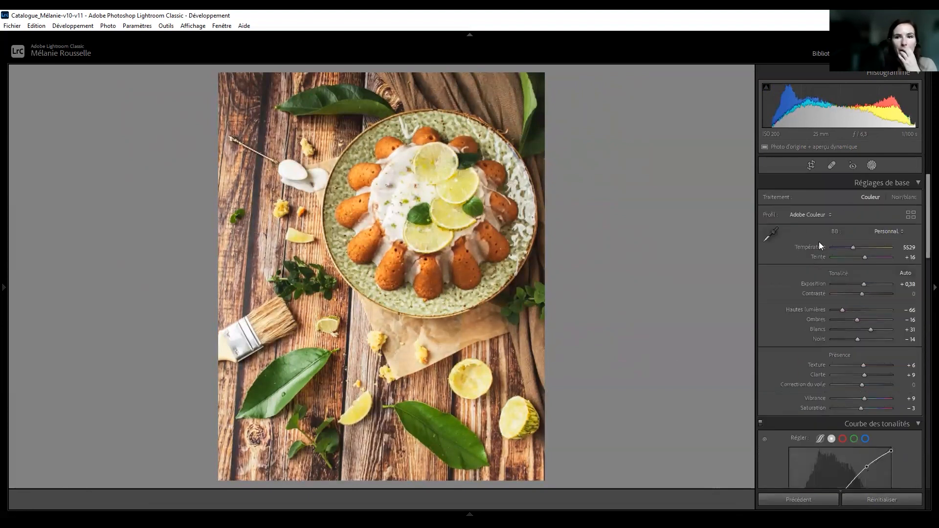
{"action": "key", "text": "shift+w"}
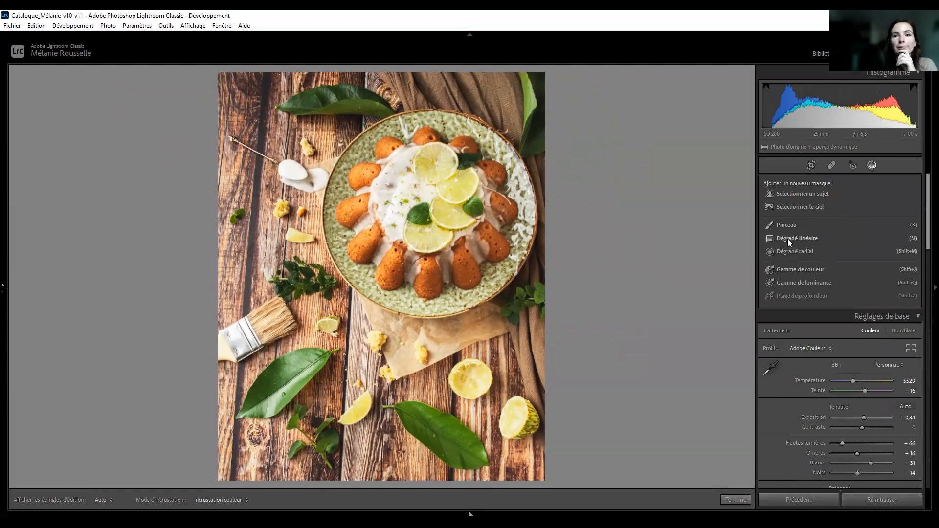
{"action": "left_click", "coordinate": [788, 252]}
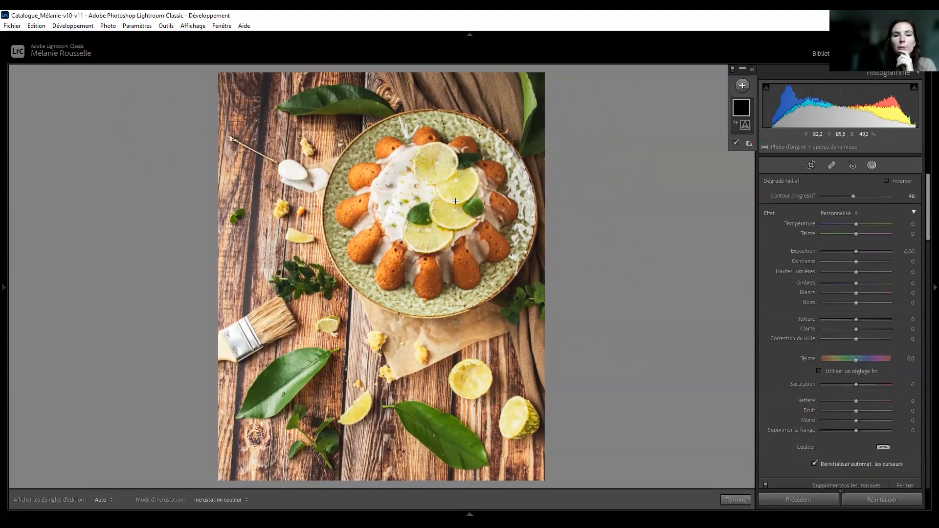
{"action": "left_click_drag", "start_coordinate": [396, 164], "coordinate": [322, 96]}
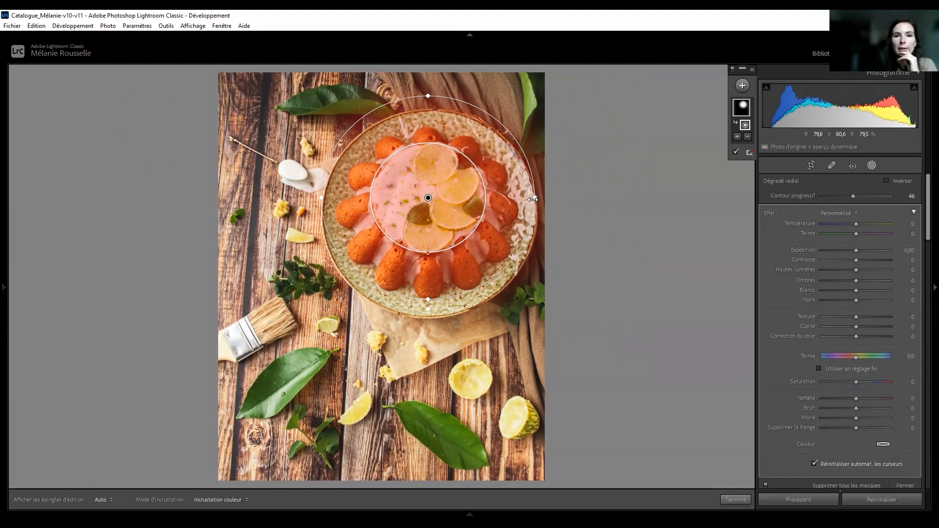
{"action": "mouse_move", "coordinate": [854, 196]}
{"action": "left_mouse_down"}
{"action": "mouse_move", "coordinate": [863, 196]}
{"action": "mouse_move", "coordinate": [853, 196]}
{"action": "left_mouse_up"}
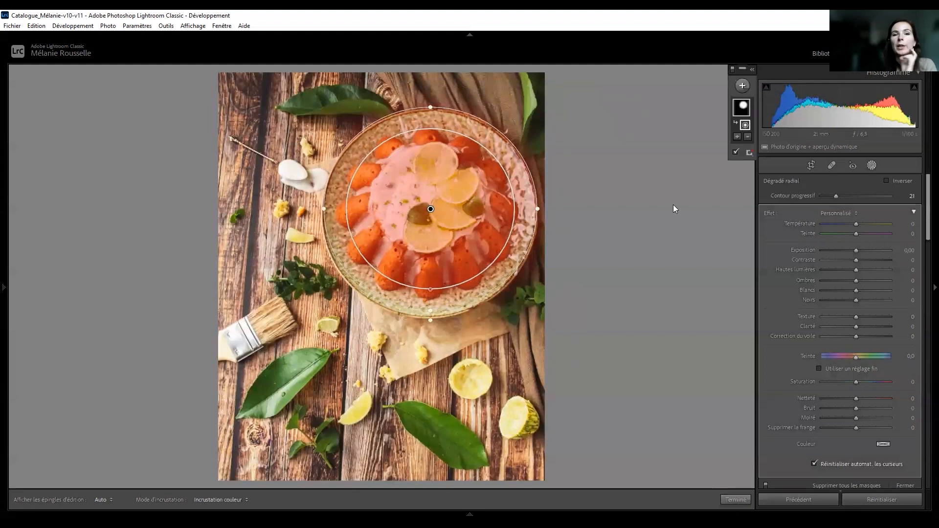
{"action": "left_click", "coordinate": [886, 180]}
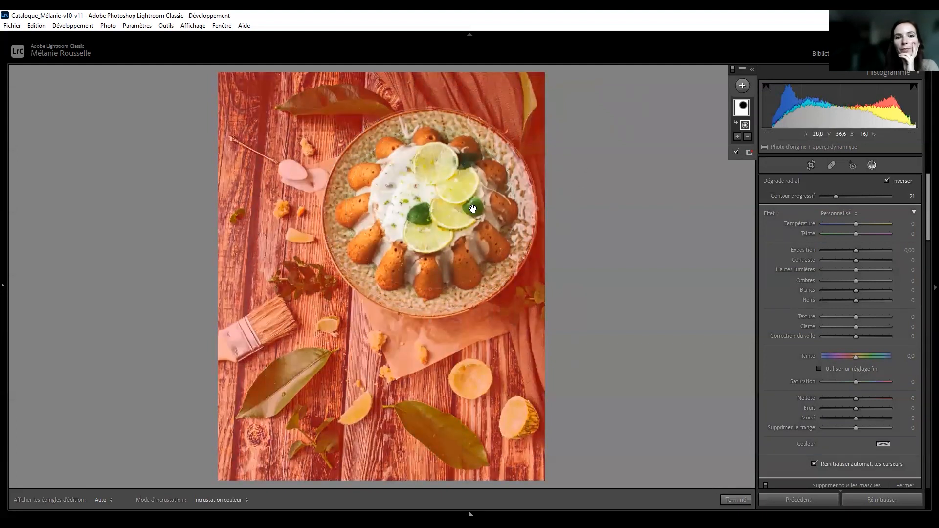
{"action": "left_click_drag", "start_coordinate": [429, 312], "coordinate": [429, 320]}
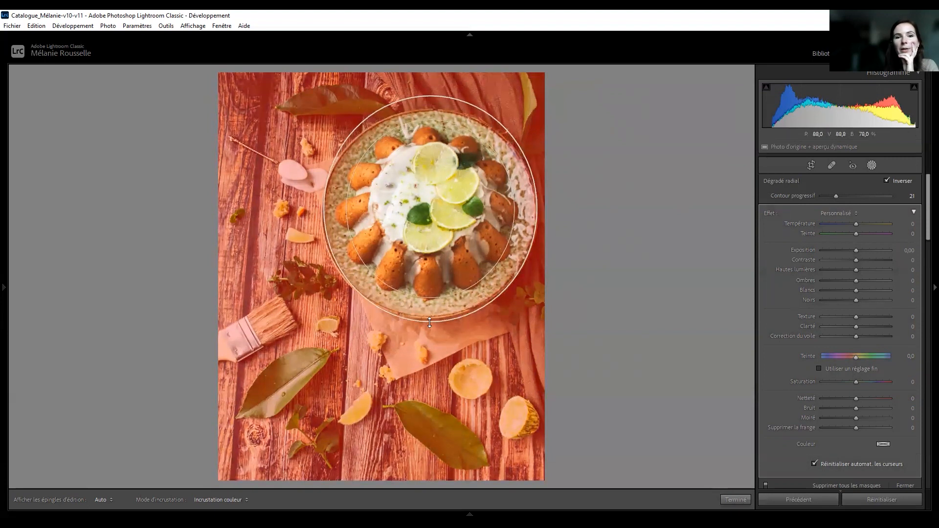
{"action": "left_click_drag", "start_coordinate": [323, 208], "coordinate": [313, 206]}
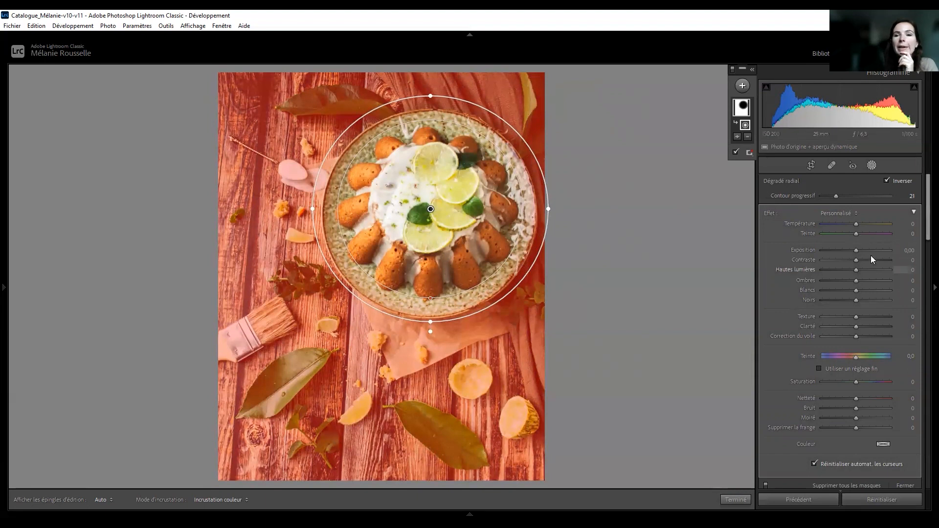
Darken the area around the plate with exposure -0.52, highlights -16 and shadows -43, leaving blacks at 0
{"action": "left_click_drag", "start_coordinate": [856, 250], "coordinate": [842, 299]}
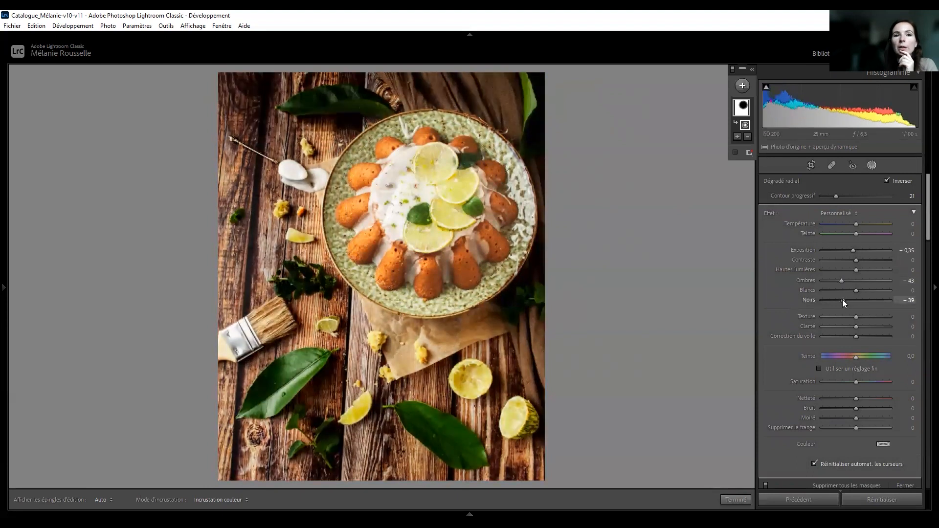
{"action": "double_click", "coordinate": [806, 299]}
{"action": "left_click_drag", "start_coordinate": [854, 270], "coordinate": [852, 250]}
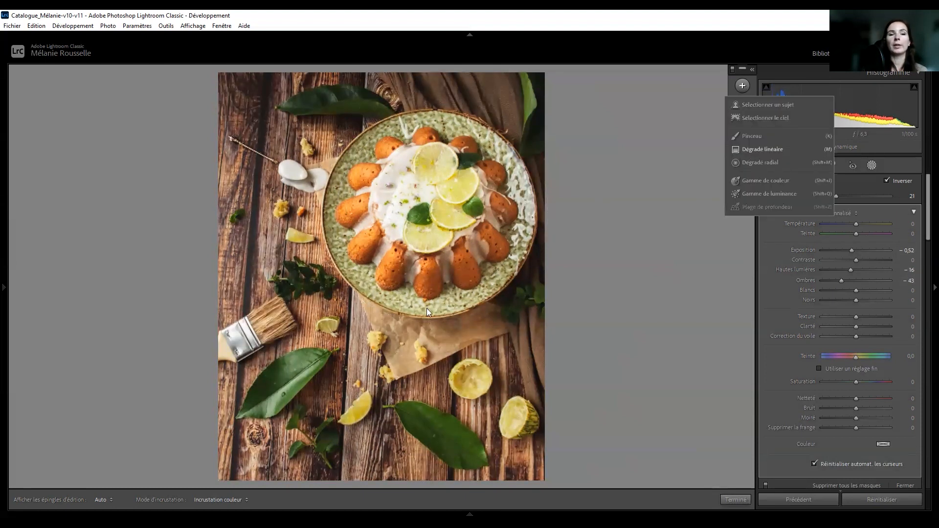
Add a diagonal linear gradient mask over the photo's lower-left corner with exposure -0.64, and adjust its position and angle
{"action": "left_click", "coordinate": [746, 149]}
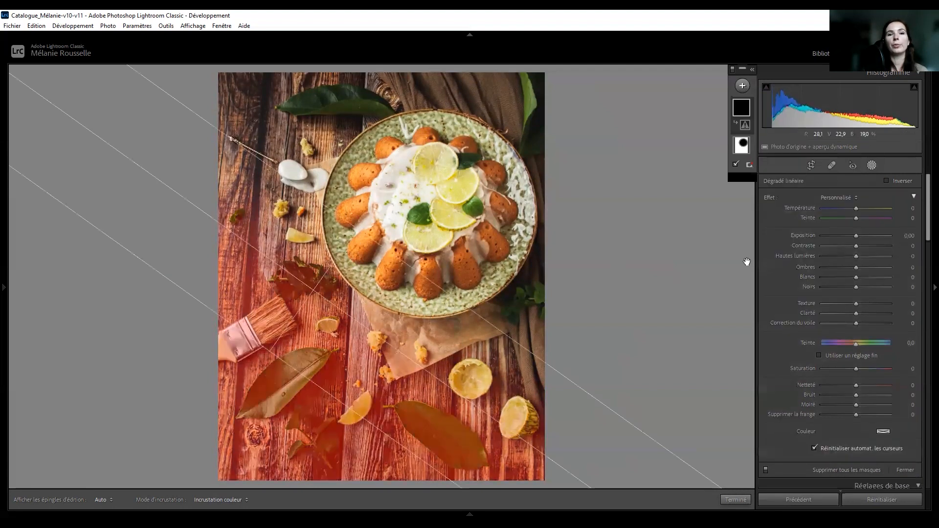
{"action": "left_click", "coordinate": [849, 236]}
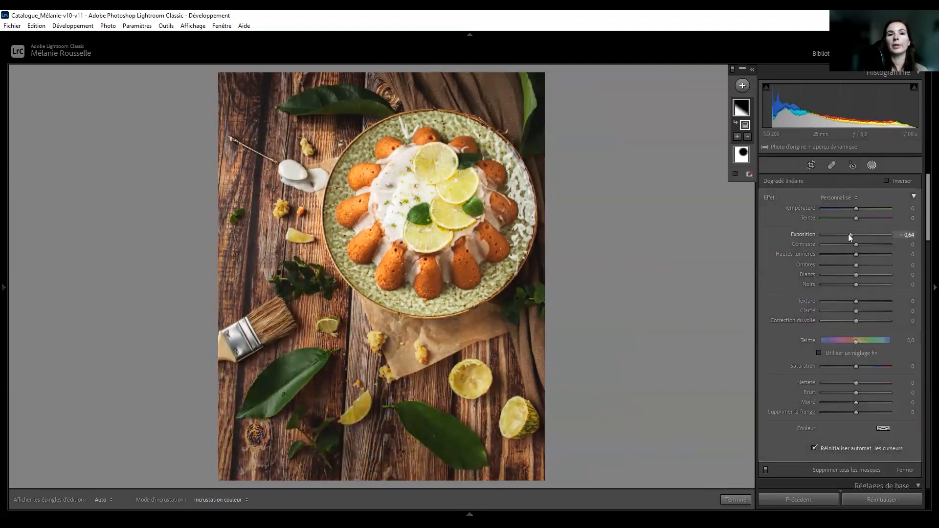
{"action": "left_click_drag", "start_coordinate": [327, 213], "coordinate": [275, 239]}
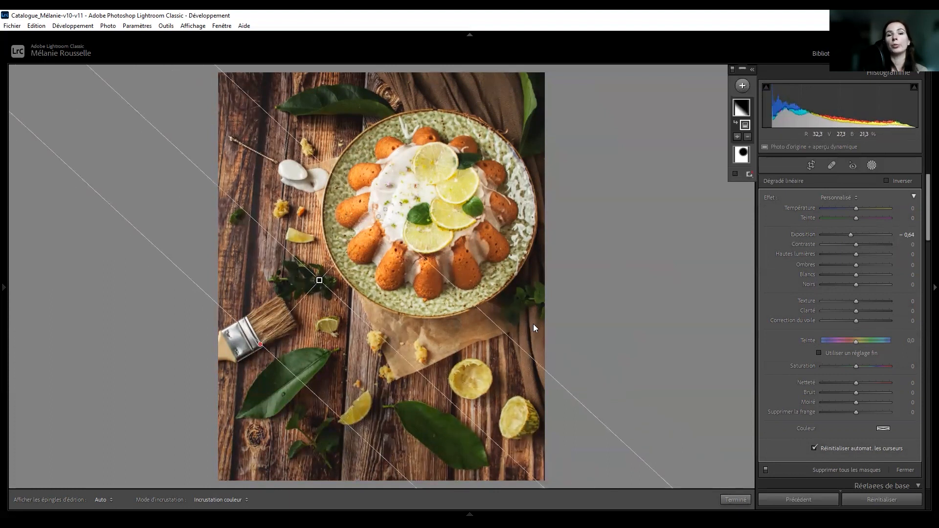
{"action": "left_click", "coordinate": [735, 498]}
Add a second diagonal linear gradient mask over the photo's upper-left corner and set its exposure to -0.29
{"action": "left_click", "coordinate": [811, 165]}
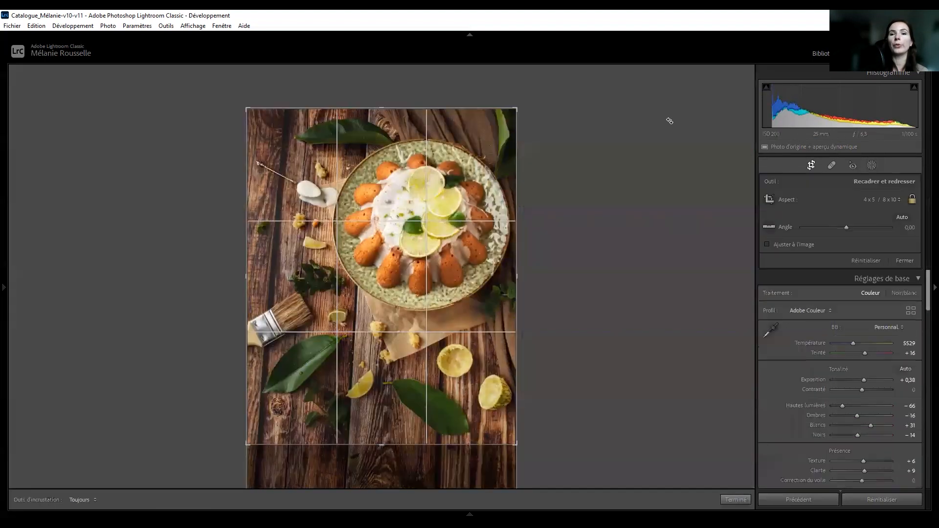
{"action": "left_click", "coordinate": [870, 165]}
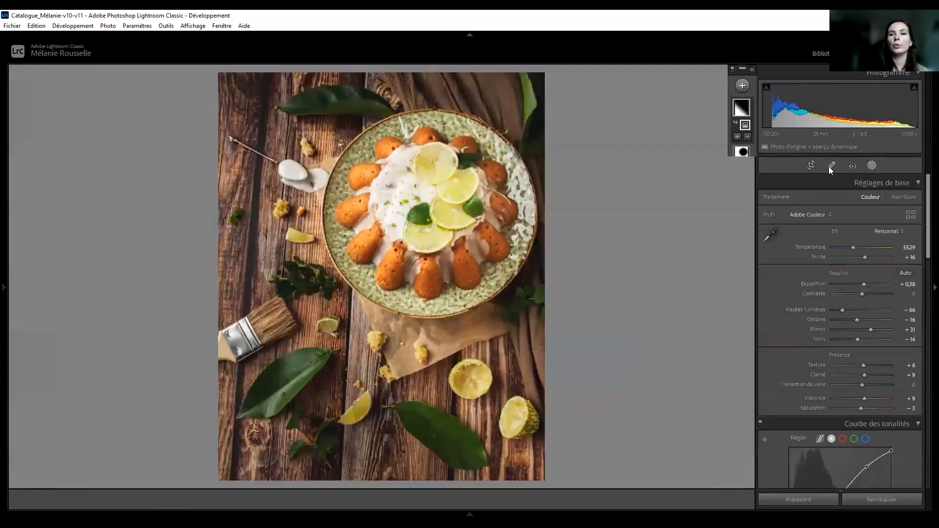
{"action": "left_click", "coordinate": [742, 86]}
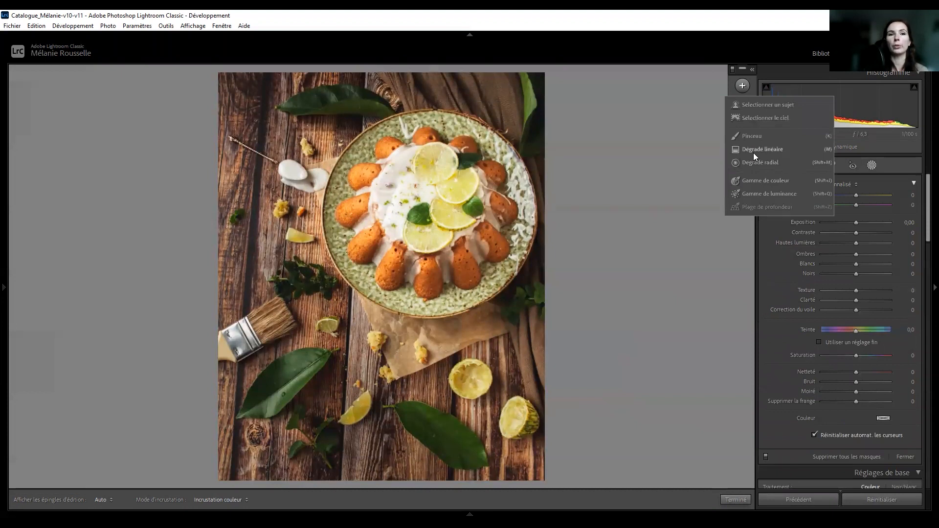
{"action": "left_click", "coordinate": [753, 153]}
{"action": "left_click_drag", "start_coordinate": [300, 151], "coordinate": [356, 185]}
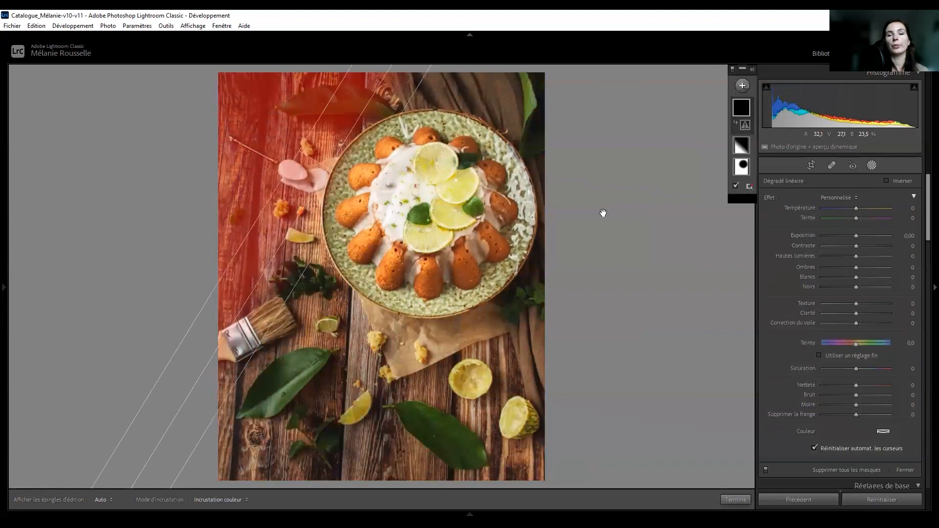
{"action": "left_click_drag", "start_coordinate": [847, 235], "coordinate": [851, 235]}
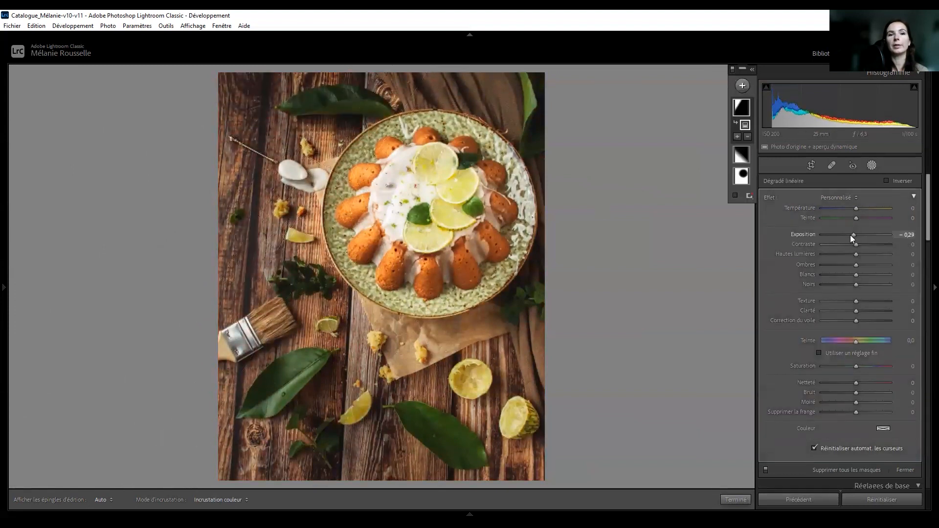
{"action": "left_click", "coordinate": [733, 500]}
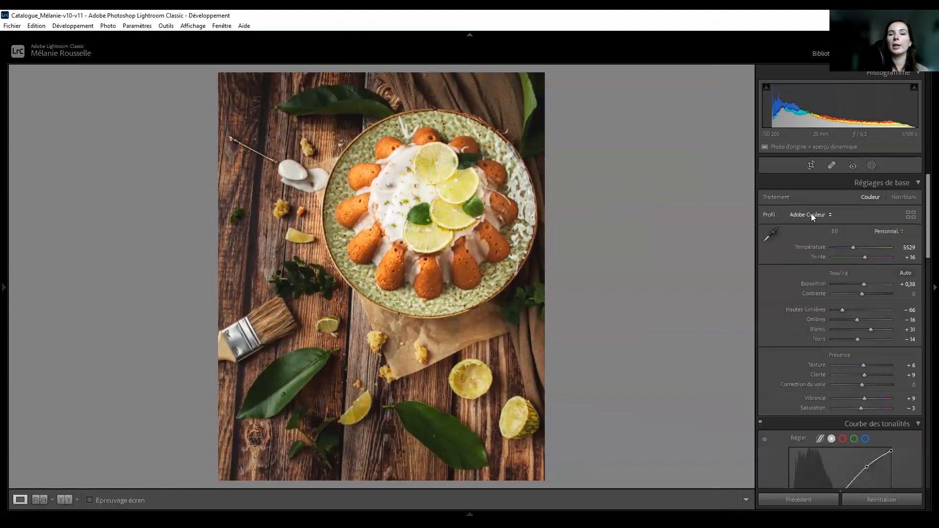
Add a non-inverted radial gradient mask over the cake plate with exposure 0.41 and highlights -16
{"action": "left_click", "coordinate": [872, 165]}
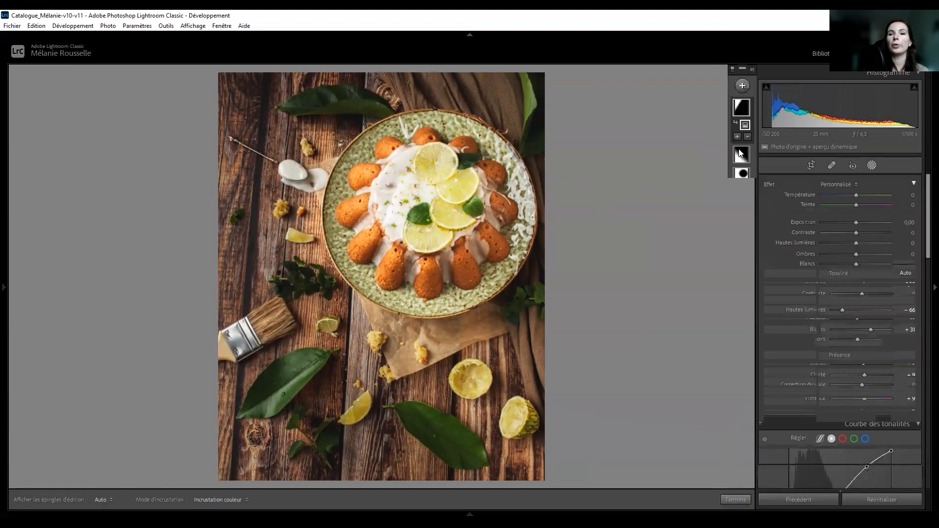
{"action": "left_click", "coordinate": [741, 86]}
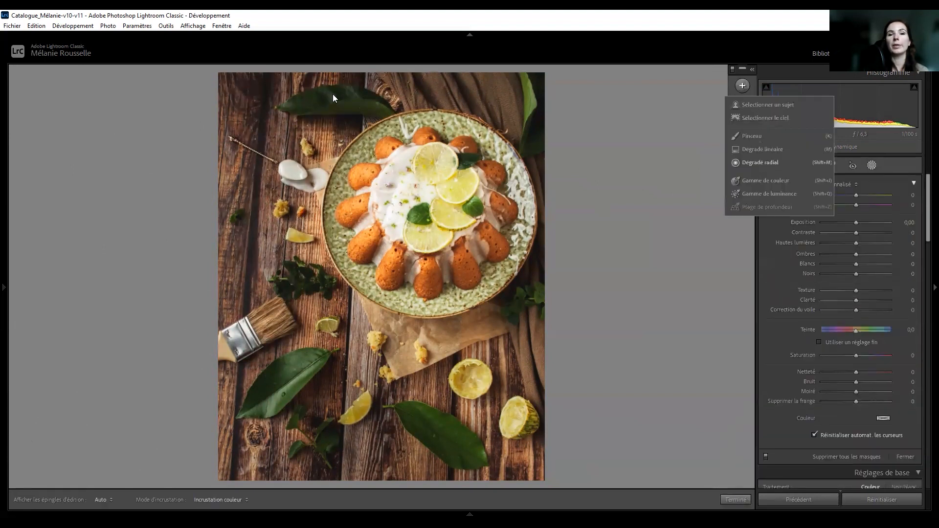
{"action": "left_click_drag", "start_coordinate": [333, 94], "coordinate": [540, 317]}
{"action": "left_click_drag", "start_coordinate": [856, 250], "coordinate": [859, 251]}
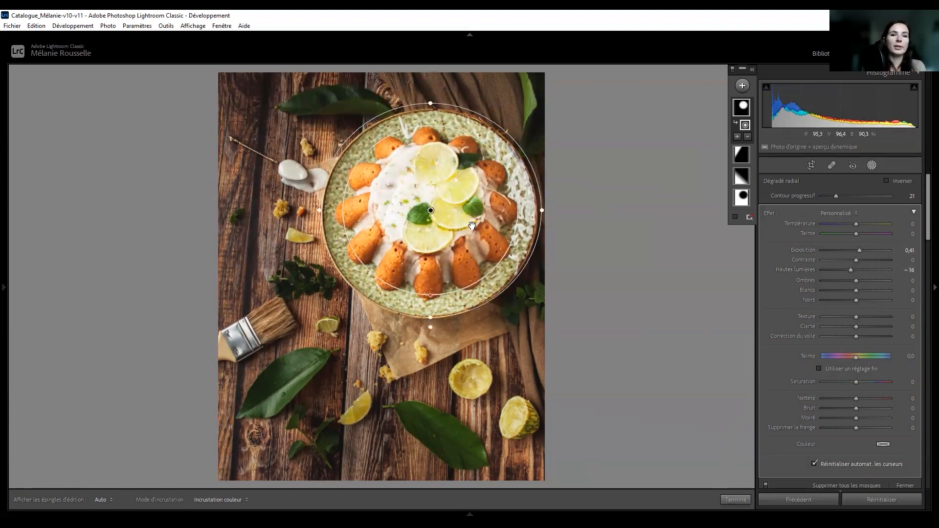
{"action": "left_click", "coordinate": [731, 498]}
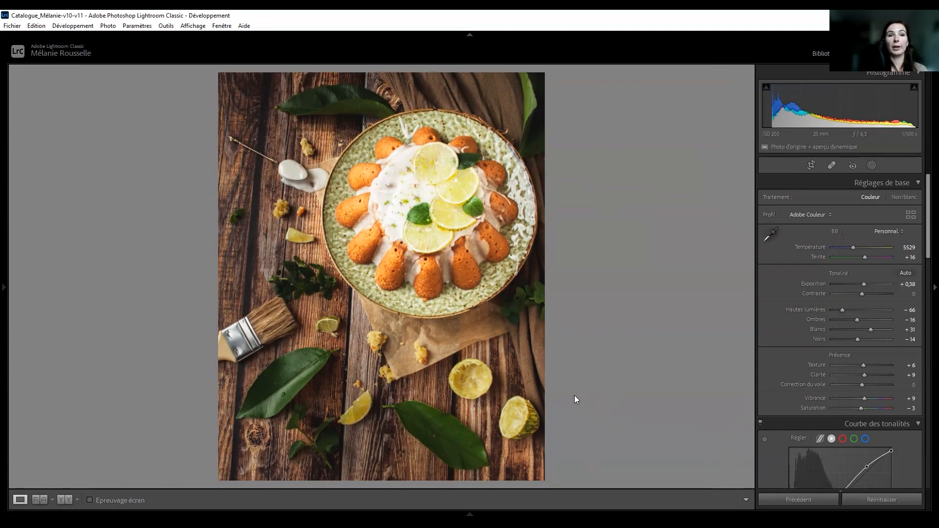
Compare the edited cake photo with the reference photo, examining the reference's icing and lemon slices up close
{"action": "key", "text": "shift+r"}
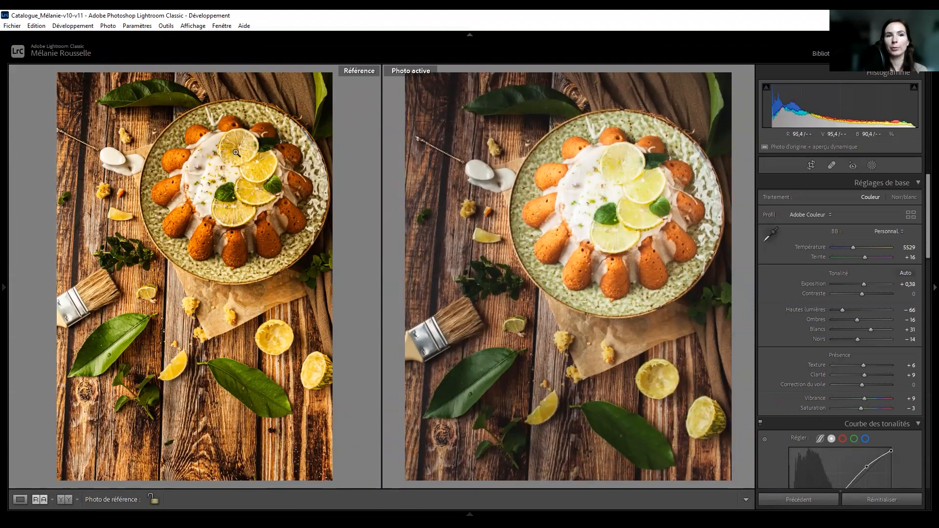
{"action": "left_click", "coordinate": [252, 160]}
{"action": "left_click_drag", "start_coordinate": [250, 311], "coordinate": [108, 135]}
{"action": "left_click_drag", "start_coordinate": [126, 176], "coordinate": [350, 265]}
{"action": "left_click_drag", "start_coordinate": [172, 210], "coordinate": [248, 241]}
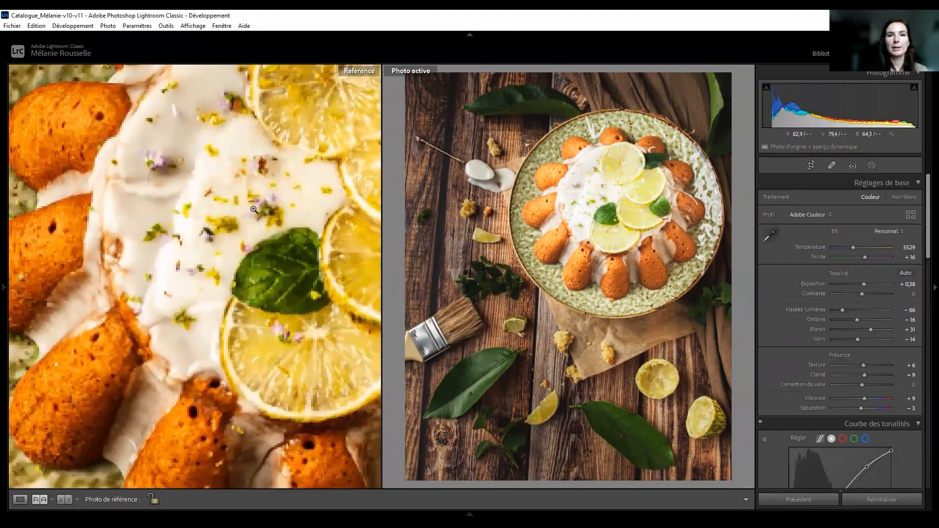
{"action": "left_click", "coordinate": [253, 209]}
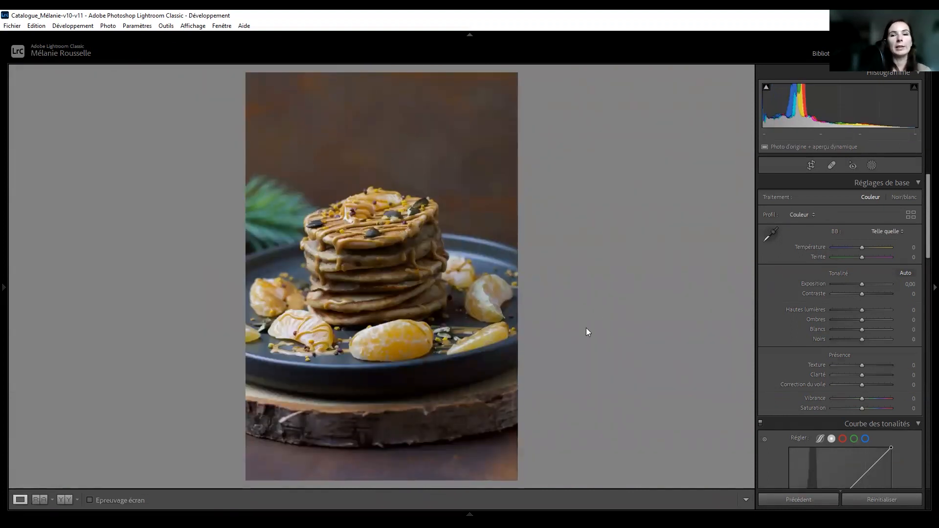
Inspect the pancake stack, its sauce and toppings up close in the unedited pancake photo
{"action": "left_click", "coordinate": [351, 244]}
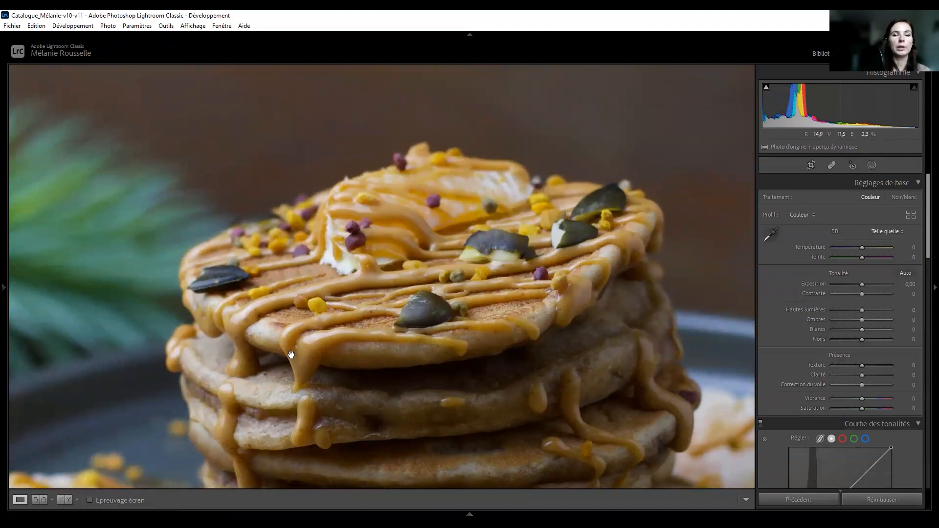
{"action": "left_click_drag", "start_coordinate": [386, 363], "coordinate": [406, 369]}
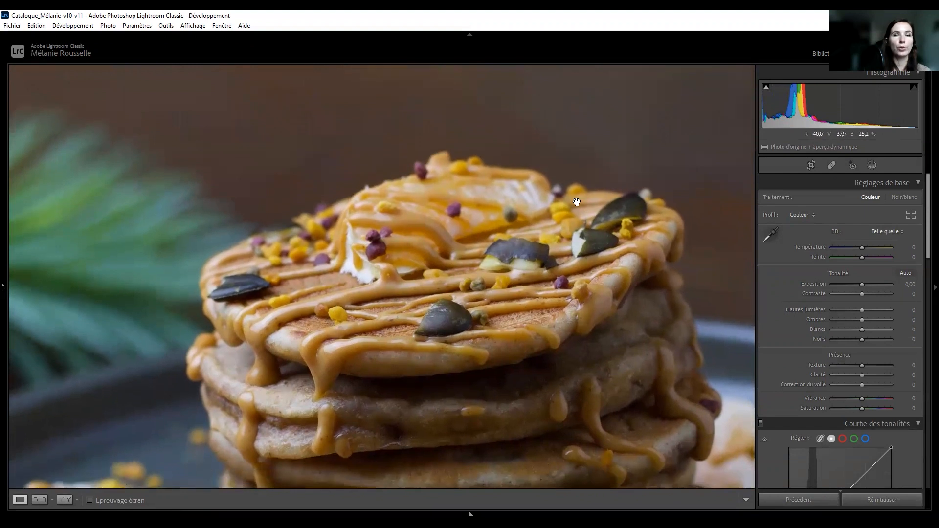
{"action": "left_click_drag", "start_coordinate": [331, 384], "coordinate": [71, 441]}
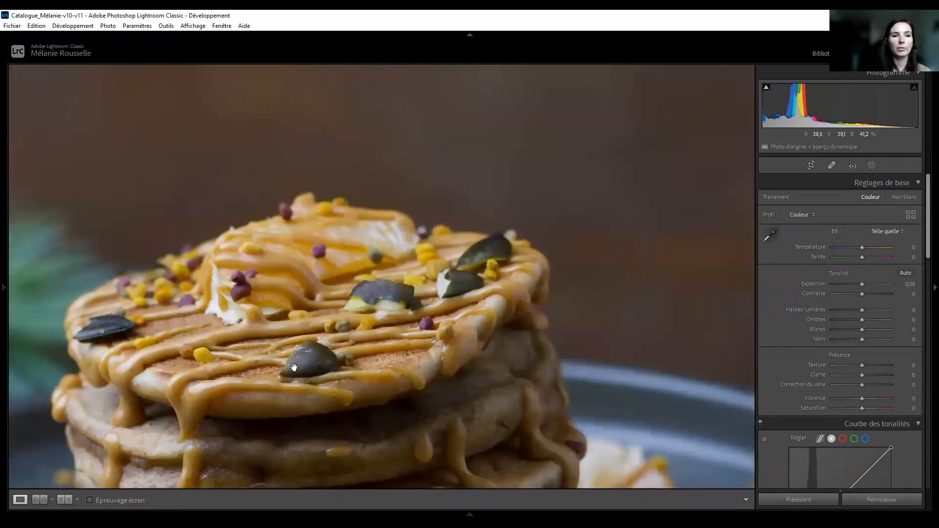
{"action": "left_click_drag", "start_coordinate": [295, 366], "coordinate": [367, 240]}
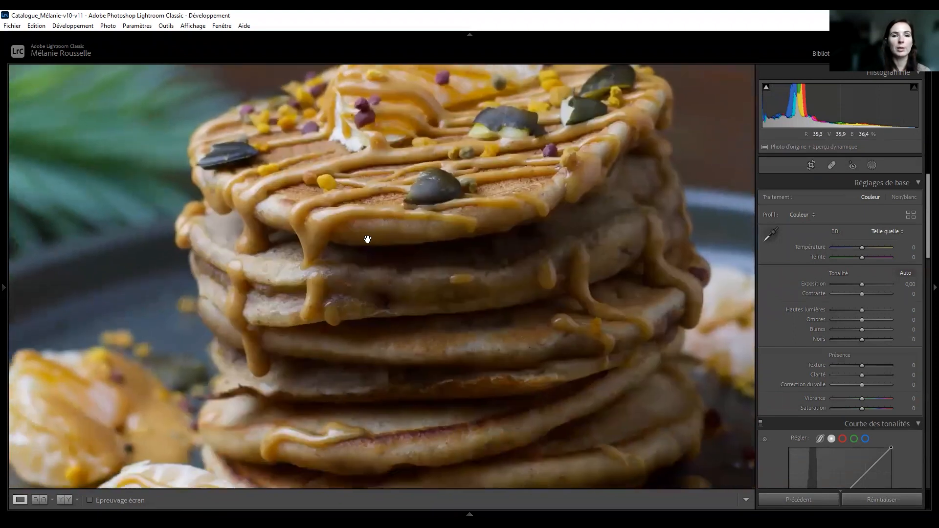
{"action": "left_click_drag", "start_coordinate": [357, 320], "coordinate": [477, 366]}
{"action": "left_click_drag", "start_coordinate": [319, 193], "coordinate": [339, 234]}
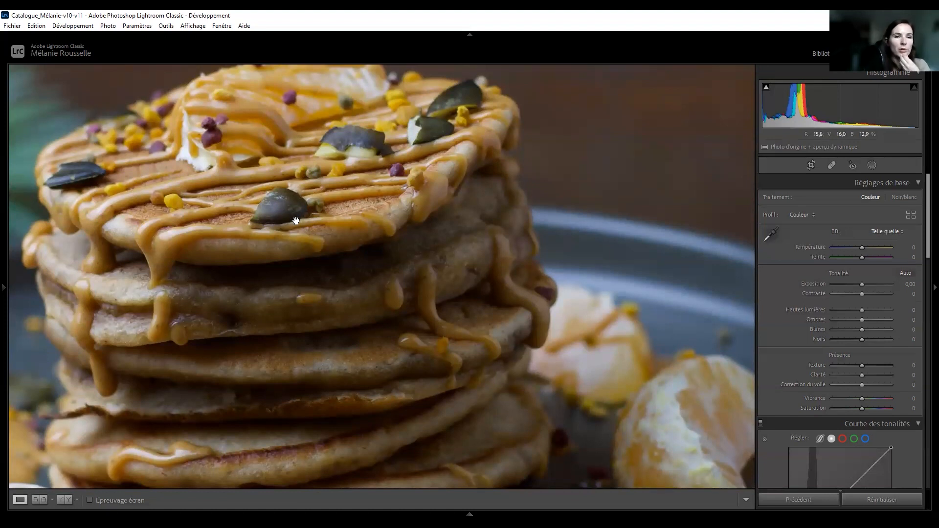
{"action": "left_click", "coordinate": [279, 208]}
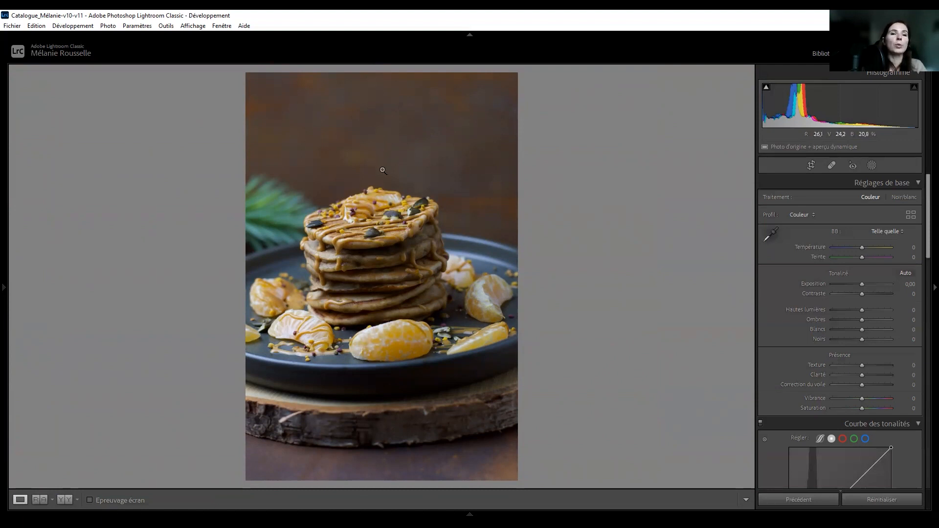
Crop the pancake photo to the 4 x 5 / 8 x 10 aspect ratio, trimming its top edge and lower part
{"action": "left_click", "coordinate": [810, 164]}
{"action": "left_click", "coordinate": [897, 203]}
{"action": "left_click_drag", "start_coordinate": [359, 274], "coordinate": [357, 294]}
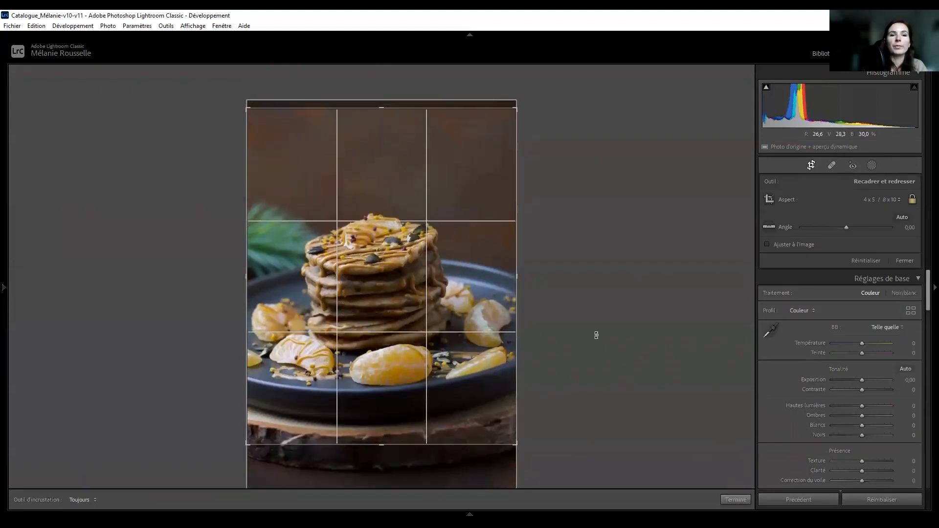
{"action": "left_click", "coordinate": [735, 499]}
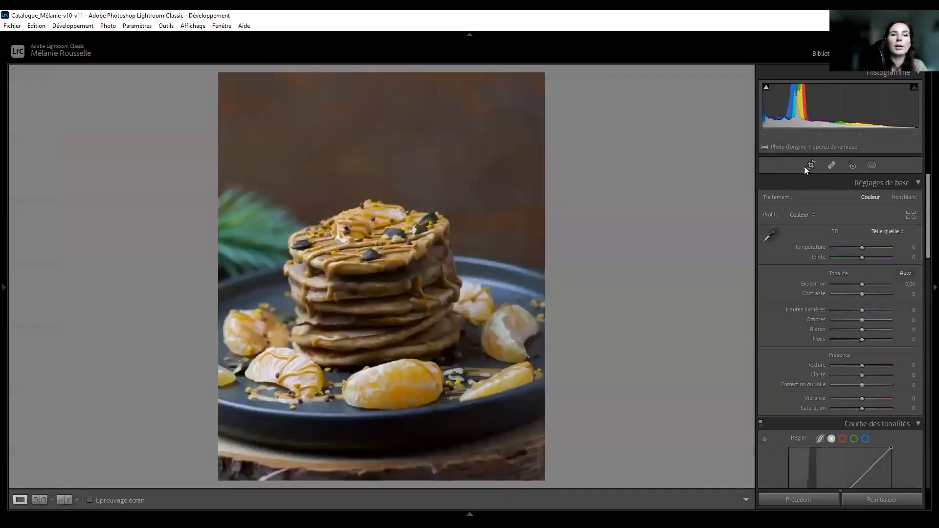
{"action": "left_click", "coordinate": [810, 166]}
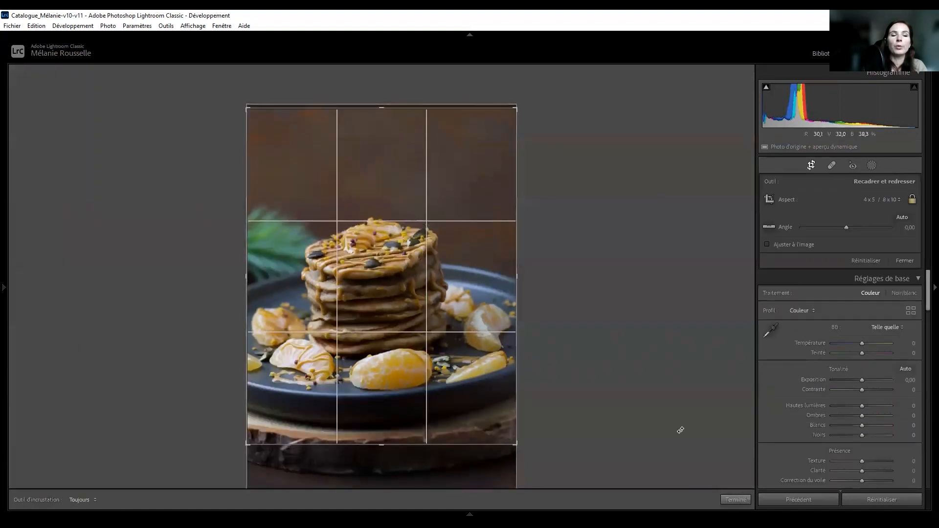
{"action": "left_click", "coordinate": [740, 502]}
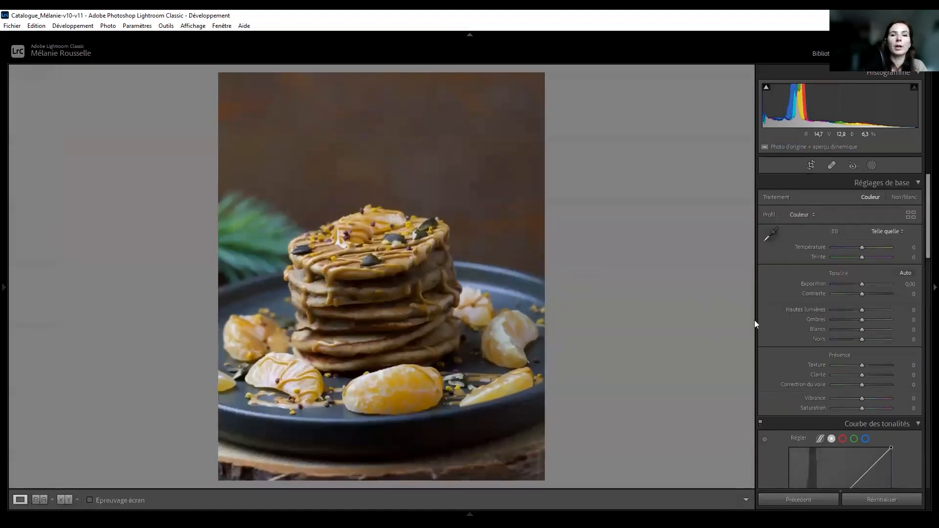
Set the pancake photo's exposure to +0.21, highlights to -19 and shadows to +34
{"action": "left_click_drag", "start_coordinate": [862, 283], "coordinate": [863, 286]}
{"action": "left_click_drag", "start_coordinate": [871, 283], "coordinate": [863, 282]}
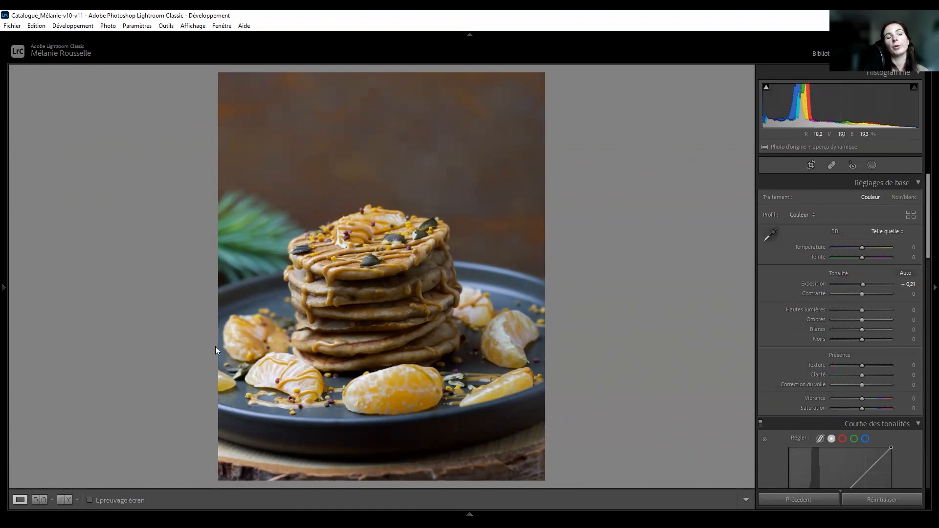
{"action": "left_click_drag", "start_coordinate": [360, 351], "coordinate": [370, 288]}
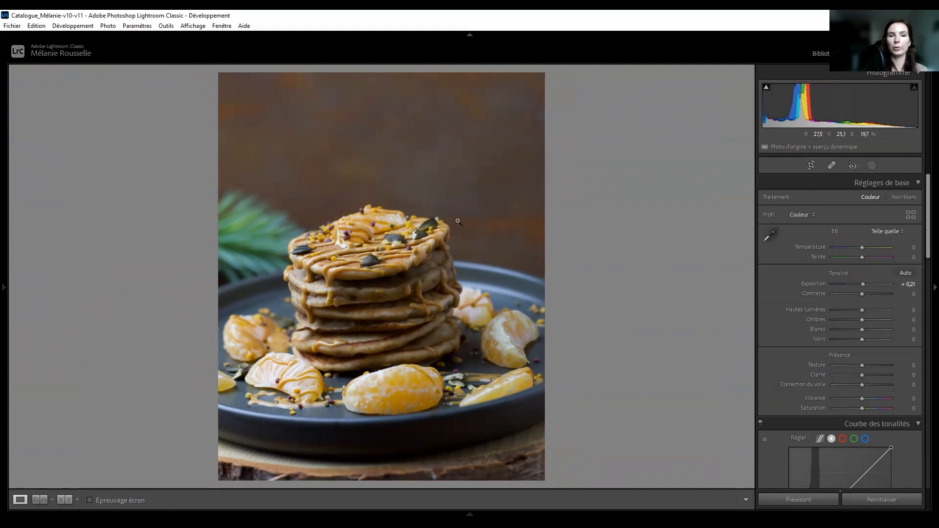
{"action": "left_click_drag", "start_coordinate": [863, 309], "coordinate": [856, 309]}
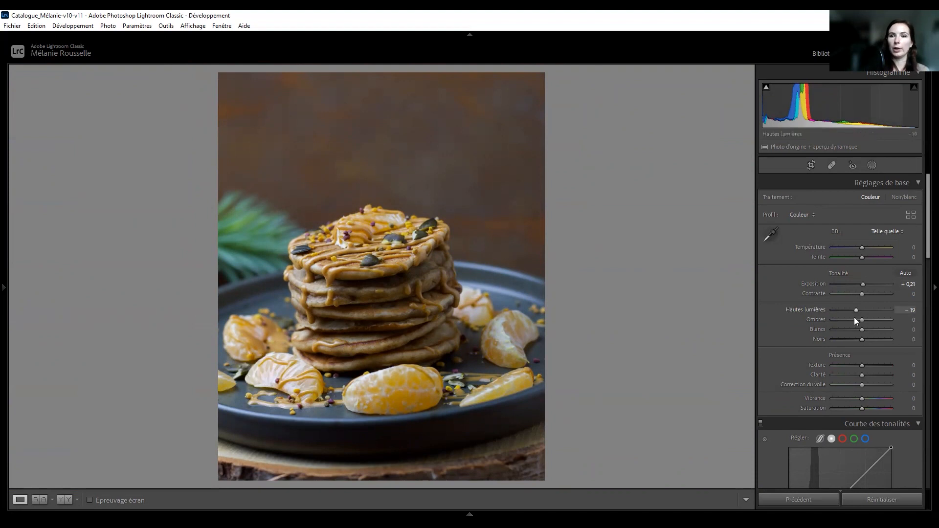
{"action": "left_click_drag", "start_coordinate": [861, 320], "coordinate": [888, 319]}
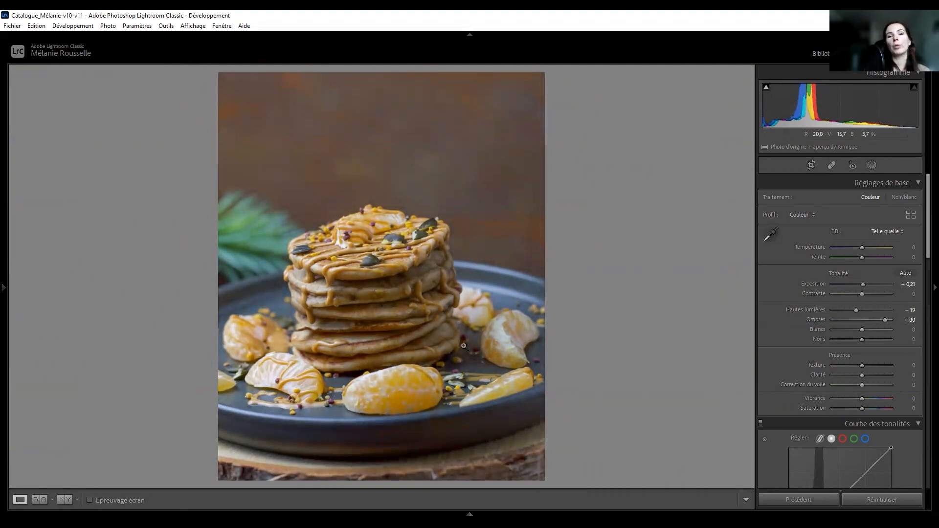
{"action": "left_click_drag", "start_coordinate": [885, 320], "coordinate": [870, 319]}
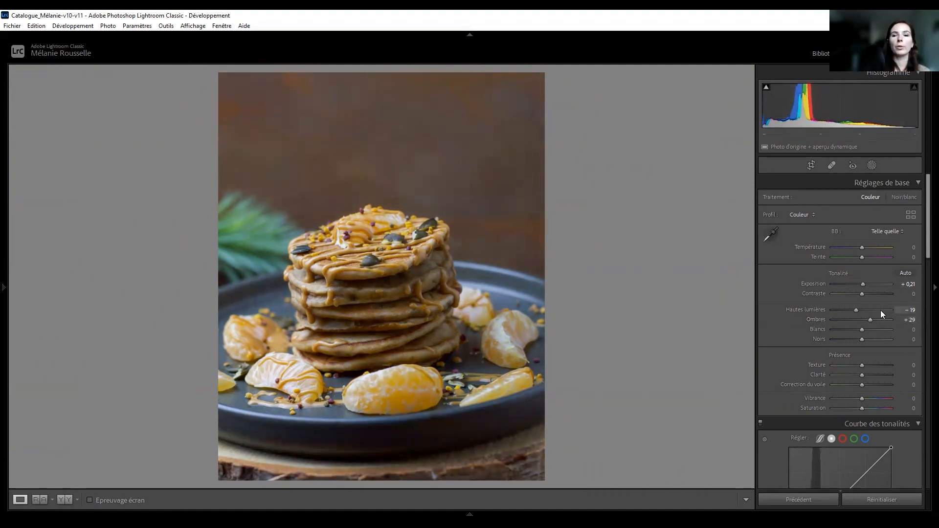
{"action": "left_click_drag", "start_coordinate": [870, 321], "coordinate": [872, 321]}
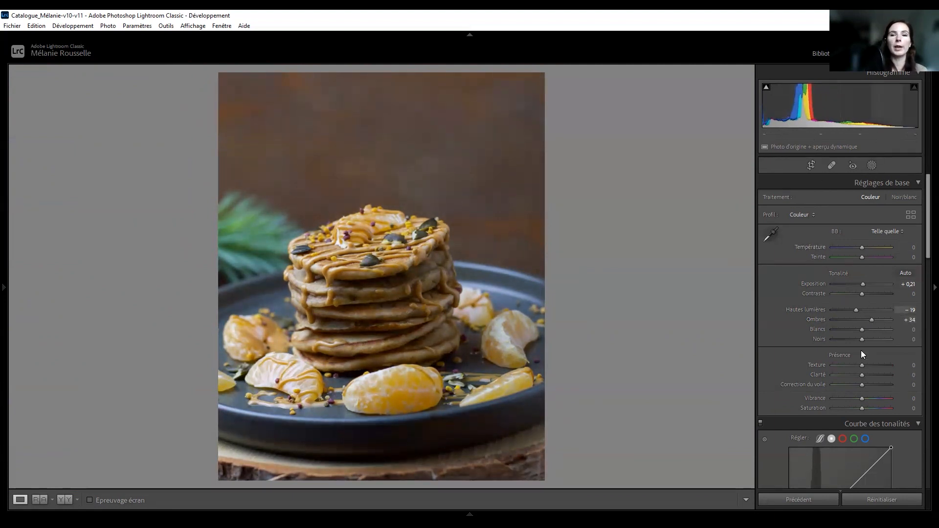
Set whites to +28, blacks to -3, texture and clarity to +6, vibrance to +16 and saturation to -6
{"action": "mouse_move", "coordinate": [861, 329]}
{"action": "left_mouse_down"}
{"action": "mouse_move", "coordinate": [871, 326]}
{"action": "mouse_move", "coordinate": [859, 340]}
{"action": "left_mouse_up"}
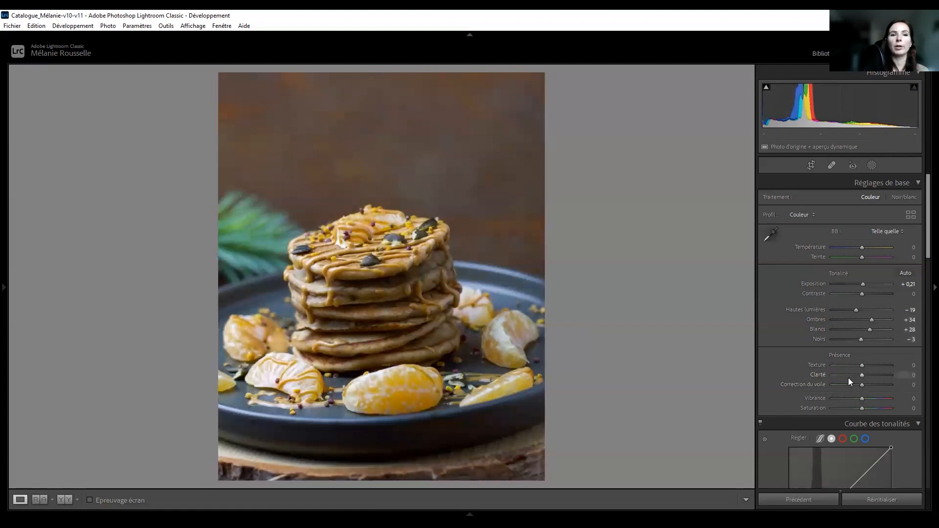
{"action": "left_click_drag", "start_coordinate": [862, 365], "coordinate": [862, 374]}
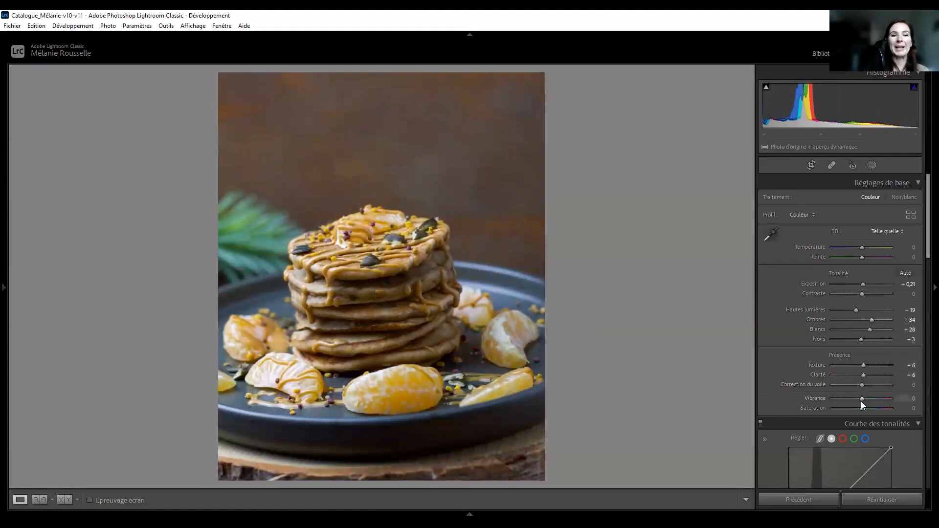
{"action": "left_click_drag", "start_coordinate": [863, 400], "coordinate": [860, 408]}
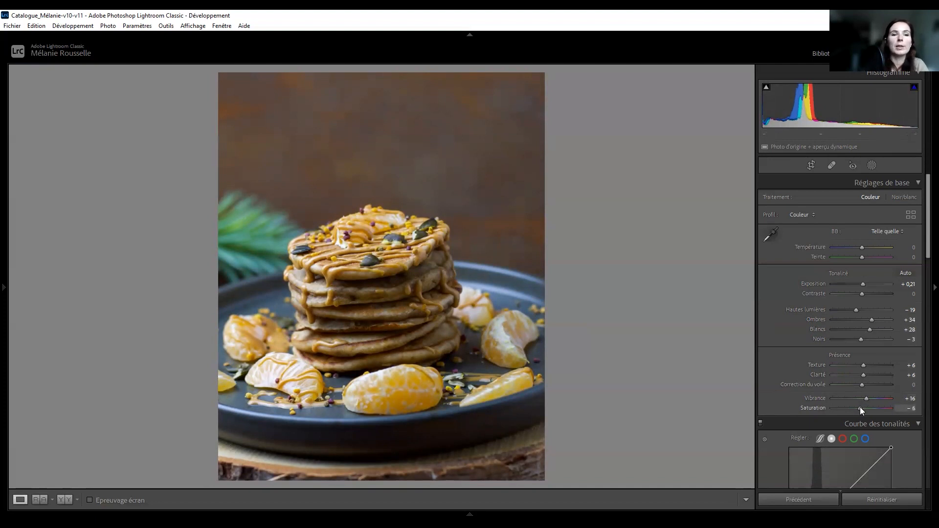
Shape the tone curve with three inner points, raising the upper one, and set its end points to 1/17 and 255/250
{"action": "scroll", "coordinate": [871, 288], "scroll_direction": "down", "scroll_amount": 5}
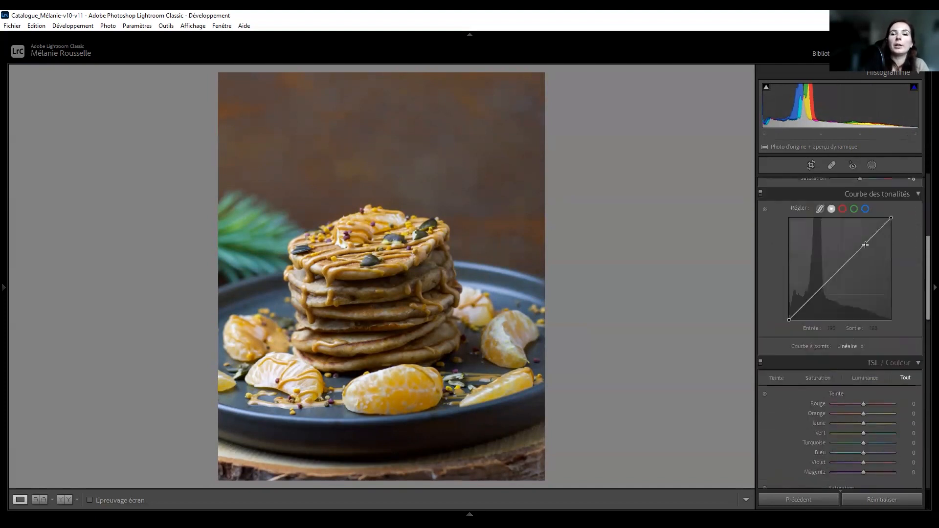
{"action": "left_click", "coordinate": [839, 270]}
{"action": "left_click", "coordinate": [865, 247]}
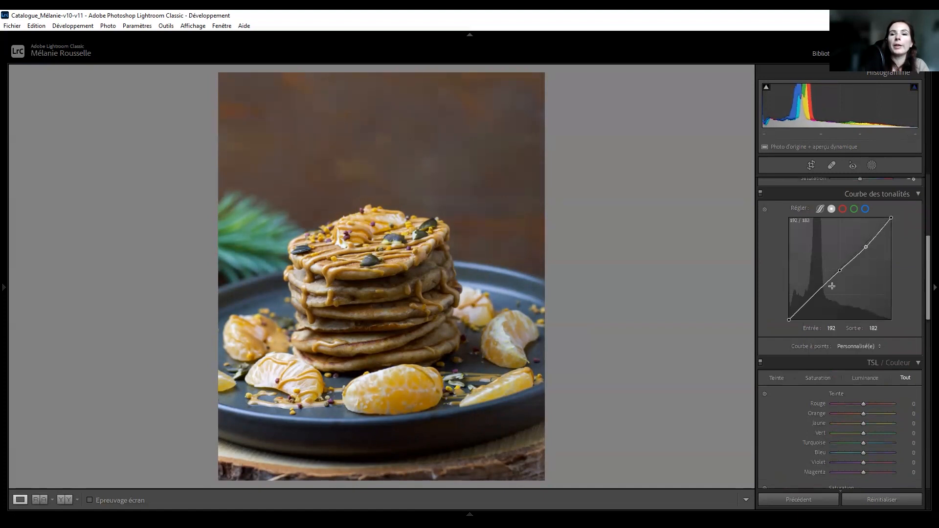
{"action": "left_click", "coordinate": [812, 298]}
{"action": "left_click_drag", "start_coordinate": [865, 247], "coordinate": [863, 243]}
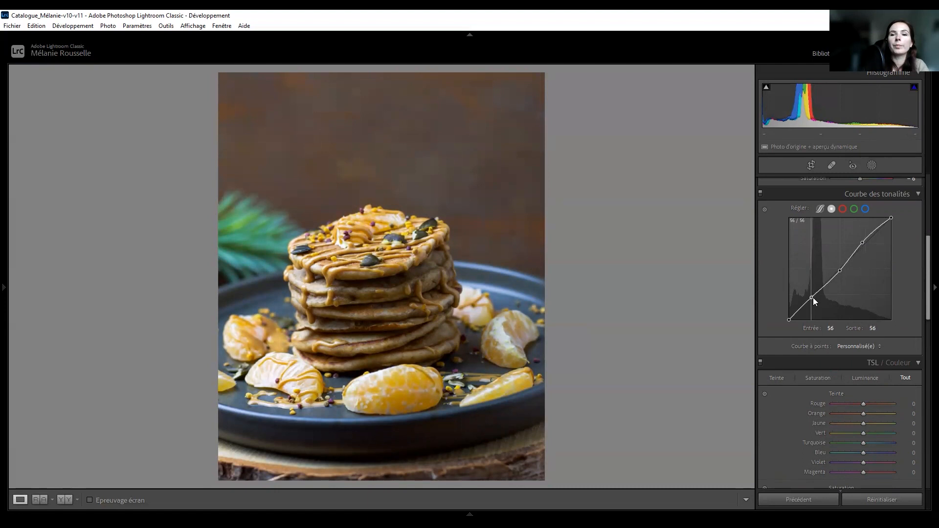
{"action": "left_click_drag", "start_coordinate": [812, 298], "coordinate": [788, 314]}
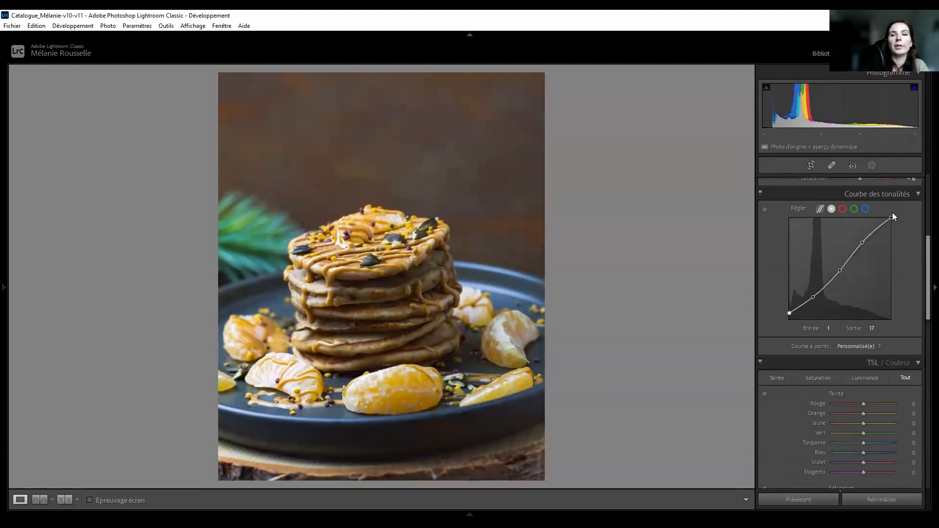
{"action": "left_click_drag", "start_coordinate": [890, 217], "coordinate": [891, 219]}
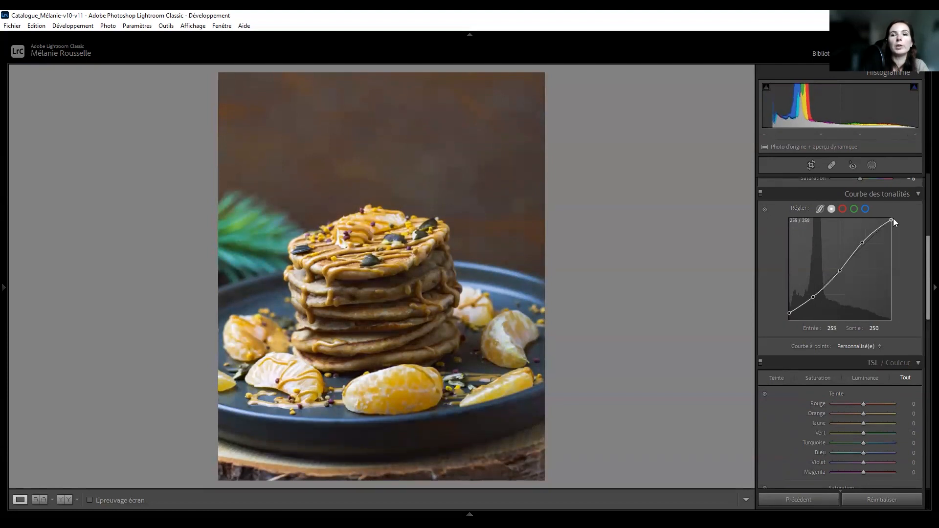
Mute the fir branch: set green to hue -28, saturation -33, luminance -38 and turquoise to hue -33, saturation -20, luminance -22
{"action": "scroll", "coordinate": [840, 338], "scroll_direction": "down", "scroll_amount": 3}
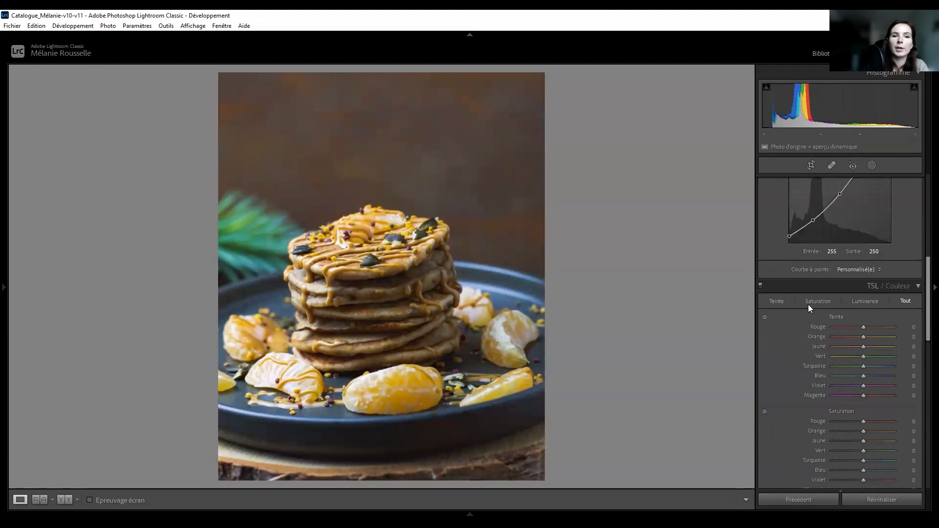
{"action": "scroll", "coordinate": [807, 307], "scroll_direction": "down", "scroll_amount": 3}
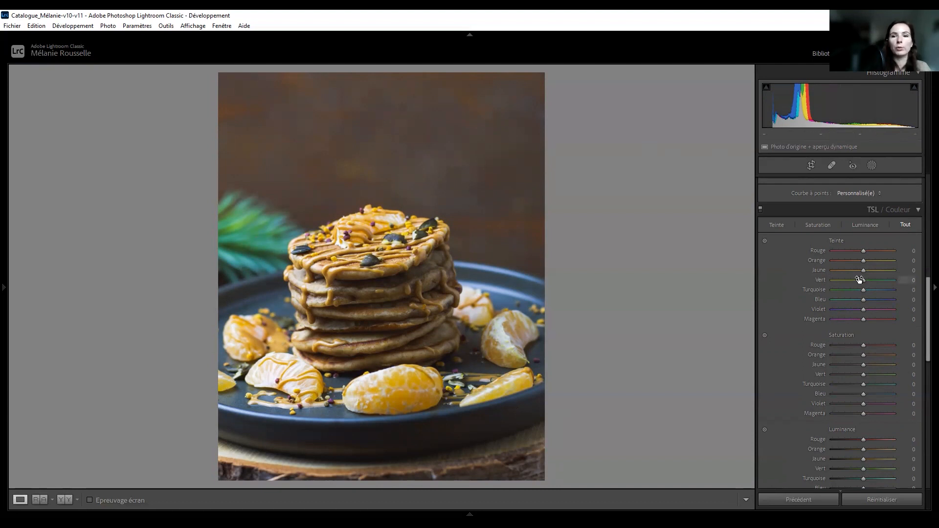
{"action": "left_click", "coordinate": [764, 241]}
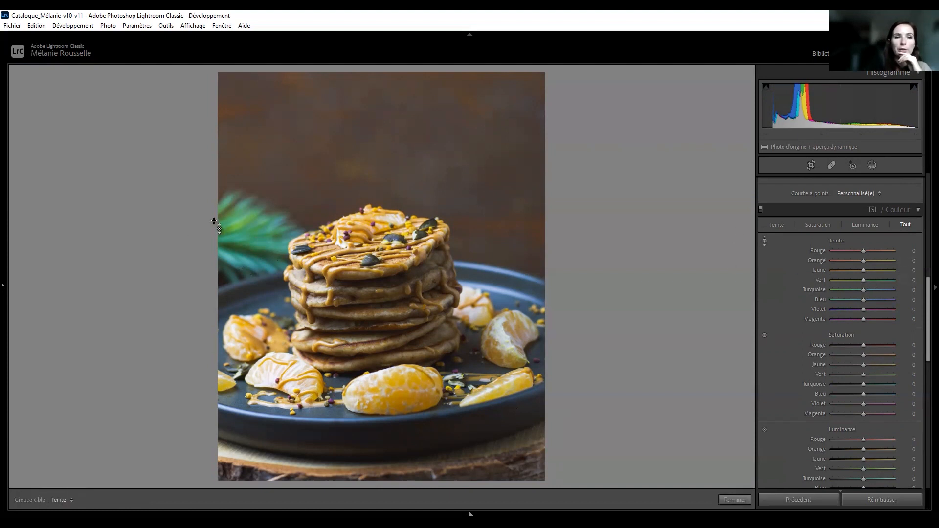
{"action": "left_click_drag", "start_coordinate": [249, 249], "coordinate": [249, 293]}
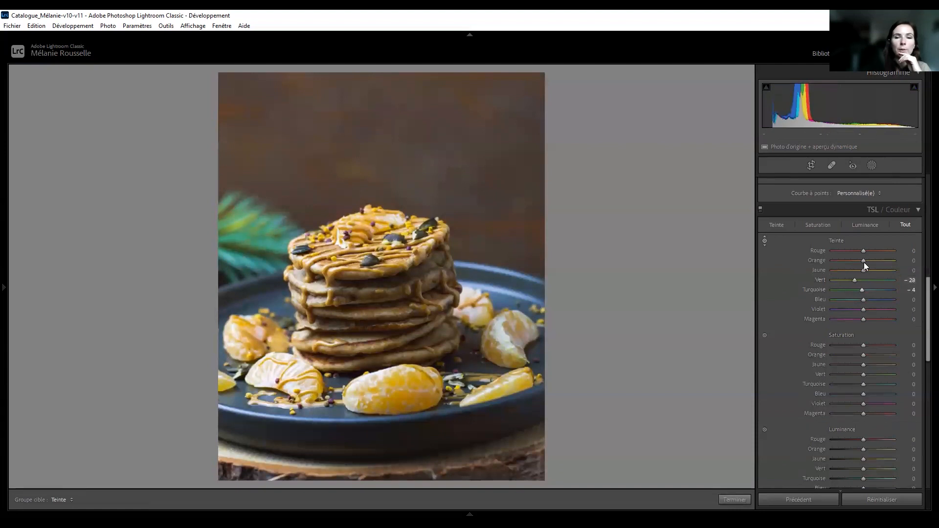
{"action": "left_click_drag", "start_coordinate": [862, 290], "coordinate": [854, 290]}
{"action": "left_click_drag", "start_coordinate": [862, 375], "coordinate": [857, 379]}
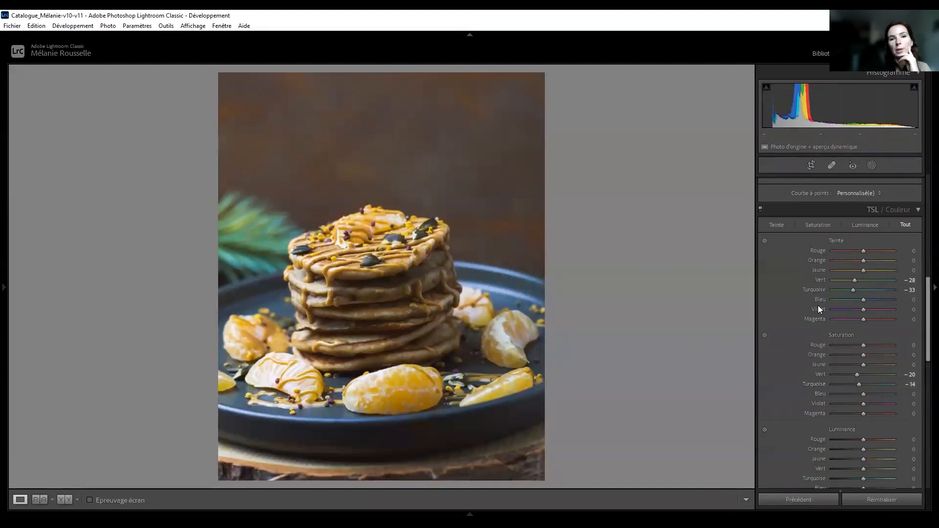
{"action": "scroll", "coordinate": [853, 374], "scroll_direction": "down", "scroll_amount": 4}
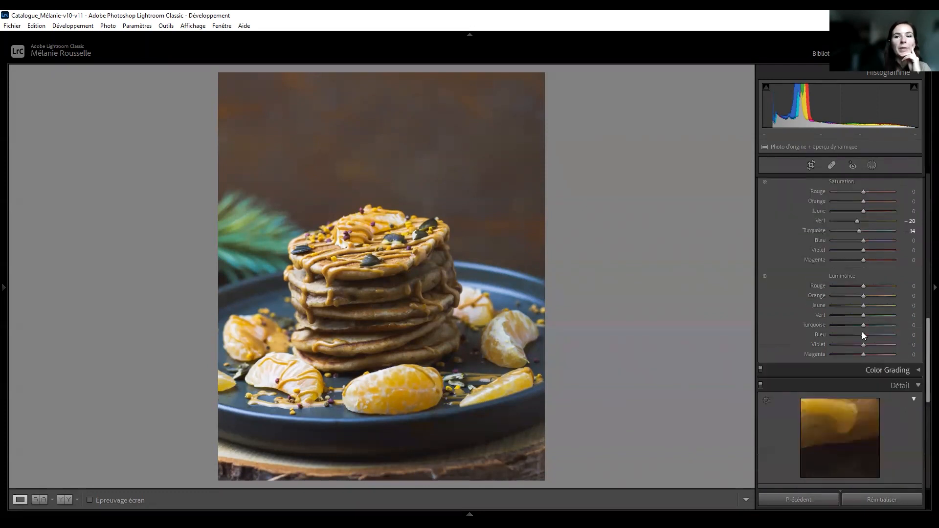
{"action": "mouse_move", "coordinate": [864, 316]}
{"action": "left_mouse_down"}
{"action": "mouse_move", "coordinate": [855, 311]}
{"action": "mouse_move", "coordinate": [854, 325]}
{"action": "mouse_move", "coordinate": [894, 316]}
{"action": "mouse_move", "coordinate": [851, 310]}
{"action": "left_mouse_up"}
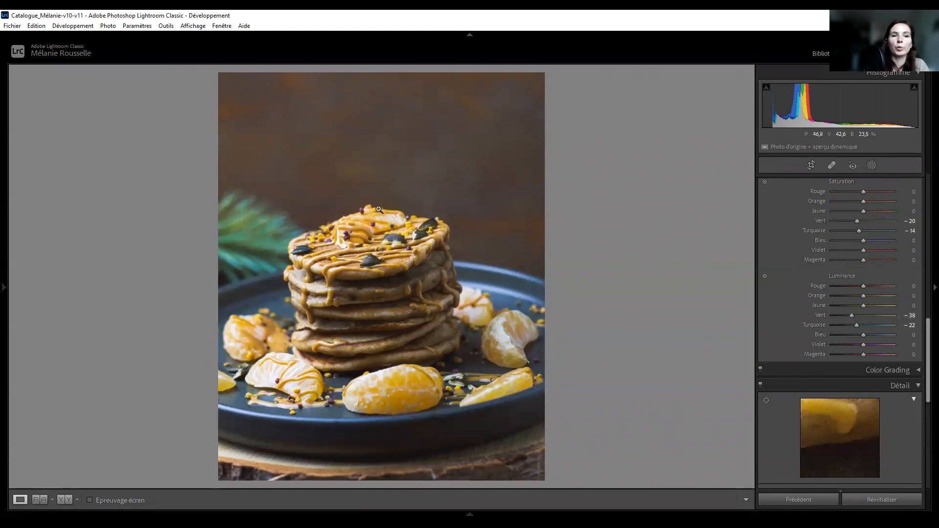
{"action": "mouse_move", "coordinate": [856, 220]}
{"action": "left_mouse_down"}
{"action": "mouse_move", "coordinate": [832, 218]}
{"action": "mouse_move", "coordinate": [850, 219]}
{"action": "mouse_move", "coordinate": [844, 230]}
{"action": "mouse_move", "coordinate": [852, 221]}
{"action": "mouse_move", "coordinate": [857, 232]}
{"action": "left_mouse_up"}
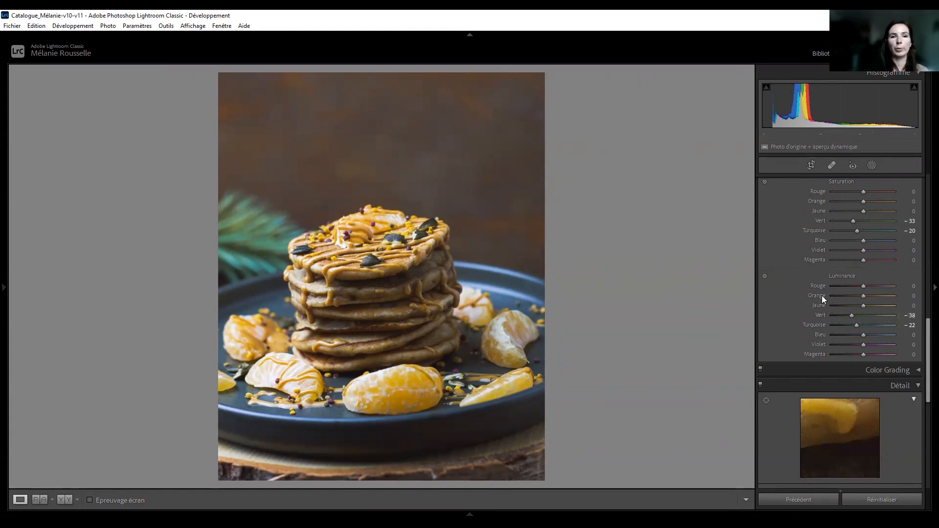
Adjust the clementine colours: set orange to hue -2, saturation -3, luminance +5 and yellow to hue -6, saturation -15, luminance +7
{"action": "scroll", "coordinate": [832, 284], "scroll_direction": "up", "scroll_amount": 5}
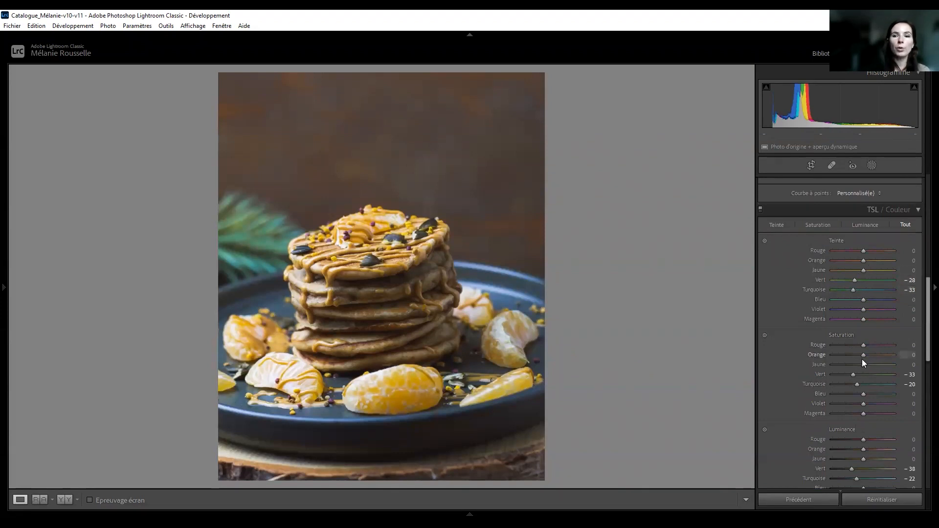
{"action": "left_click", "coordinate": [765, 241]}
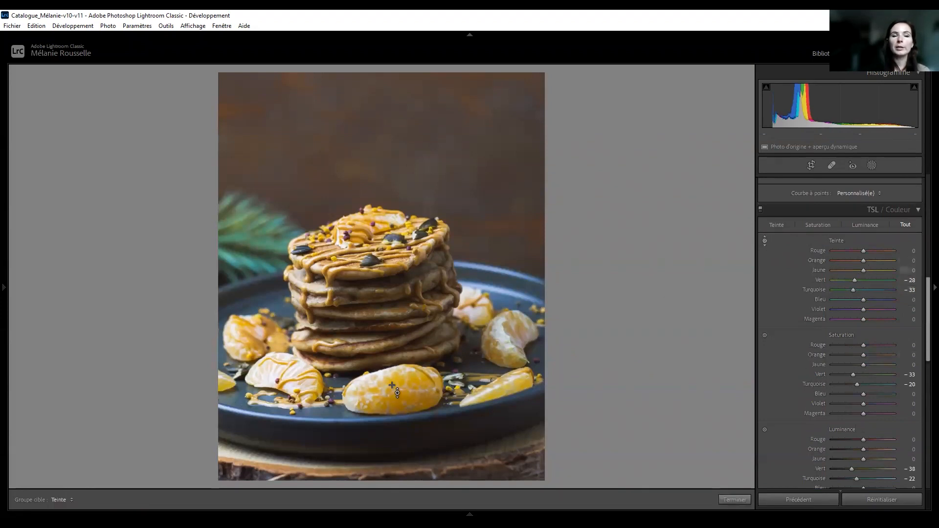
{"action": "left_click_drag", "start_coordinate": [404, 386], "coordinate": [405, 383]}
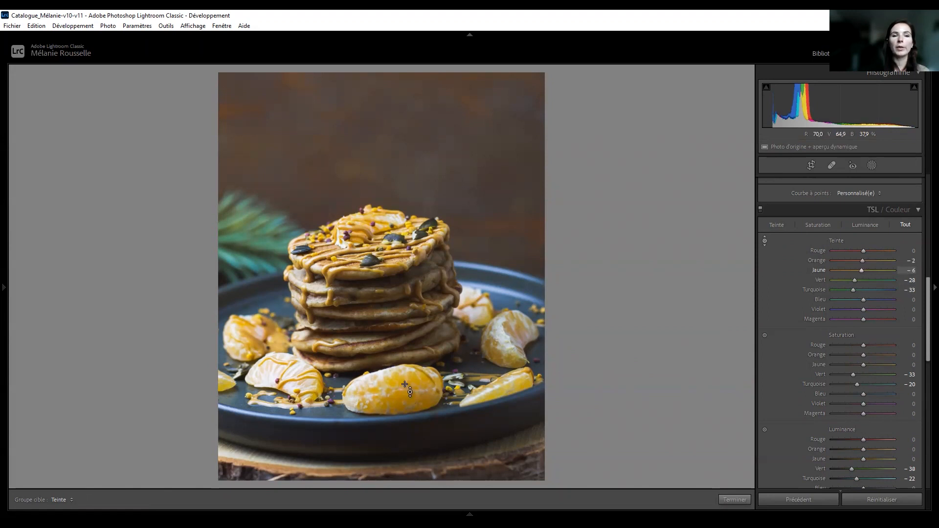
{"action": "left_click", "coordinate": [765, 334]}
{"action": "left_click_drag", "start_coordinate": [408, 377], "coordinate": [408, 381]}
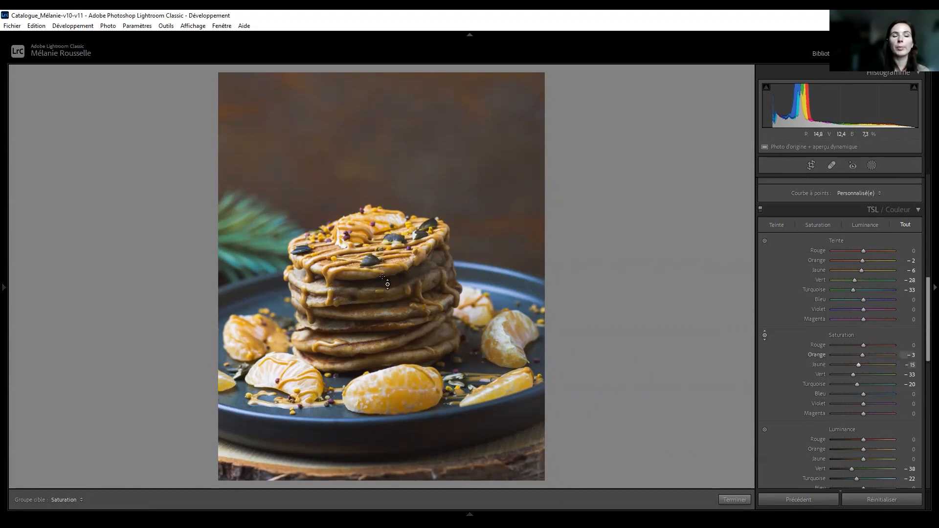
{"action": "scroll", "coordinate": [867, 317], "scroll_direction": "down", "scroll_amount": 2}
{"action": "left_click", "coordinate": [764, 352]}
{"action": "left_click_drag", "start_coordinate": [396, 401], "coordinate": [396, 399]}
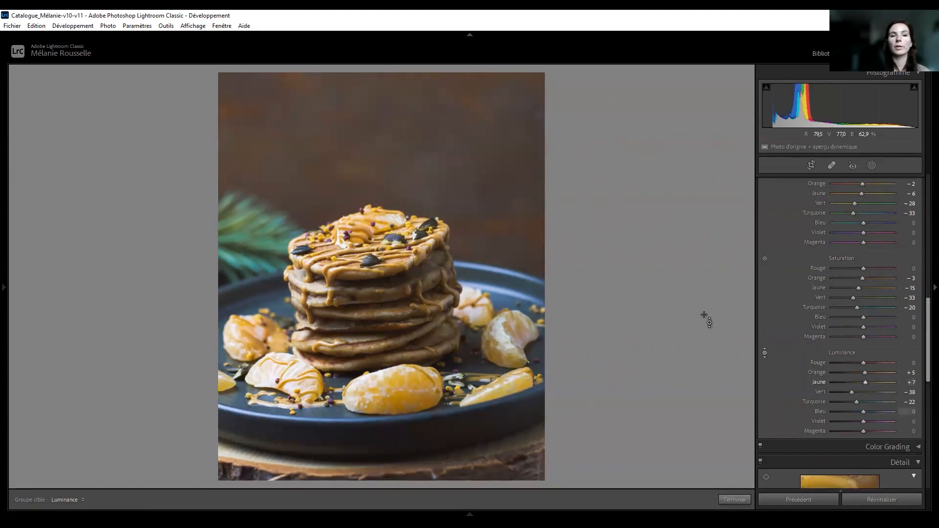
Add a post-crop vignette with amount -14 and midpoint 45
{"action": "scroll", "coordinate": [844, 334], "scroll_direction": "down", "scroll_amount": 5}
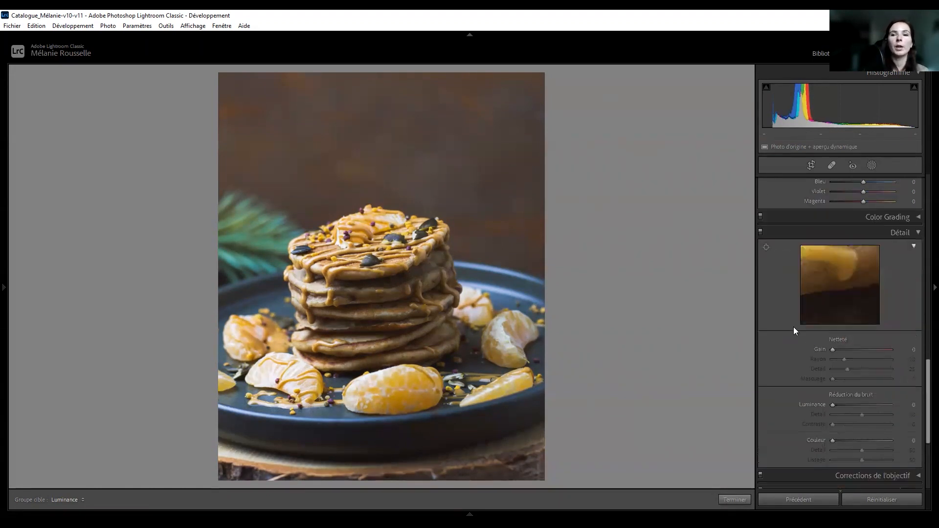
{"action": "scroll", "coordinate": [894, 342], "scroll_direction": "down", "scroll_amount": 5}
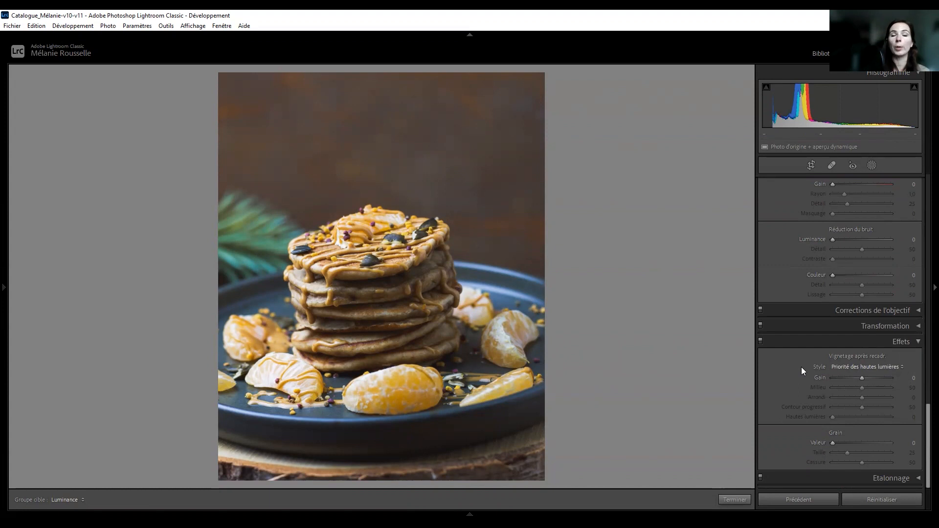
{"action": "left_click_drag", "start_coordinate": [864, 378], "coordinate": [861, 389]}
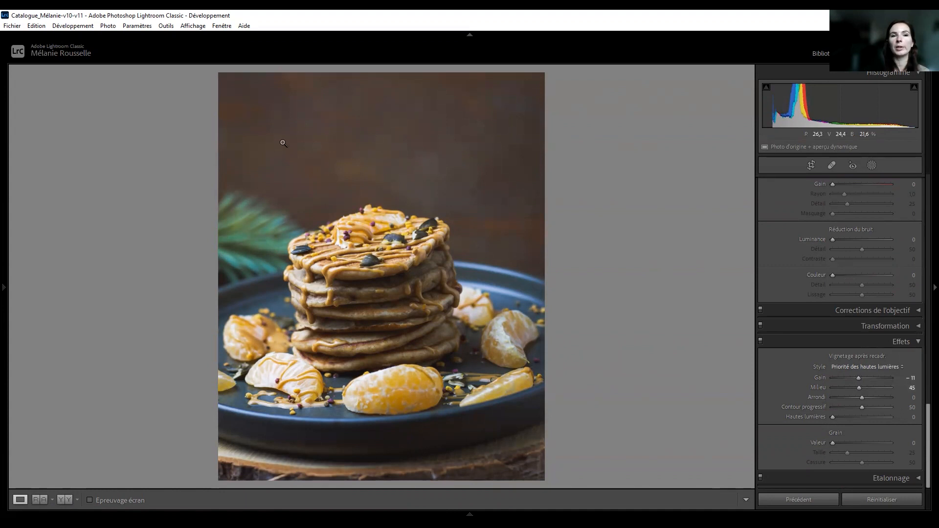
{"action": "left_click_drag", "start_coordinate": [857, 377], "coordinate": [856, 377]}
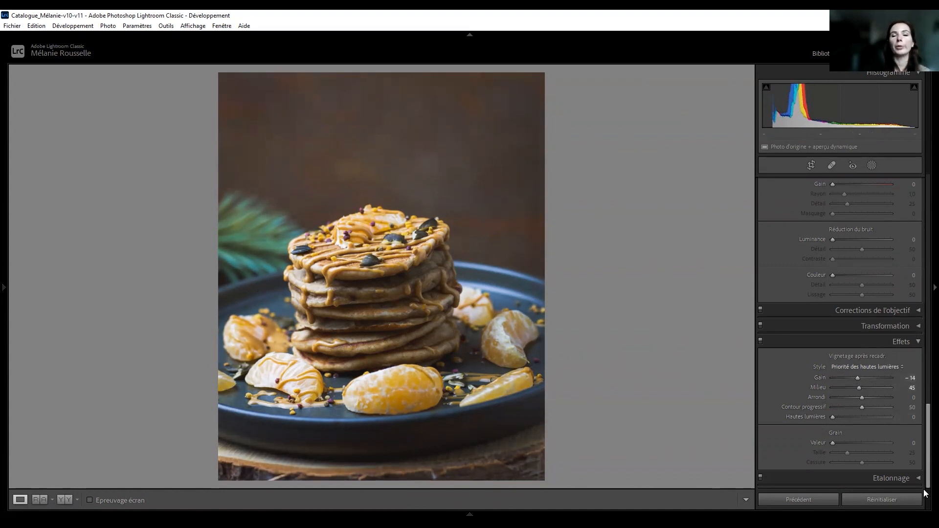
Tighten the pancake photo's 4 x 5 crop slightly and reposition the image within the frame
{"action": "left_click_drag", "start_coordinate": [926, 474], "coordinate": [924, 141]}
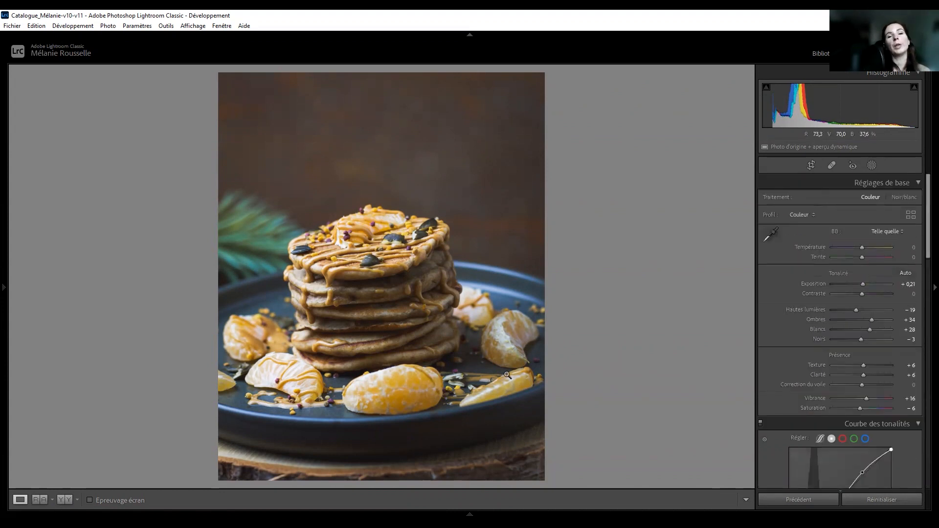
{"action": "left_click", "coordinate": [811, 165]}
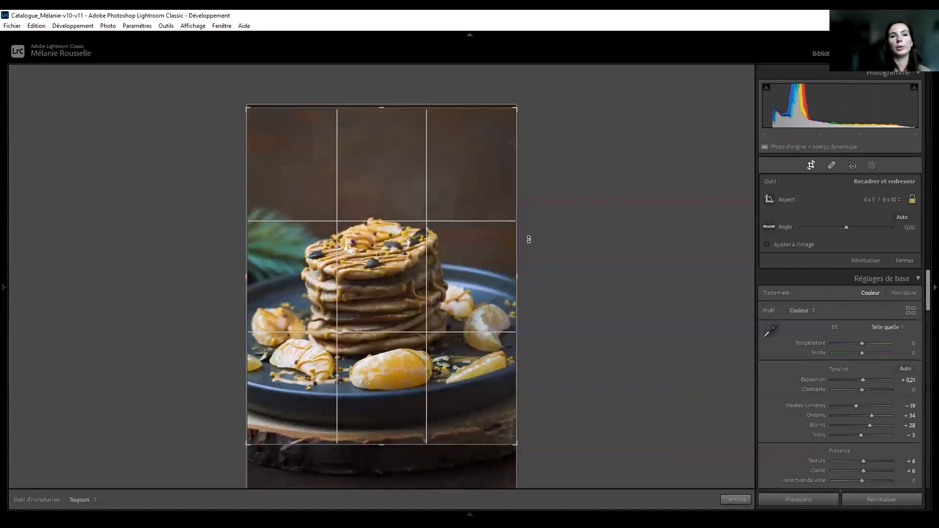
{"action": "left_click_drag", "start_coordinate": [516, 104], "coordinate": [511, 114]}
{"action": "left_click_drag", "start_coordinate": [469, 177], "coordinate": [470, 190]}
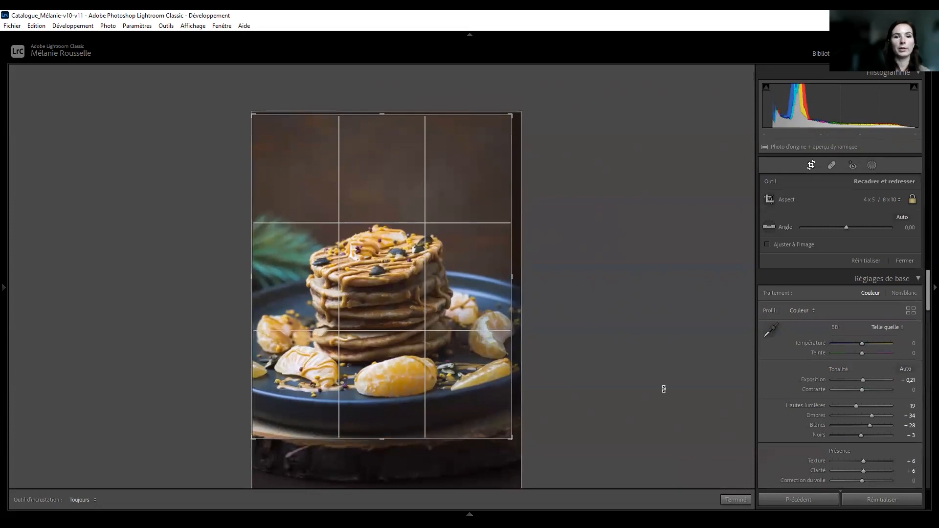
{"action": "left_click", "coordinate": [735, 500]}
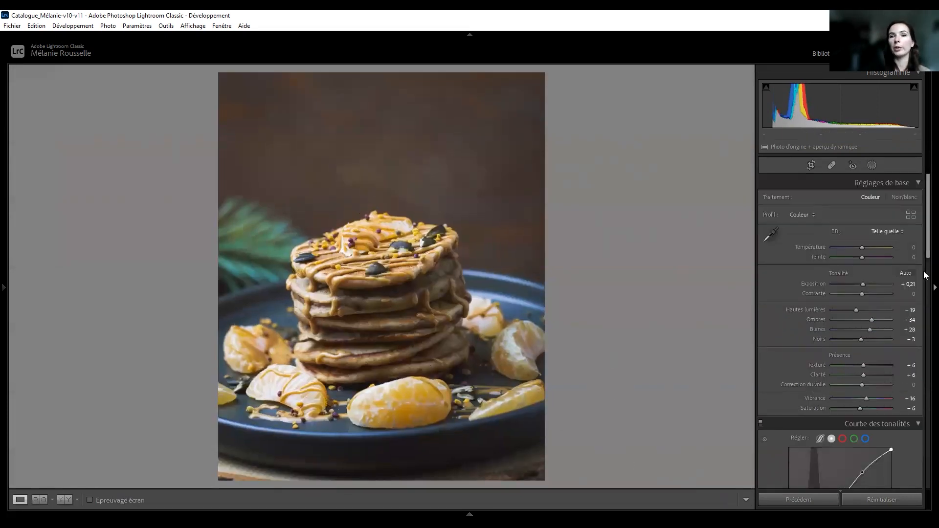
Brighten the pancake stack with a radial gradient mask: feather 31, exposure 0.41 and shadows 12
{"action": "left_click", "coordinate": [873, 166]}
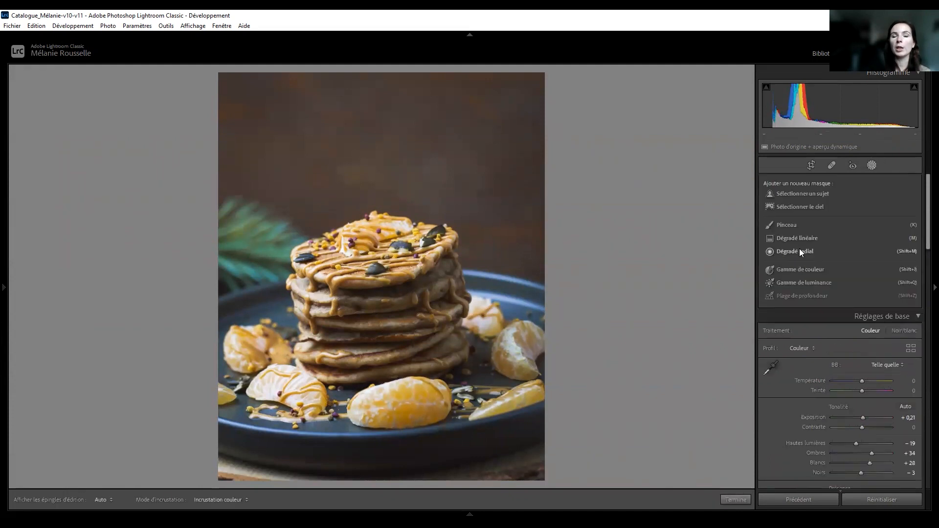
{"action": "left_click", "coordinate": [799, 249]}
{"action": "left_click_drag", "start_coordinate": [363, 313], "coordinate": [410, 317]}
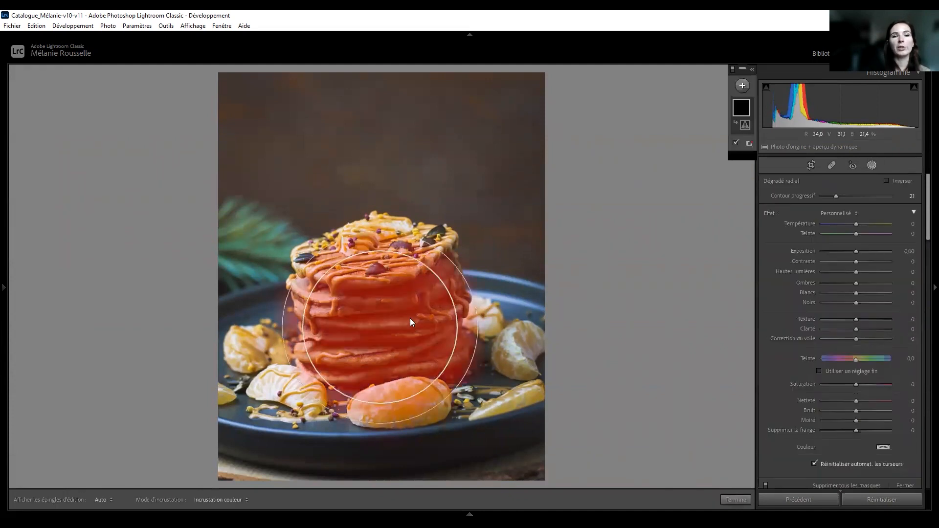
{"action": "left_click_drag", "start_coordinate": [856, 251], "coordinate": [861, 251]}
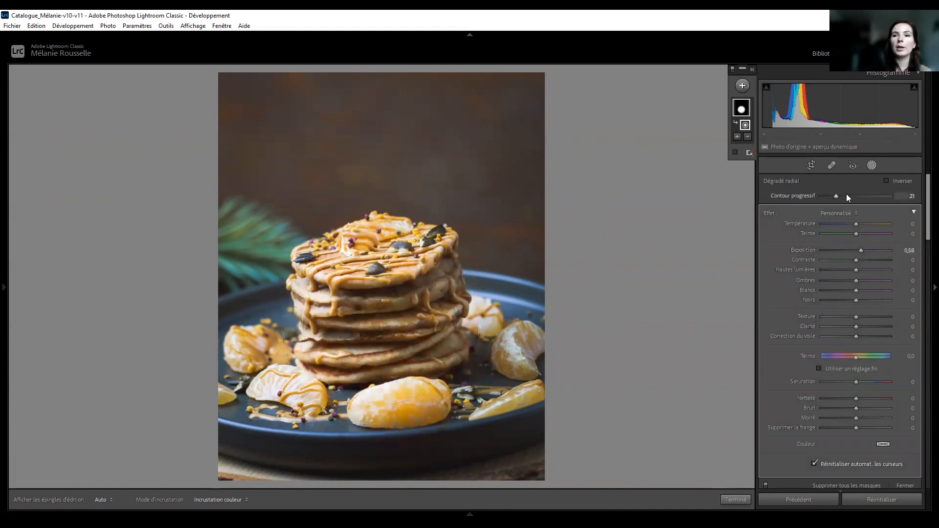
{"action": "left_click_drag", "start_coordinate": [842, 195], "coordinate": [843, 196]}
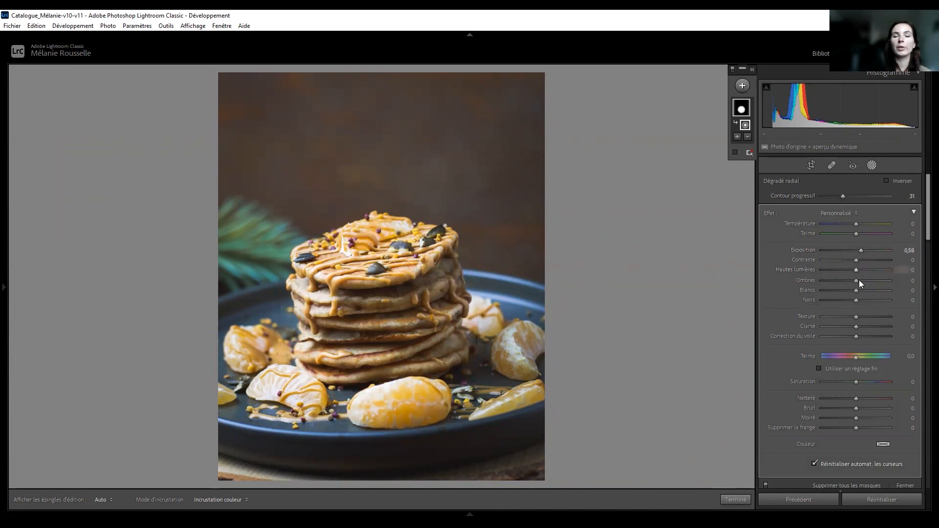
{"action": "left_click_drag", "start_coordinate": [861, 252], "coordinate": [858, 281]}
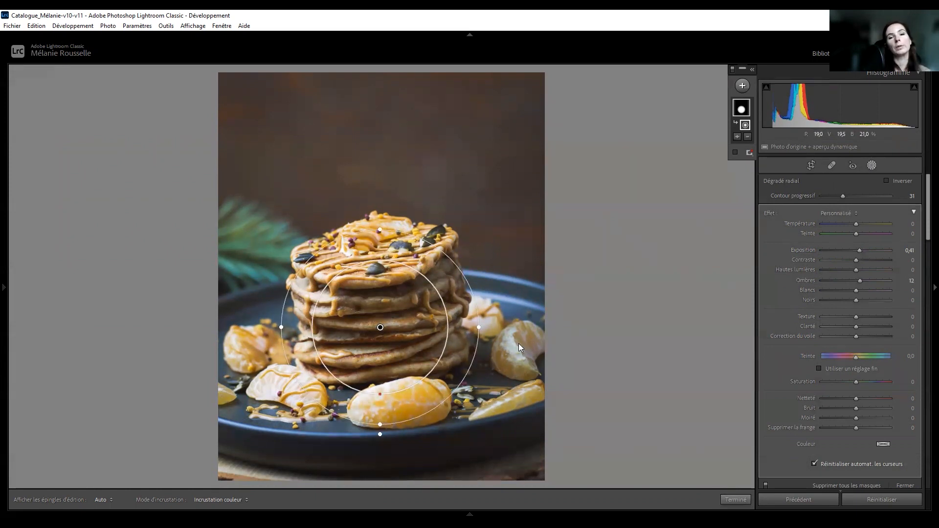
{"action": "left_click_drag", "start_coordinate": [479, 327], "coordinate": [475, 326]}
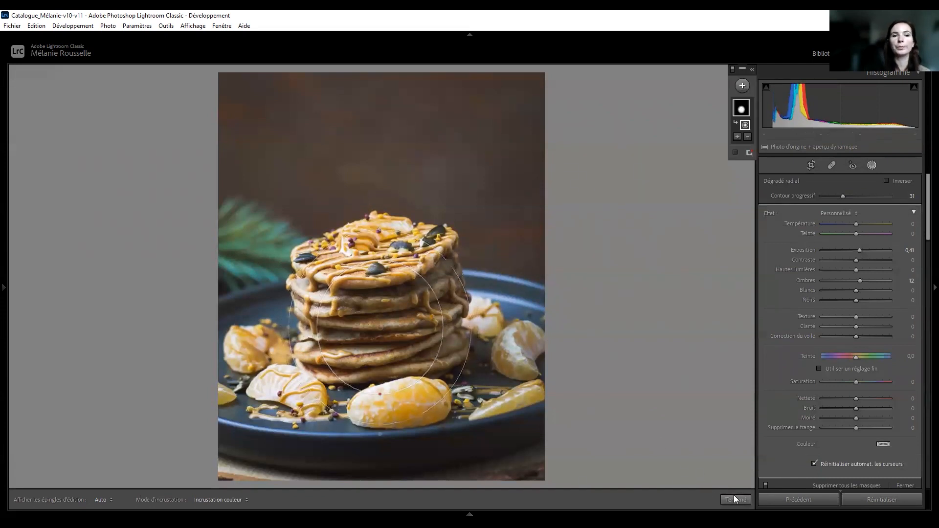
{"action": "left_click", "coordinate": [734, 498]}
Darken the clementine beside the stack's left side with a brush mask: exposure -0.23 and highlights -9
{"action": "left_click", "coordinate": [871, 165]}
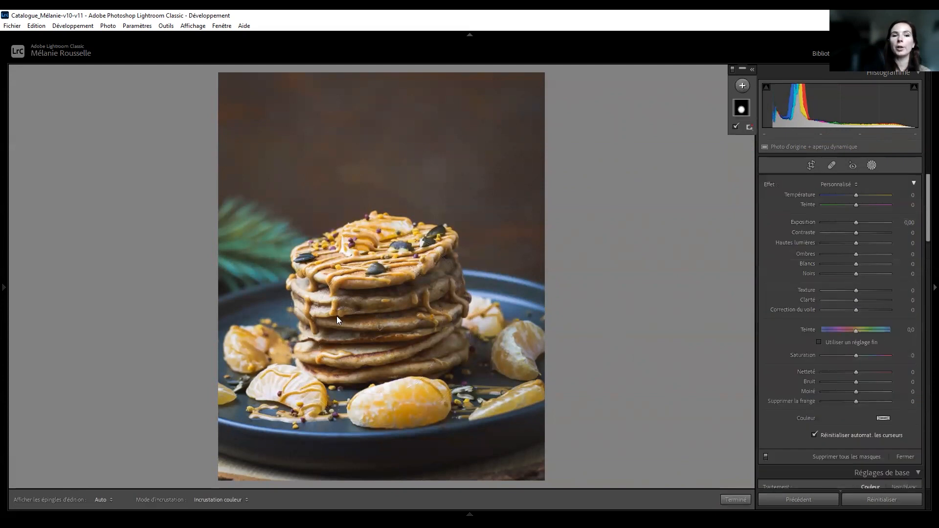
{"action": "key", "text": "k"}
{"action": "left_click_drag", "start_coordinate": [857, 296], "coordinate": [853, 296]}
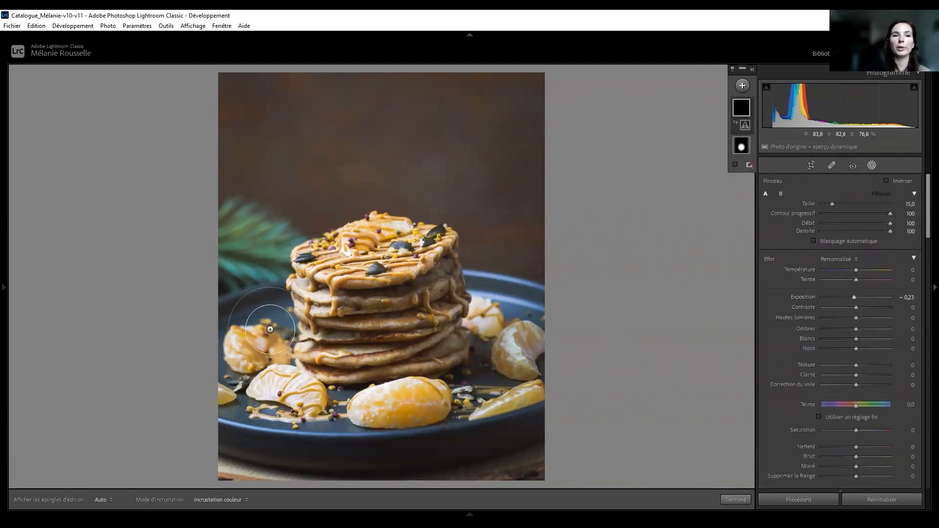
{"action": "key", "text": "h"}
{"action": "key", "text": "h"}
{"action": "left_click_drag", "start_coordinate": [856, 318], "coordinate": [855, 317]}
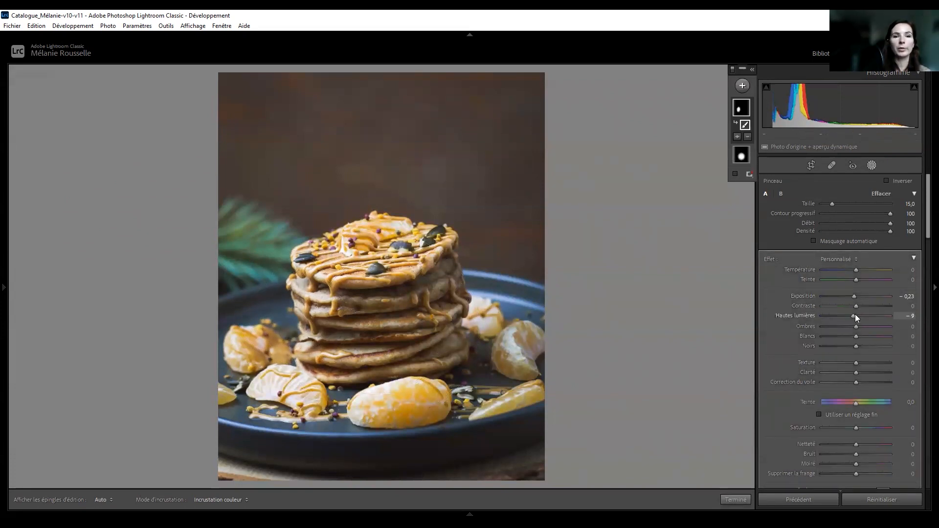
{"action": "left_click", "coordinate": [740, 501]}
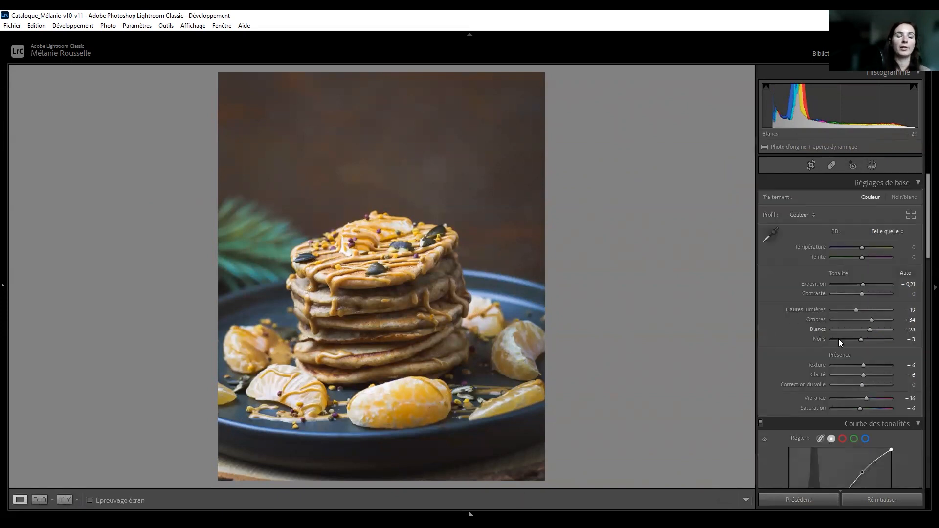
Raise the pancake photo's vibrance to +21, checking the front clementine up close
{"action": "scroll", "coordinate": [838, 338], "scroll_direction": "down", "scroll_amount": 3}
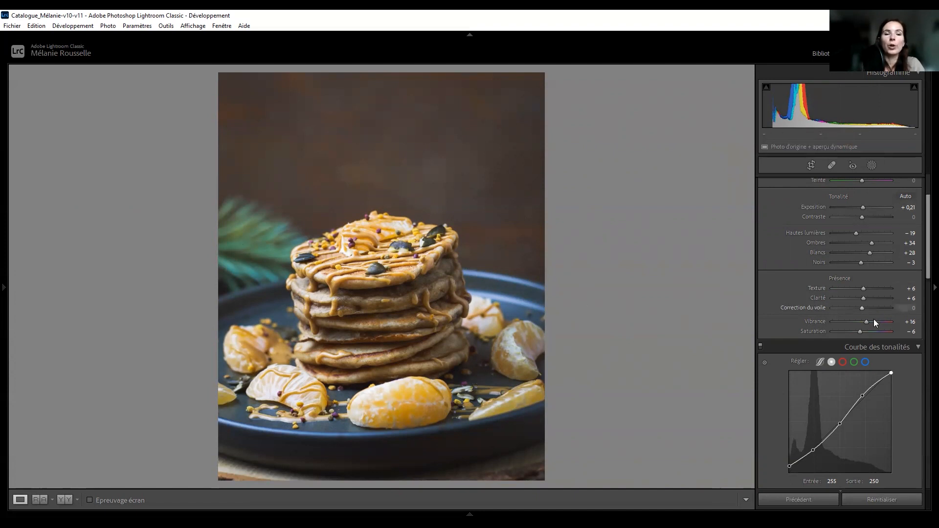
{"action": "left_click_drag", "start_coordinate": [867, 320], "coordinate": [867, 320]}
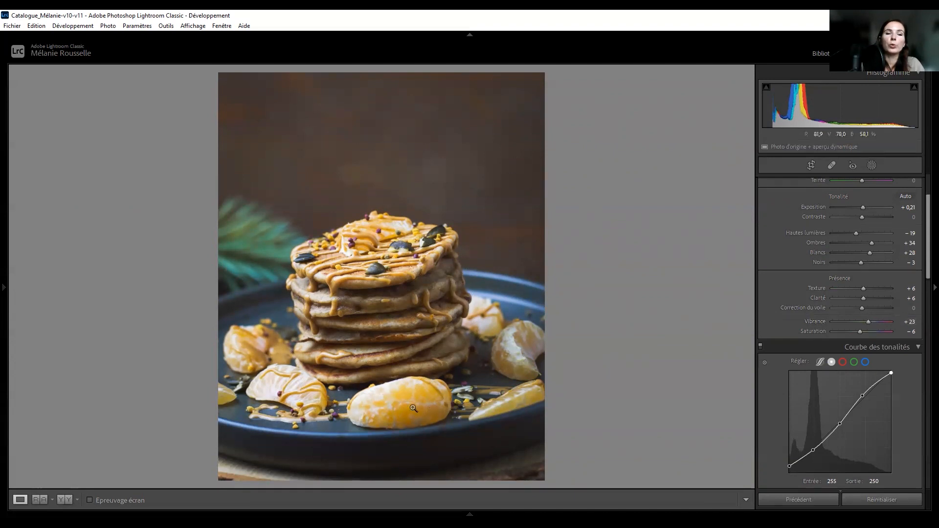
{"action": "left_click", "coordinate": [403, 397]}
{"action": "left_click", "coordinate": [404, 394]}
{"action": "left_click", "coordinate": [389, 406]}
{"action": "left_click", "coordinate": [434, 391]}
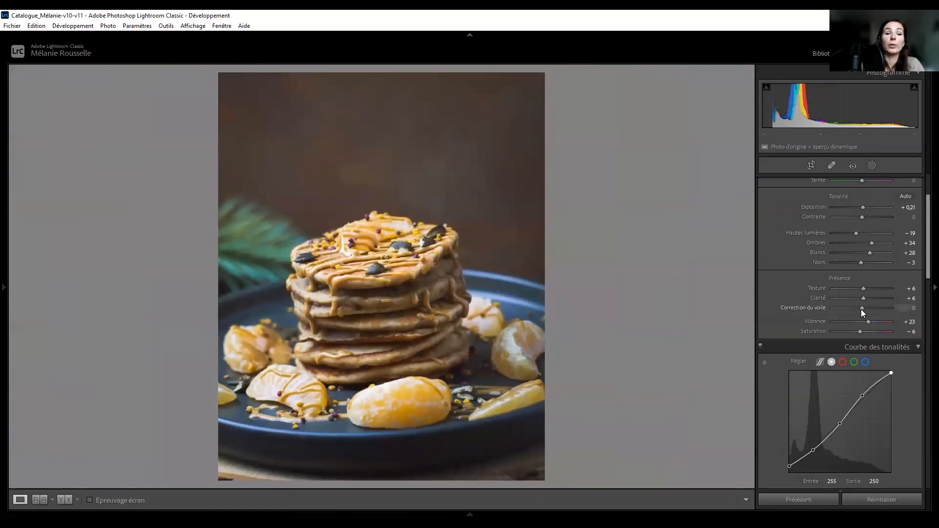
{"action": "left_click_drag", "start_coordinate": [867, 321], "coordinate": [867, 320]}
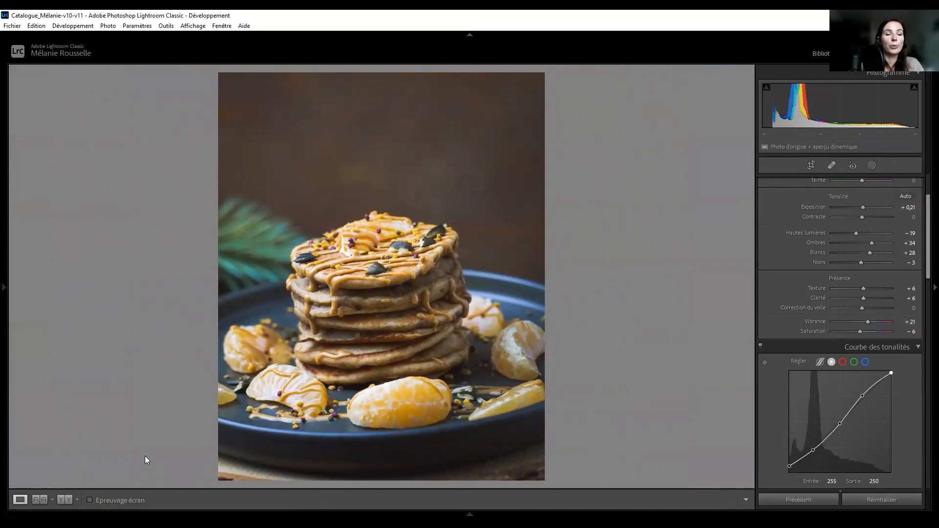
Compare the edit side by side with the reference pancake photo, trying temperature +3 and resetting it to 0
{"action": "mouse_move", "coordinate": [470, 503]}
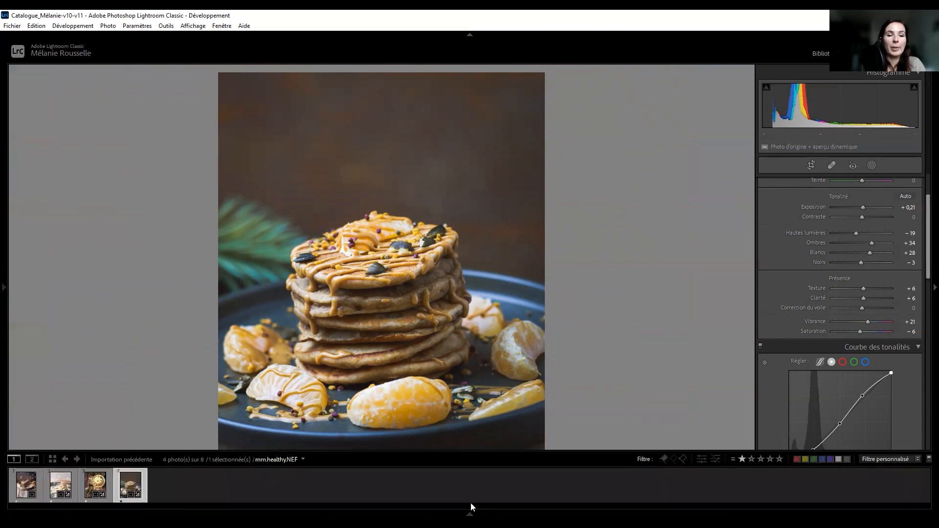
{"action": "key", "text": "shift+r"}
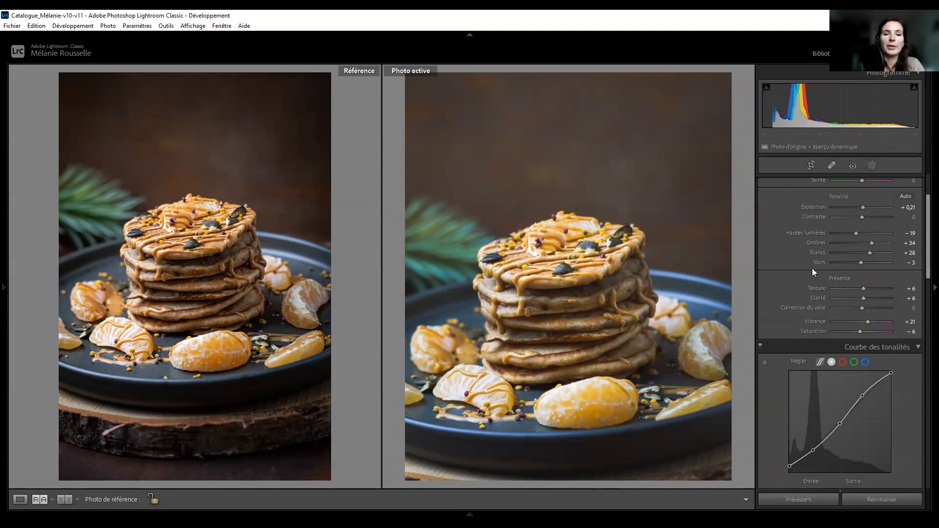
{"action": "scroll", "coordinate": [811, 268], "scroll_direction": "down", "scroll_amount": 5}
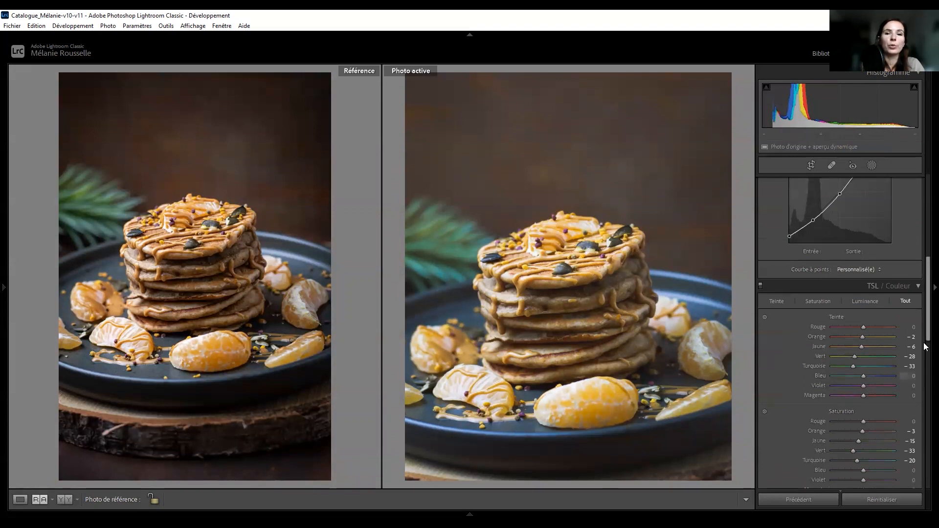
{"action": "scroll", "coordinate": [923, 291], "scroll_direction": "up", "scroll_amount": 5}
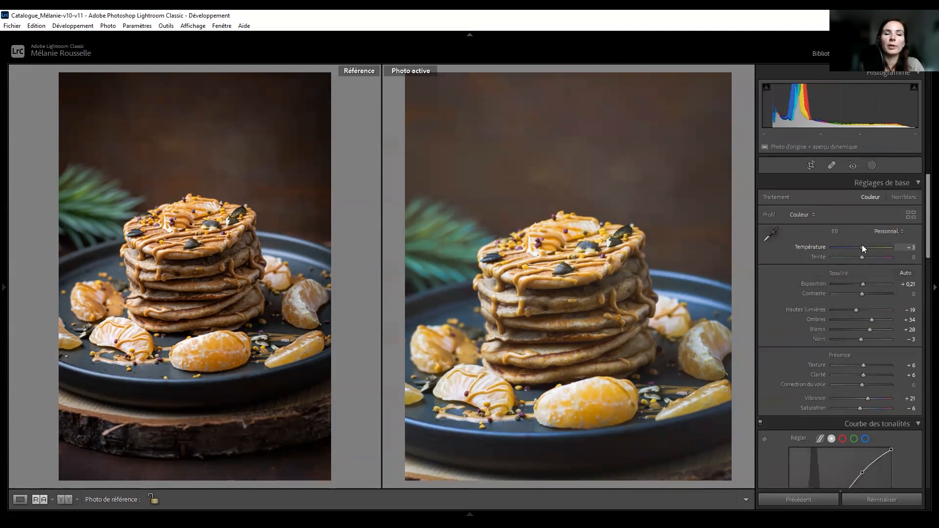
{"action": "double_click", "coordinate": [862, 246]}
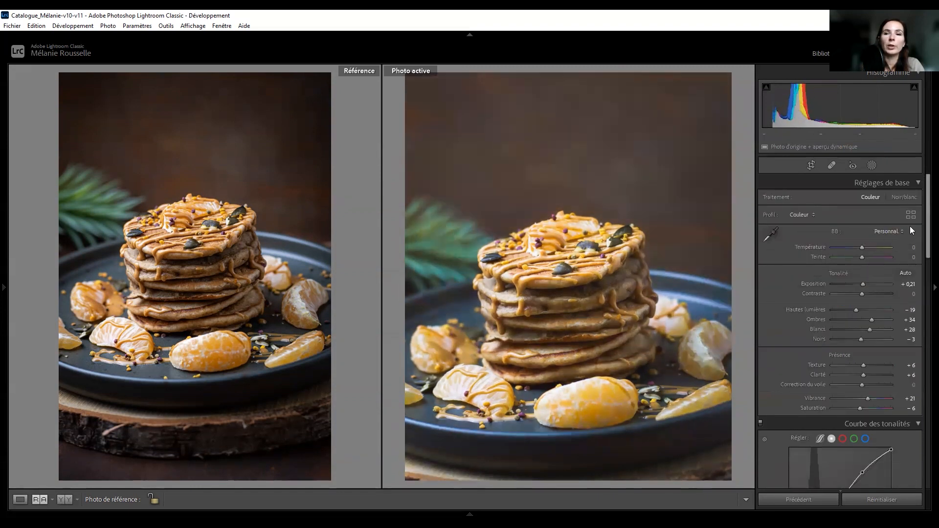
Neutralise the plate's blue tint with blue saturation -44 and lower the blacks slightly
{"action": "scroll", "coordinate": [917, 296], "scroll_direction": "down", "scroll_amount": 6}
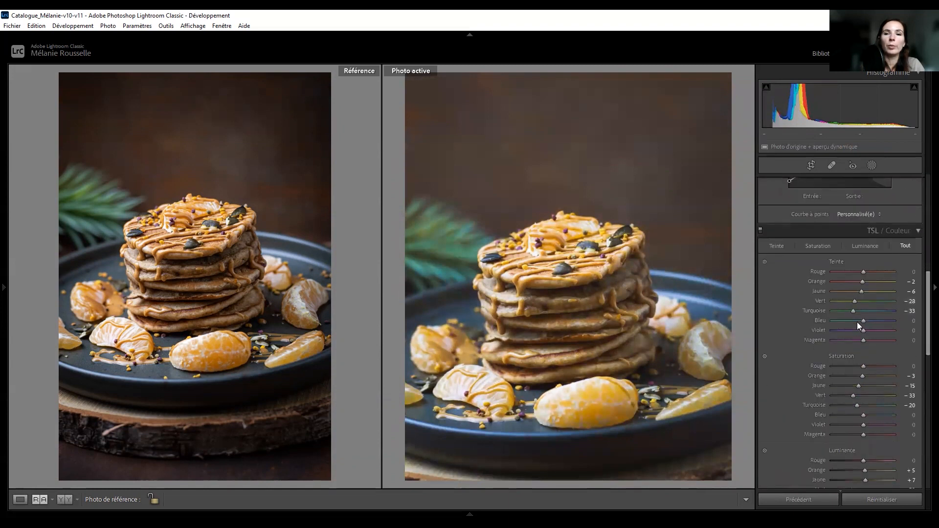
{"action": "mouse_move", "coordinate": [860, 414]}
{"action": "left_mouse_down"}
{"action": "mouse_move", "coordinate": [831, 415]}
{"action": "mouse_move", "coordinate": [849, 414]}
{"action": "left_mouse_up"}
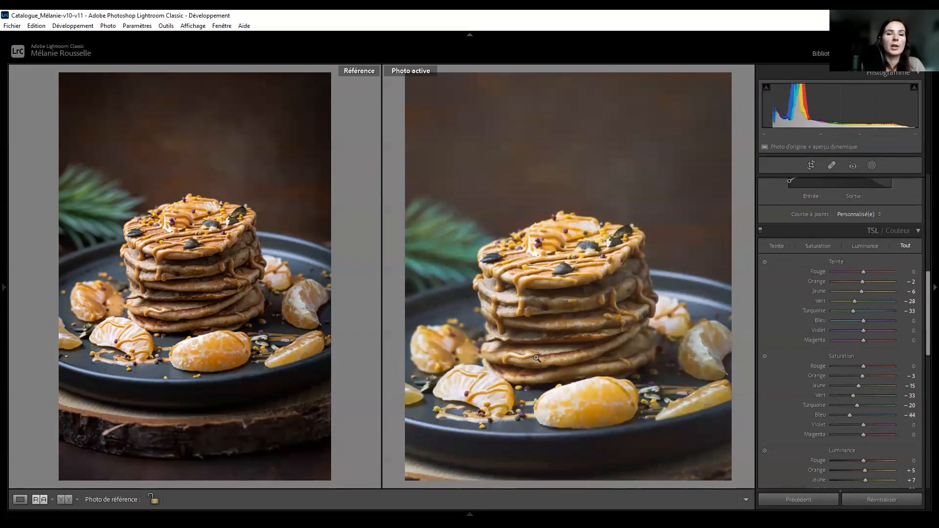
{"action": "scroll", "coordinate": [926, 295], "scroll_direction": "up", "scroll_amount": 5}
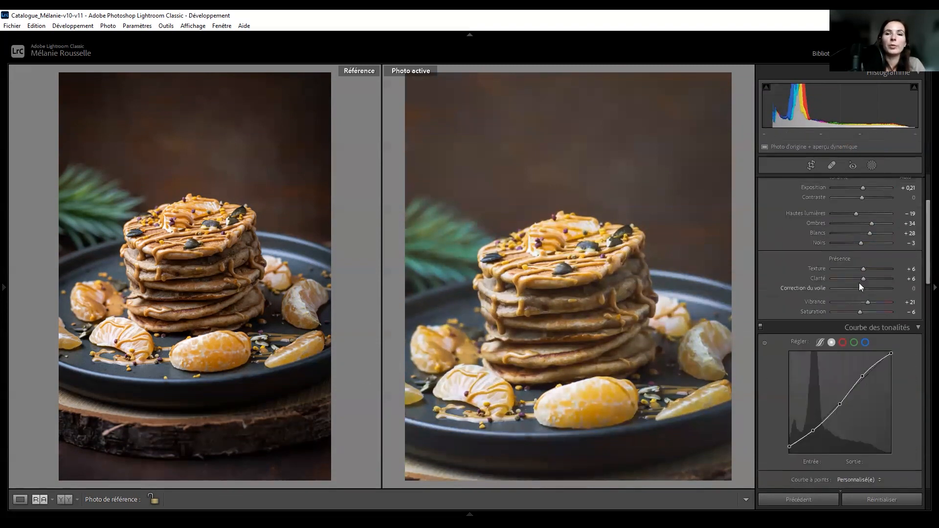
{"action": "left_click_drag", "start_coordinate": [856, 242], "coordinate": [853, 242]}
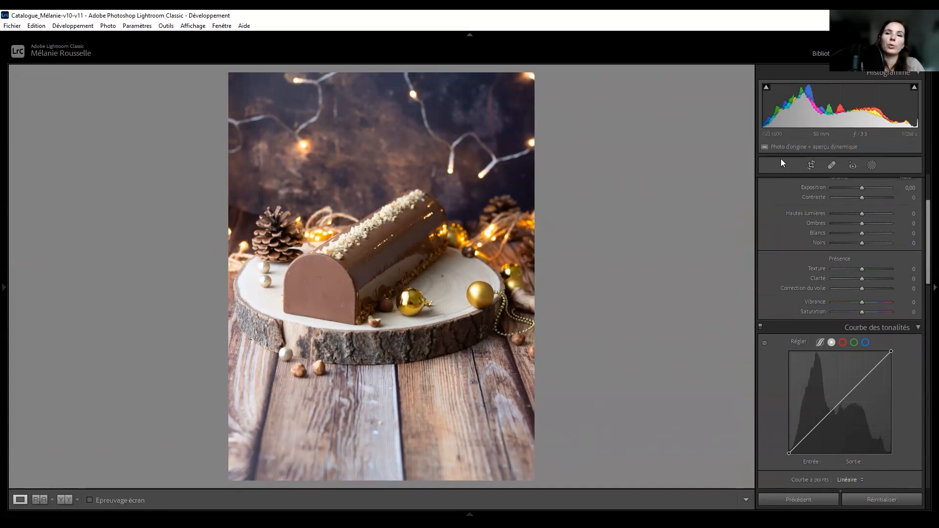
Crop the chocolate log photo to the 4 x 5 / 8 x 10 ratio, tightened and repositioned around the wooden slice
{"action": "left_click", "coordinate": [812, 165]}
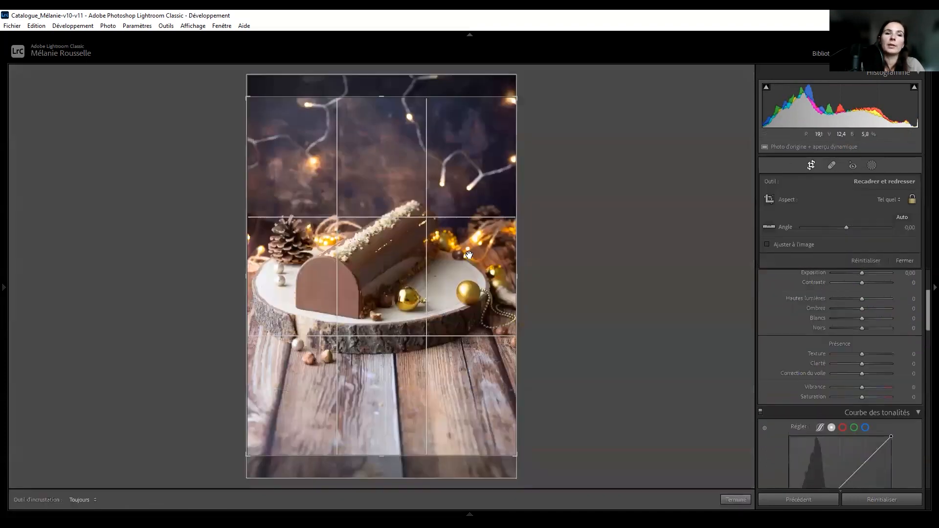
{"action": "left_click", "coordinate": [898, 200]}
{"action": "left_click", "coordinate": [813, 261]}
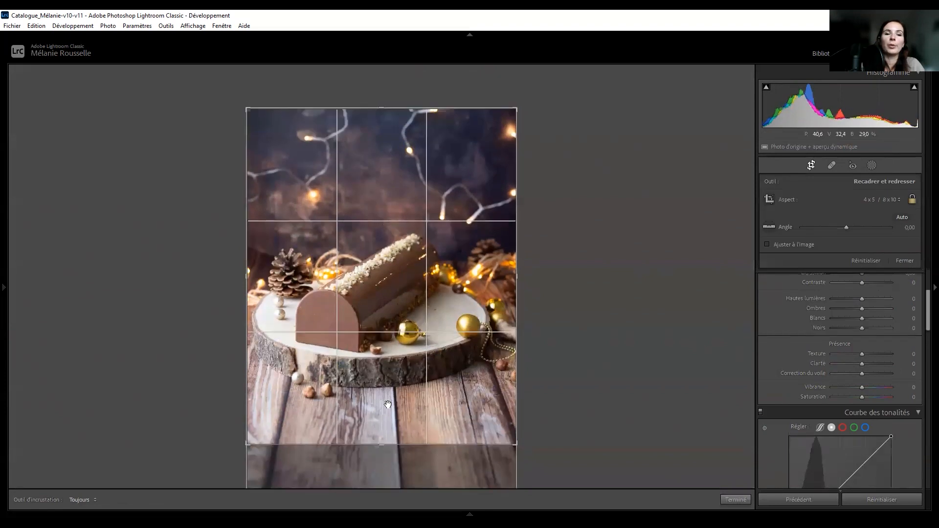
{"action": "left_click_drag", "start_coordinate": [375, 436], "coordinate": [356, 387]}
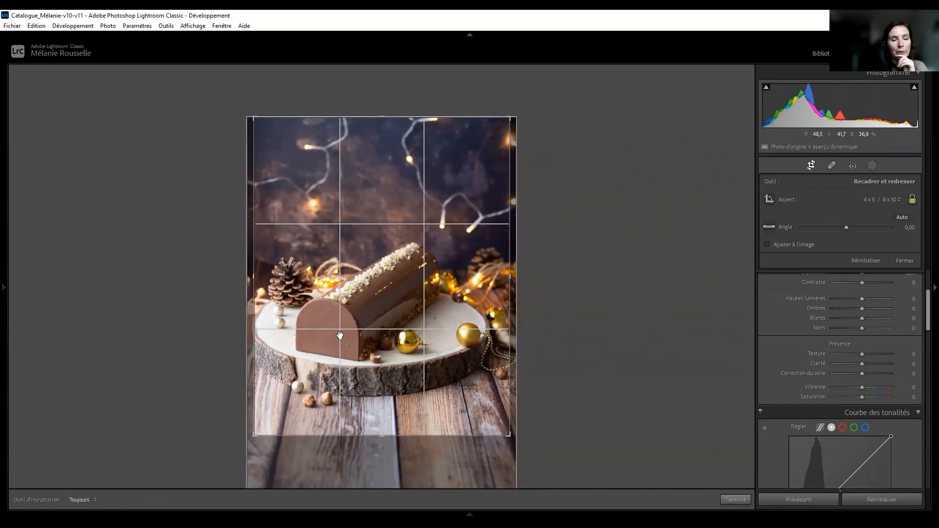
{"action": "mouse_move", "coordinate": [342, 332]}
{"action": "left_mouse_down"}
{"action": "mouse_move", "coordinate": [352, 319]}
{"action": "mouse_move", "coordinate": [346, 324]}
{"action": "left_mouse_up"}
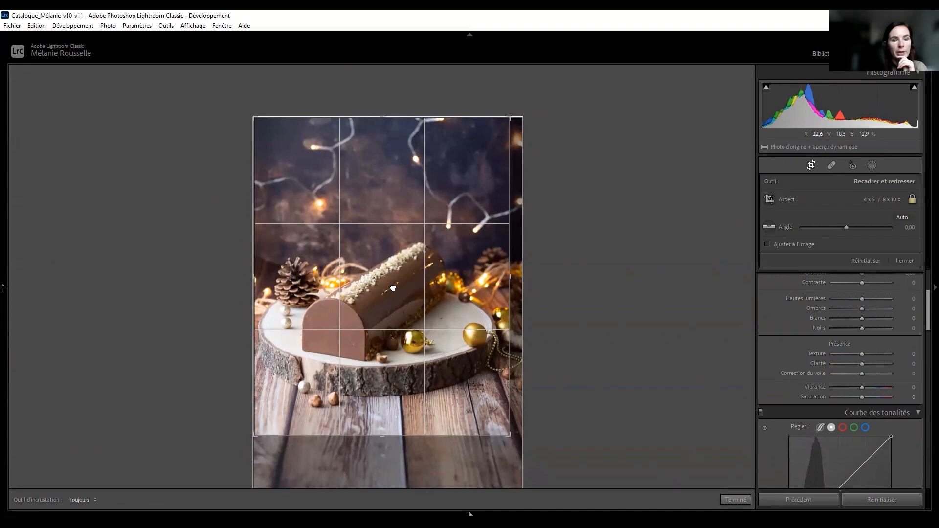
{"action": "left_click_drag", "start_coordinate": [392, 288], "coordinate": [392, 288]}
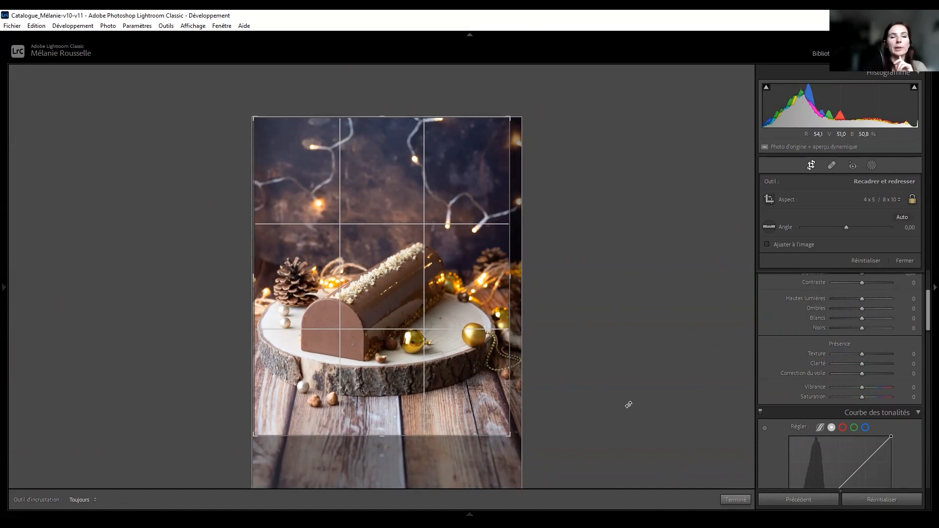
{"action": "left_click", "coordinate": [738, 499]}
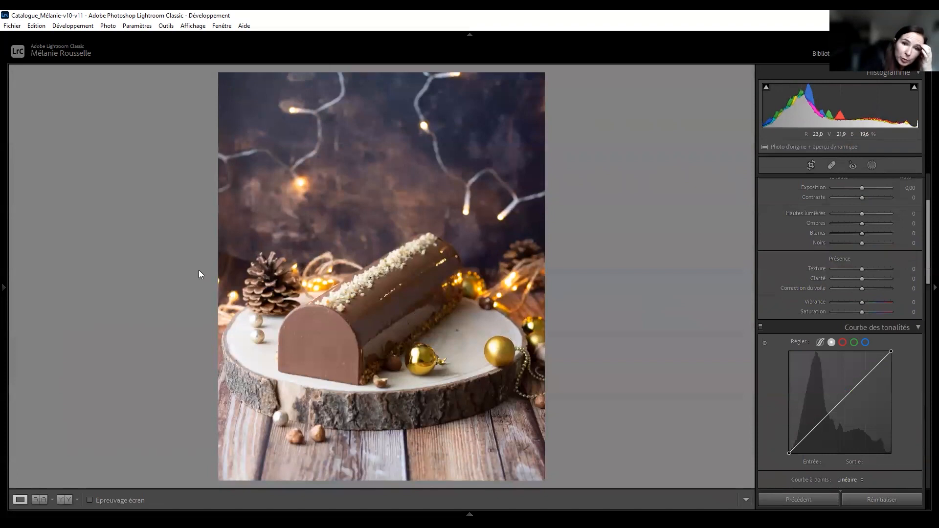
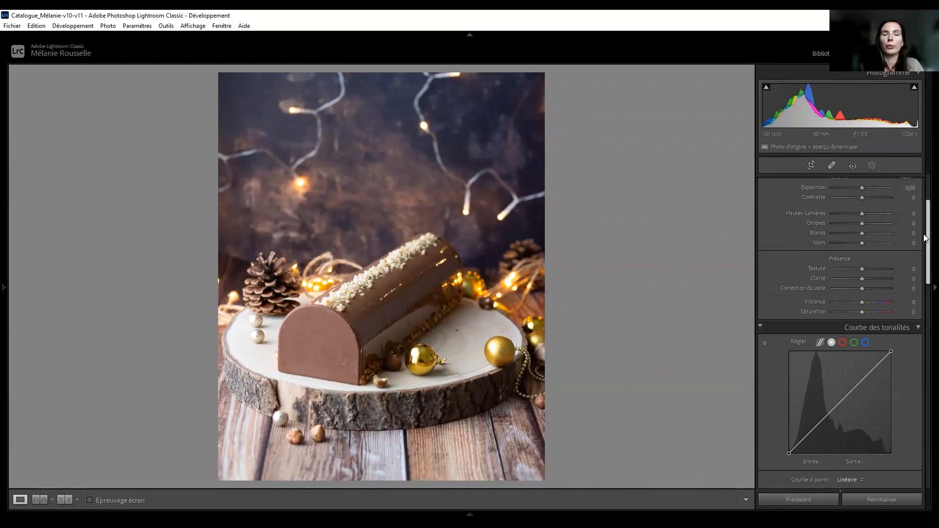
{"action": "scroll", "coordinate": [925, 238], "scroll_direction": "up", "scroll_amount": 2}
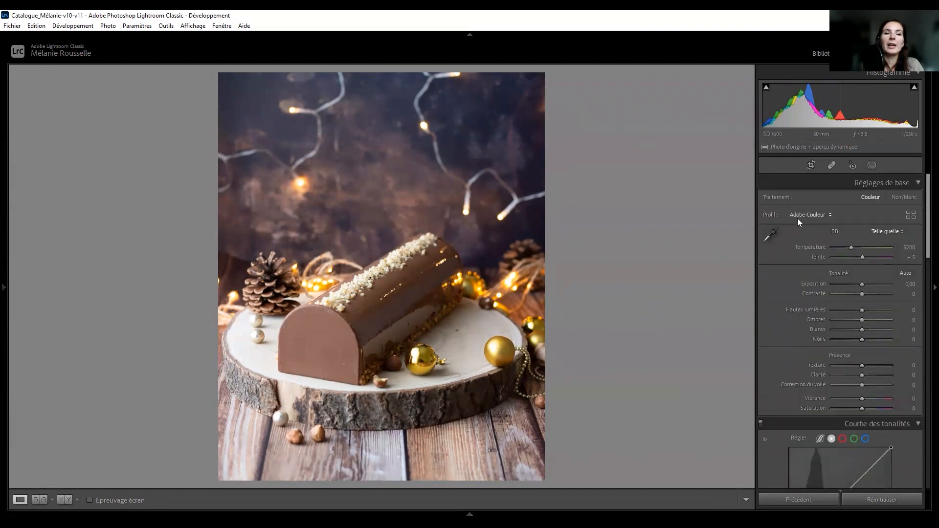
Warm the chocolate log photo's white balance slightly by setting the temperature to 5445
{"action": "left_click", "coordinate": [767, 230]}
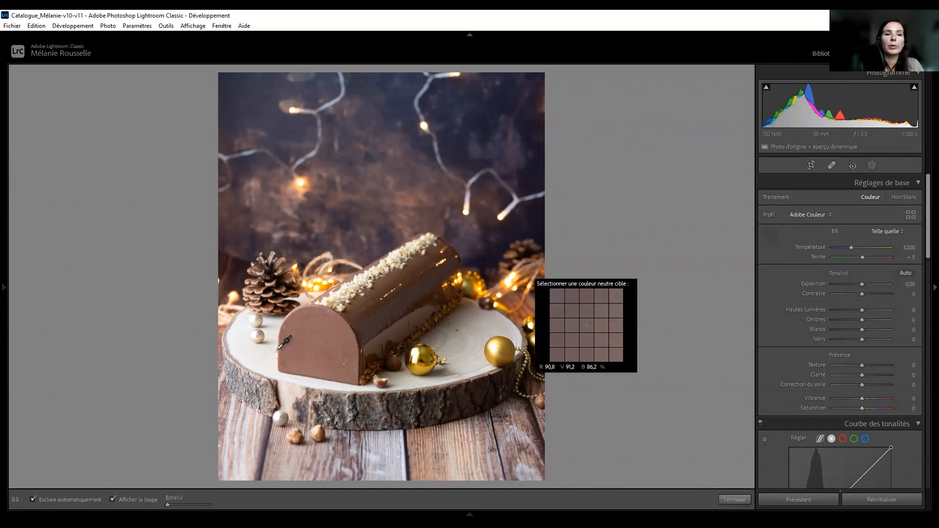
{"action": "left_click", "coordinate": [773, 233]}
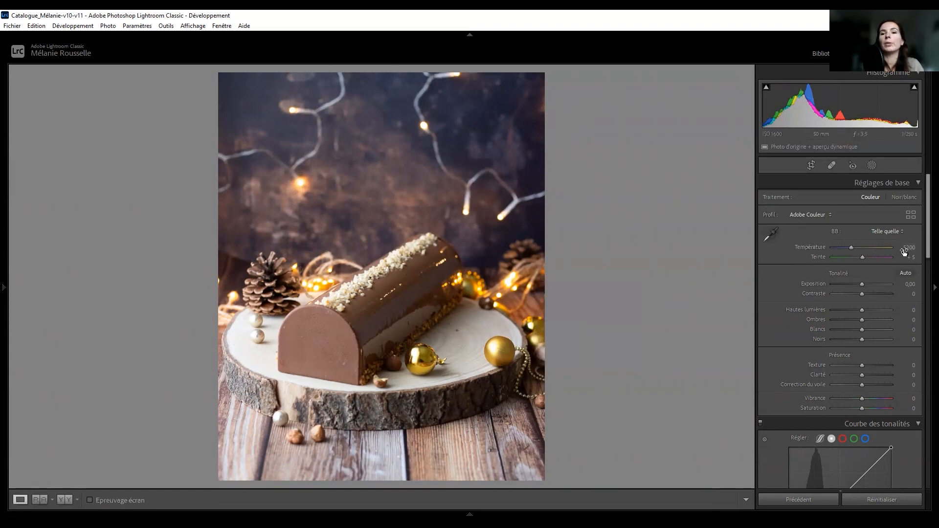
{"action": "left_click_drag", "start_coordinate": [851, 246], "coordinate": [850, 247]}
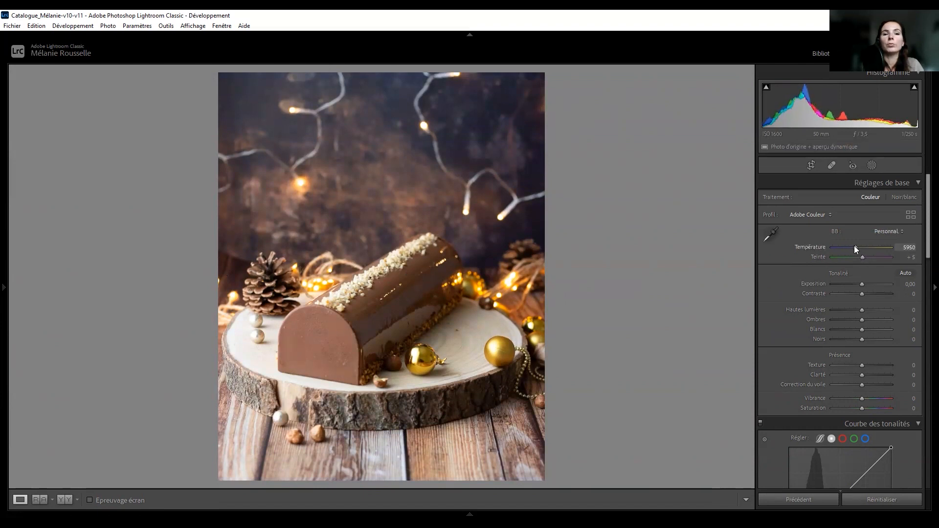
{"action": "left_click_drag", "start_coordinate": [850, 245], "coordinate": [852, 245]}
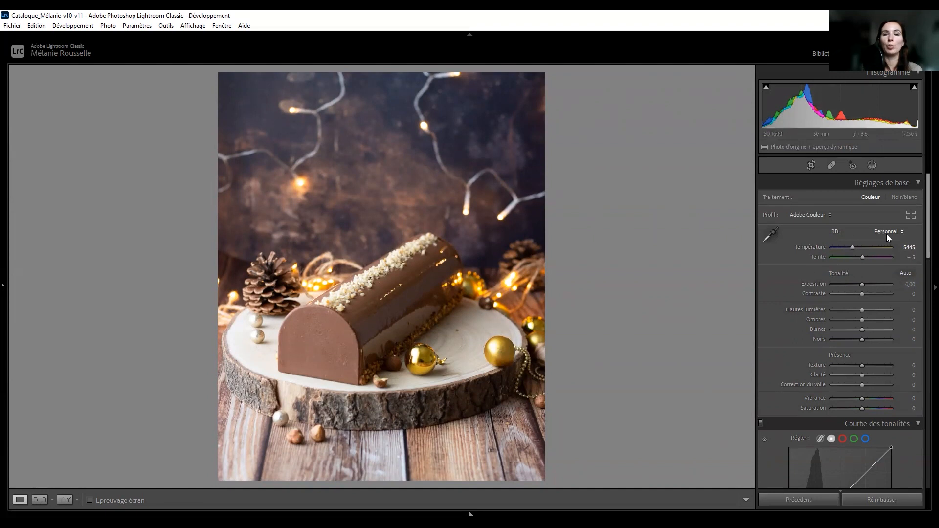
Set the exposure to -0.04 and the highlights to -51, checking the log's topping up close
{"action": "mouse_move", "coordinate": [863, 285]}
{"action": "left_mouse_down"}
{"action": "mouse_move", "coordinate": [853, 281]}
{"action": "mouse_move", "coordinate": [866, 278]}
{"action": "mouse_move", "coordinate": [862, 286]}
{"action": "left_mouse_up"}
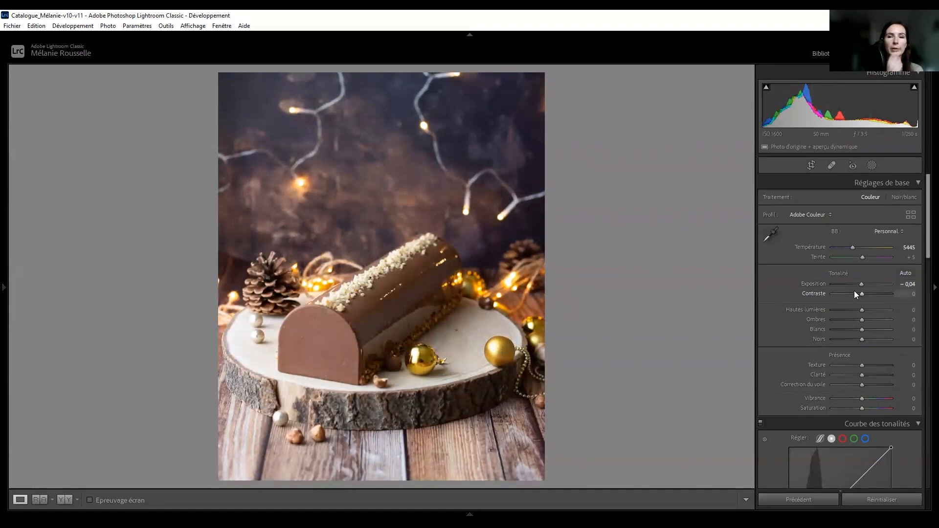
{"action": "left_click_drag", "start_coordinate": [853, 310], "coordinate": [844, 302]}
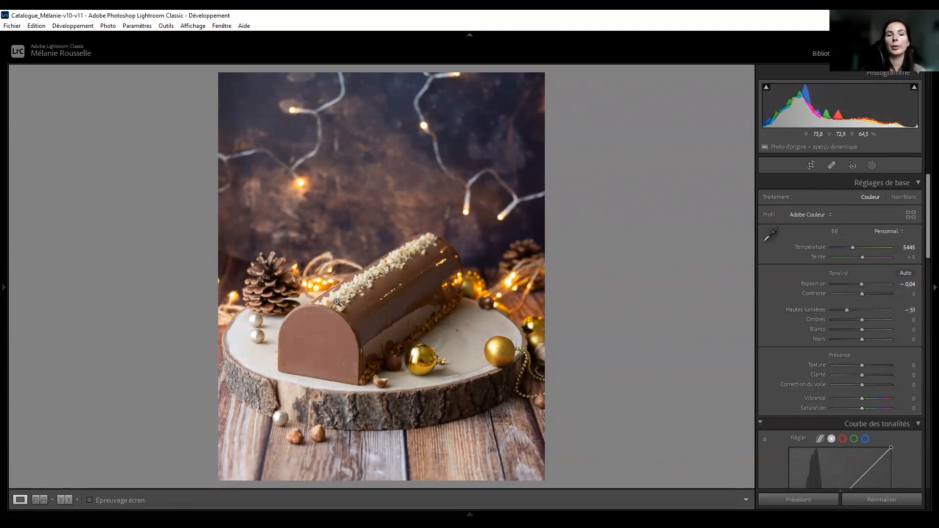
{"action": "left_click", "coordinate": [337, 303]}
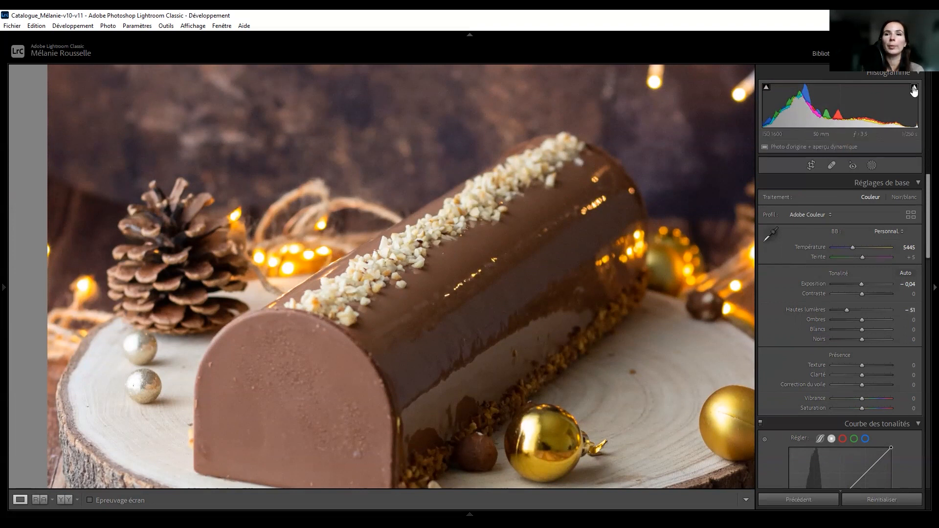
{"action": "key", "text": "z"}
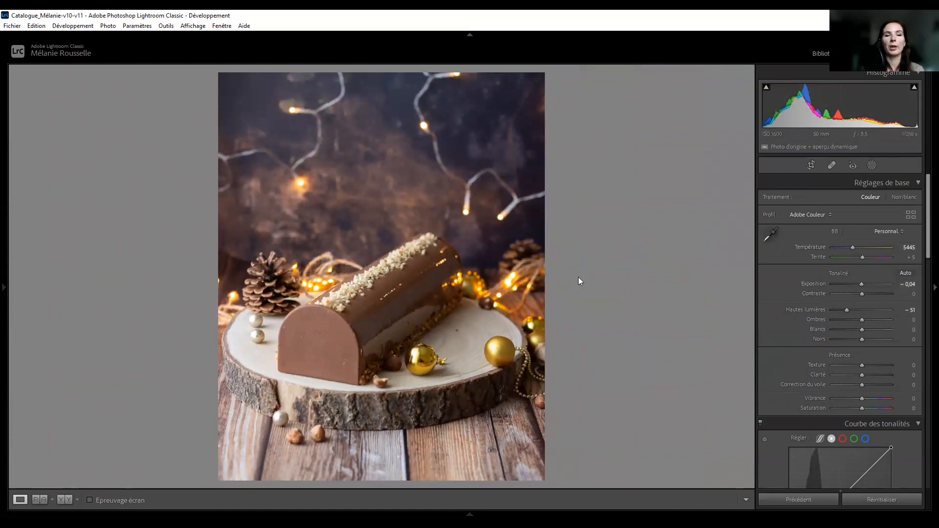
Set shadows to +6, blacks to -11, texture to +6 and clarity to +8, with whites reset to 0
{"action": "mouse_move", "coordinate": [862, 320]}
{"action": "left_mouse_down"}
{"action": "mouse_move", "coordinate": [870, 322]}
{"action": "mouse_move", "coordinate": [862, 321]}
{"action": "left_mouse_up"}
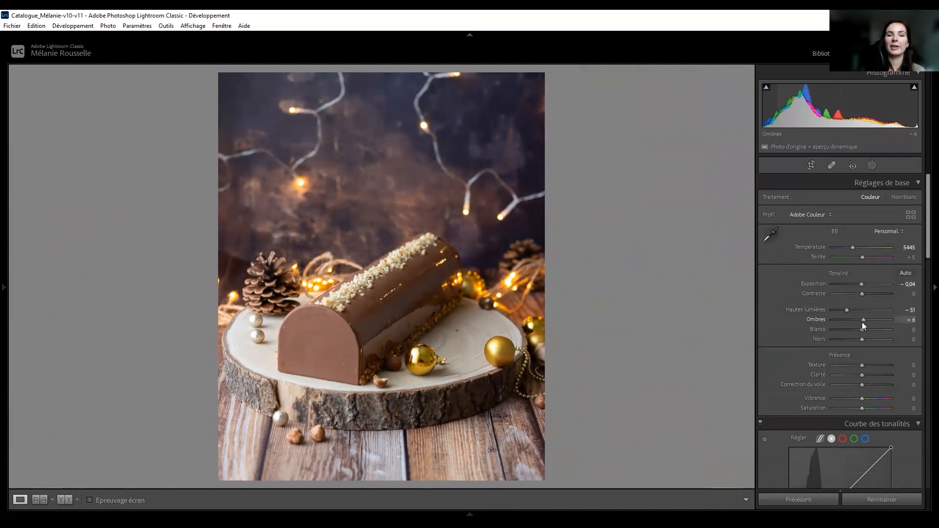
{"action": "mouse_move", "coordinate": [861, 329]}
{"action": "left_mouse_down"}
{"action": "mouse_move", "coordinate": [848, 329]}
{"action": "mouse_move", "coordinate": [869, 329]}
{"action": "mouse_move", "coordinate": [857, 338]}
{"action": "left_mouse_up"}
{"action": "double_click", "coordinate": [820, 329]}
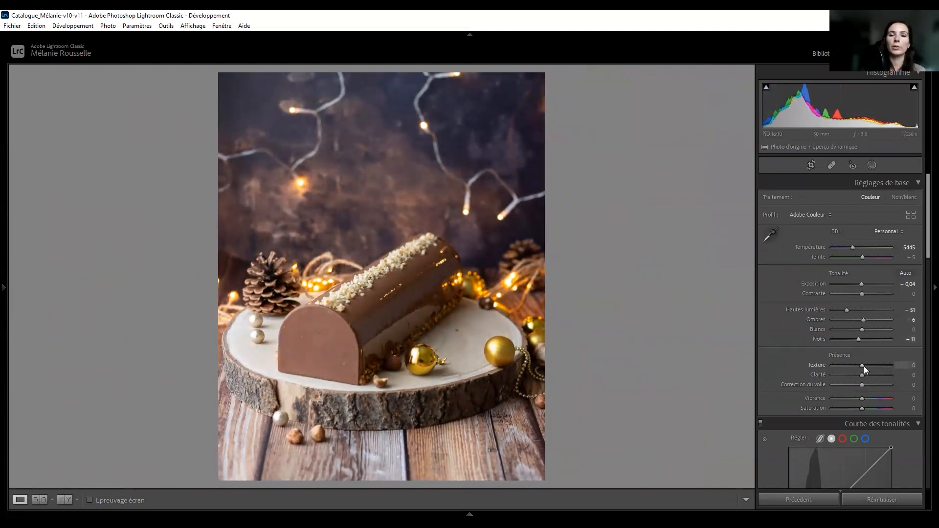
{"action": "left_click_drag", "start_coordinate": [865, 365], "coordinate": [863, 374]}
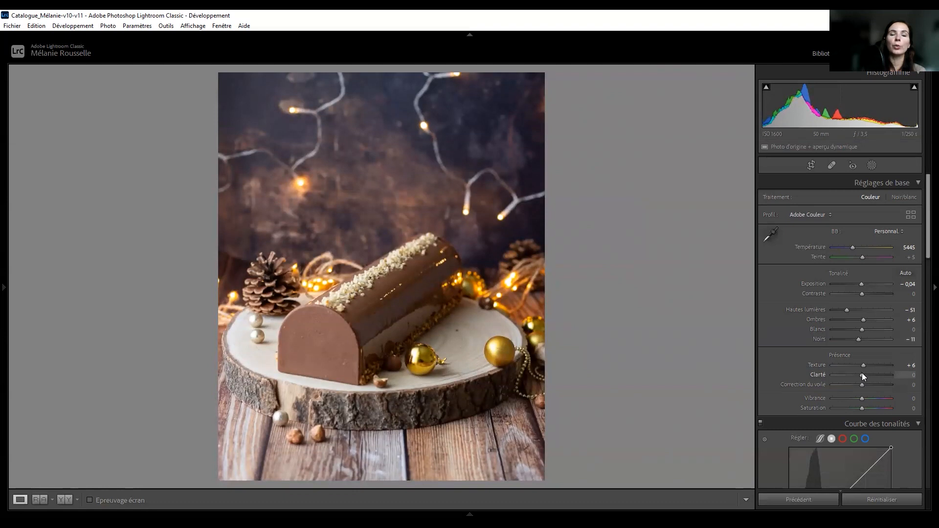
{"action": "left_click_drag", "start_coordinate": [863, 372], "coordinate": [864, 374]}
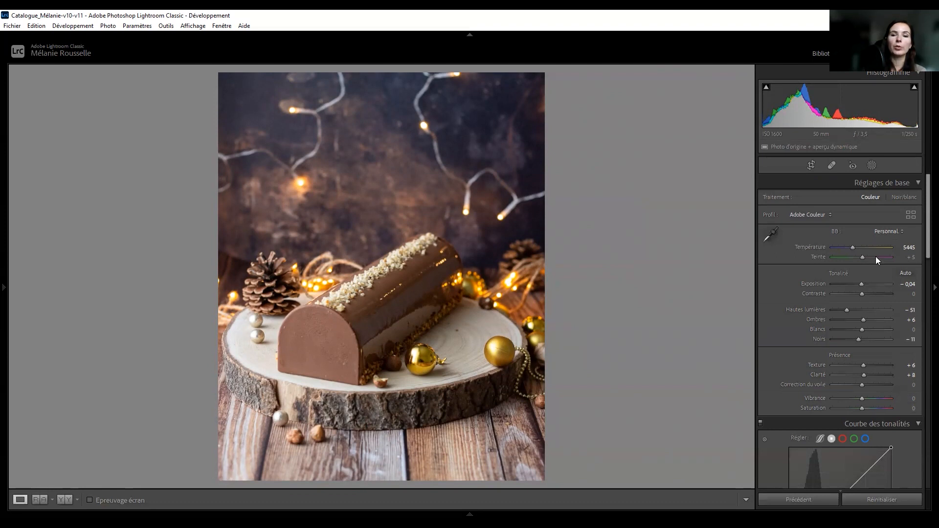
Shape the tone curve into a soft S with a raised black point, lowered white point and a shadow point at input 67, output 65
{"action": "scroll", "coordinate": [861, 247], "scroll_direction": "down", "scroll_amount": 3}
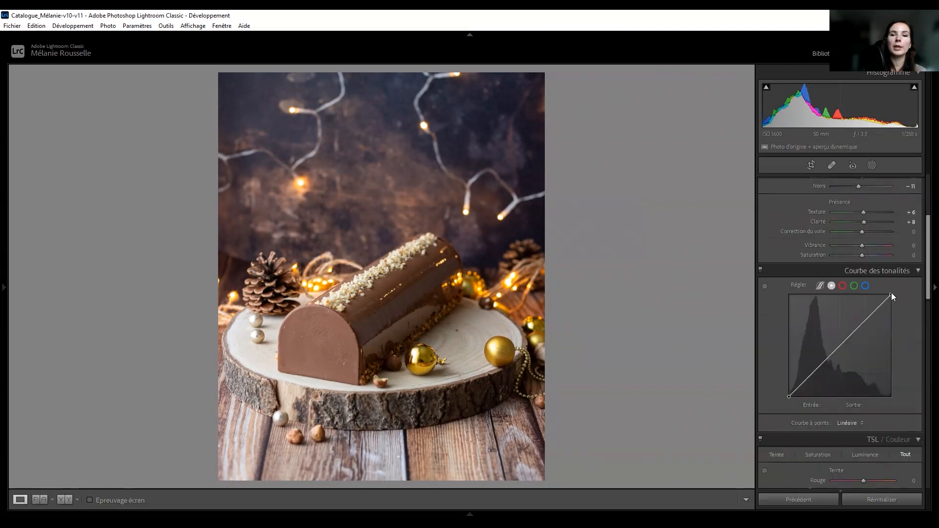
{"action": "left_click", "coordinate": [864, 321]}
{"action": "left_click", "coordinate": [839, 346]}
{"action": "left_click_drag", "start_coordinate": [814, 372], "coordinate": [788, 391]}
{"action": "left_click_drag", "start_coordinate": [892, 294], "coordinate": [864, 315]}
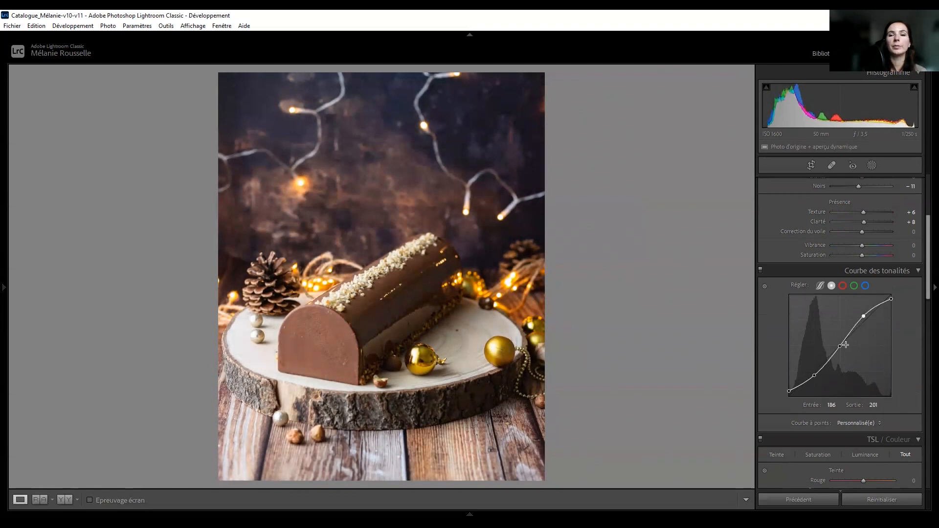
{"action": "left_click_drag", "start_coordinate": [839, 344], "coordinate": [838, 343]}
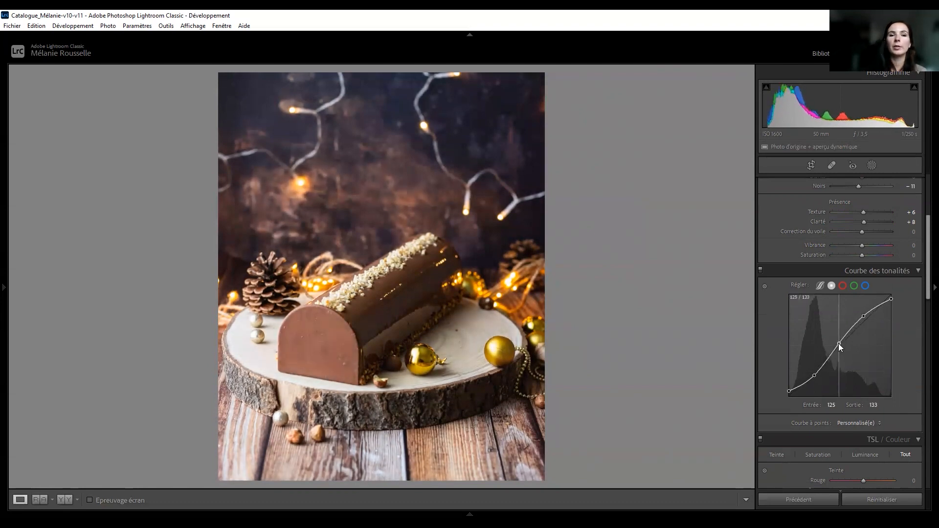
{"action": "left_click", "coordinate": [813, 374]}
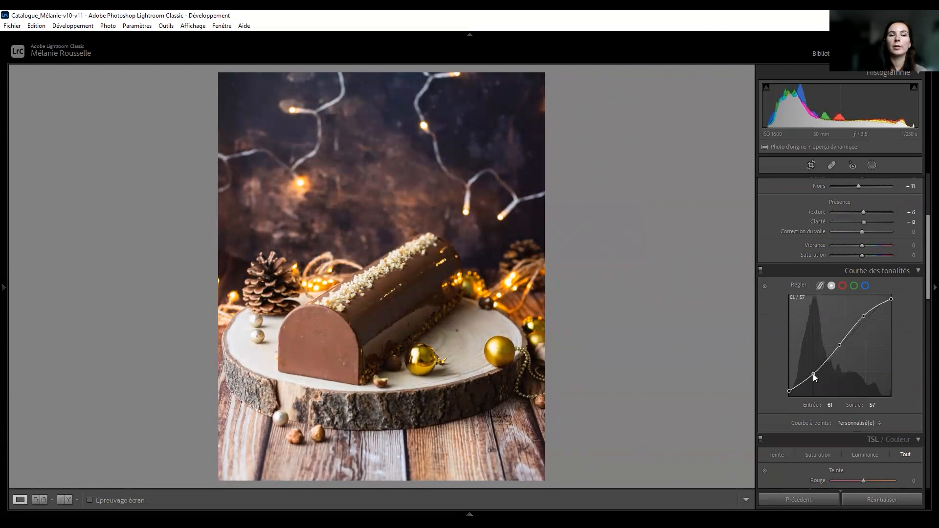
{"action": "left_click_drag", "start_coordinate": [813, 372], "coordinate": [814, 372]}
Desaturate the bluish background with the targeted saturation adjustment, taking blue to -40 and violet to -45
{"action": "scroll", "coordinate": [782, 361], "scroll_direction": "down", "scroll_amount": 3}
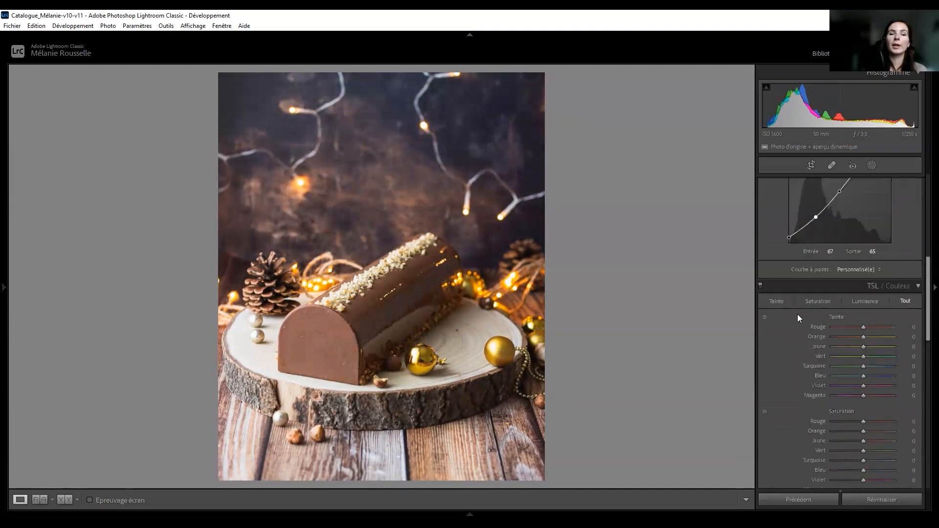
{"action": "scroll", "coordinate": [783, 301], "scroll_direction": "down", "scroll_amount": 2}
{"action": "left_click", "coordinate": [764, 335]}
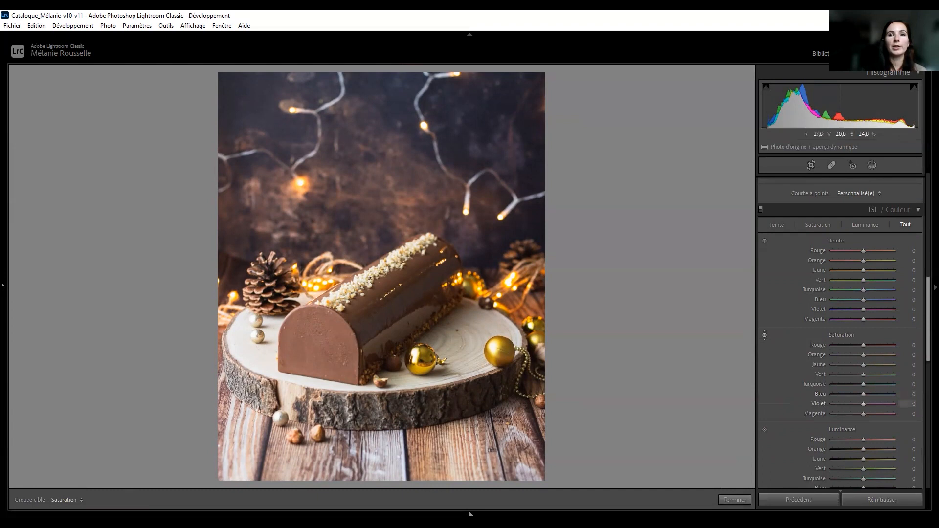
{"action": "left_click_drag", "start_coordinate": [382, 113], "coordinate": [381, 137]}
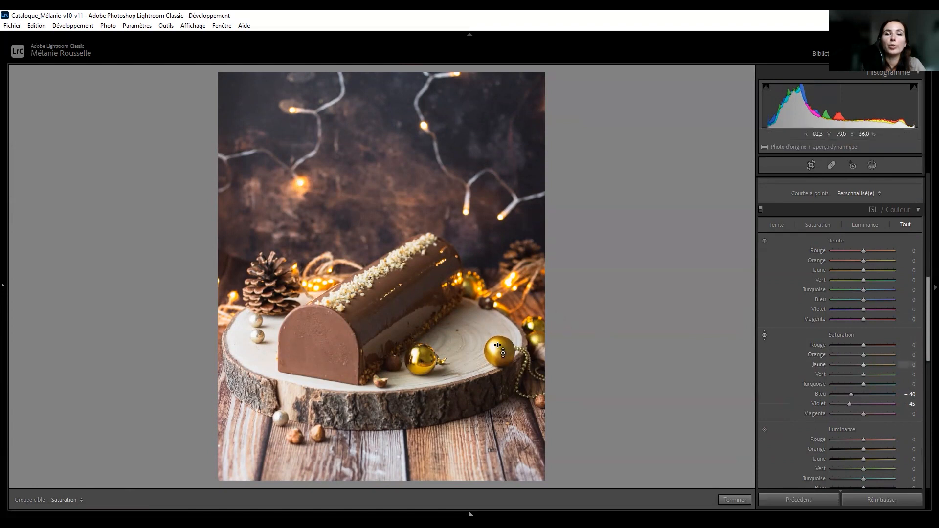
Tone down the golden baubles with yellow saturation -15, orange luminance -12 and yellow luminance -4
{"action": "left_click_drag", "start_coordinate": [498, 354], "coordinate": [499, 368]}
{"action": "left_click", "coordinate": [764, 429]}
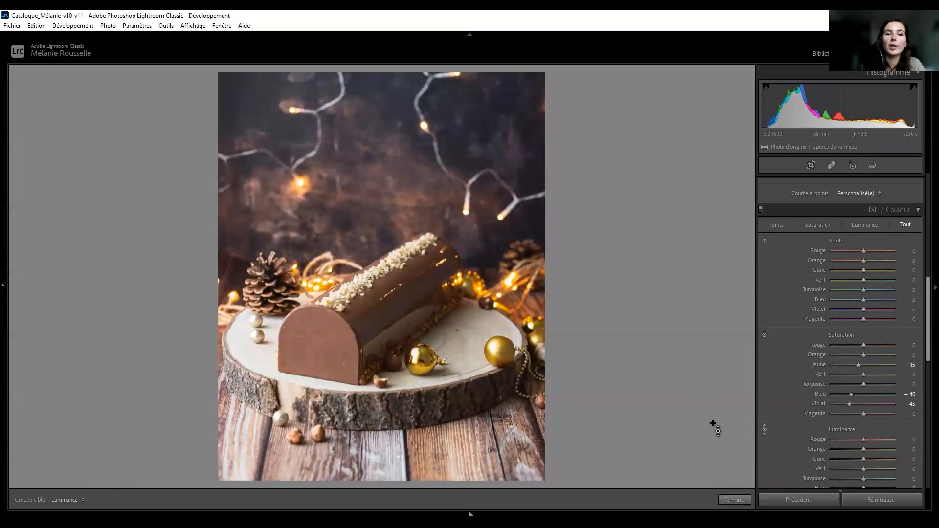
{"action": "mouse_move", "coordinate": [503, 352]}
{"action": "left_mouse_down"}
{"action": "mouse_move", "coordinate": [503, 375]}
{"action": "mouse_move", "coordinate": [503, 334]}
{"action": "mouse_move", "coordinate": [502, 363]}
{"action": "left_mouse_up"}
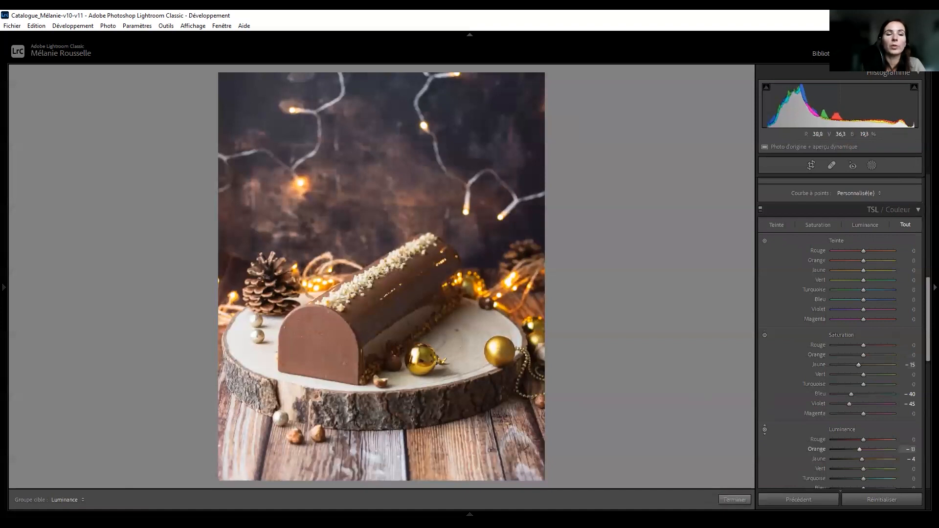
Add a dark post-crop vignette with an amount of -23 and a midpoint of 40
{"action": "scroll", "coordinate": [810, 306], "scroll_direction": "down", "scroll_amount": 3}
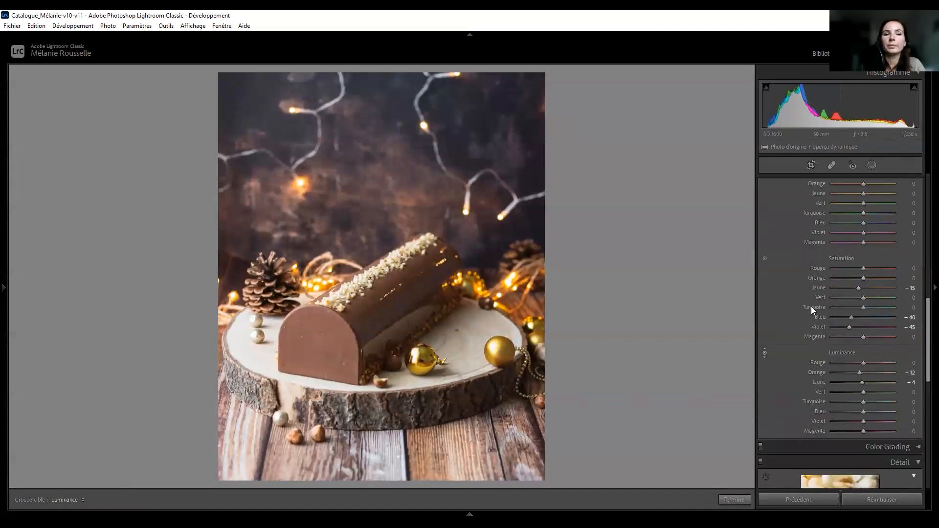
{"action": "scroll", "coordinate": [811, 306], "scroll_direction": "down", "scroll_amount": 2}
{"action": "scroll", "coordinate": [799, 290], "scroll_direction": "down", "scroll_amount": 3}
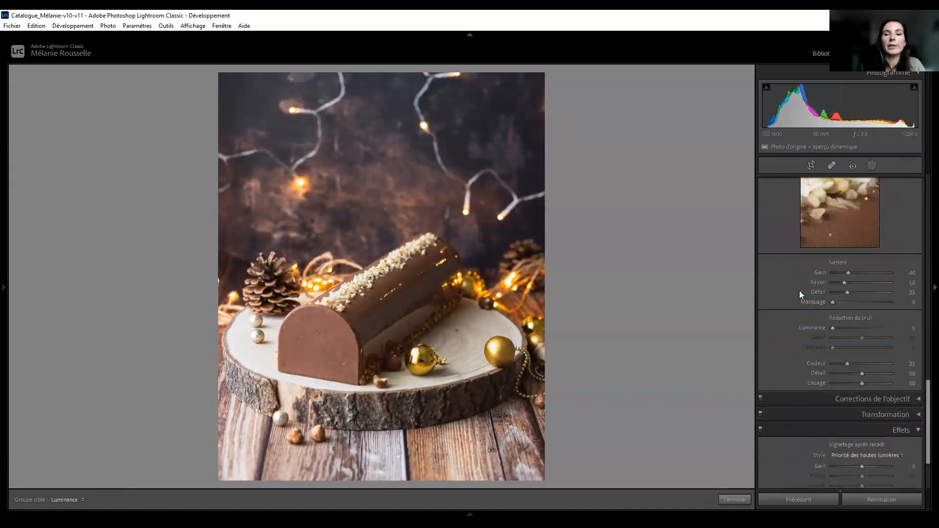
{"action": "scroll", "coordinate": [844, 296], "scroll_direction": "up", "scroll_amount": 2}
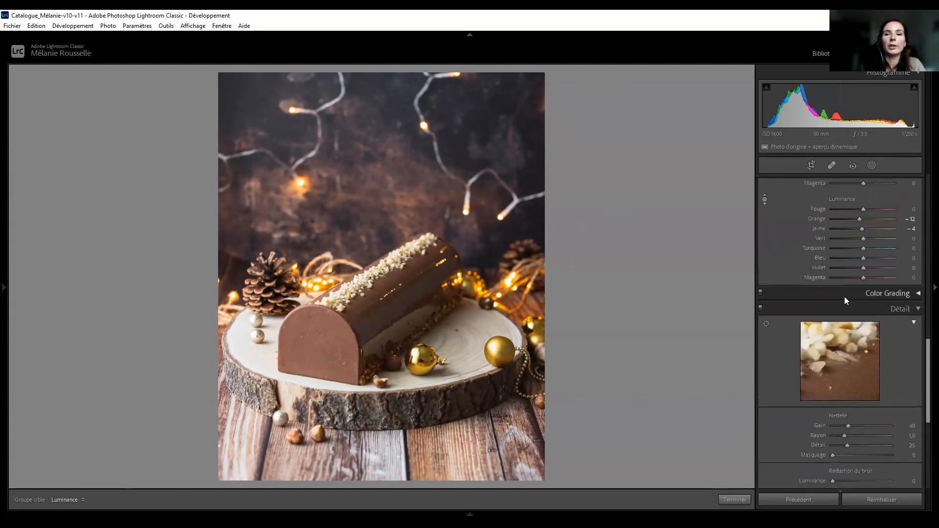
{"action": "scroll", "coordinate": [844, 297], "scroll_direction": "down", "scroll_amount": 3}
{"action": "scroll", "coordinate": [845, 303], "scroll_direction": "down", "scroll_amount": 1}
{"action": "mouse_move", "coordinate": [862, 376]}
{"action": "left_mouse_down"}
{"action": "mouse_move", "coordinate": [854, 374]}
{"action": "mouse_move", "coordinate": [855, 387]}
{"action": "left_mouse_up"}
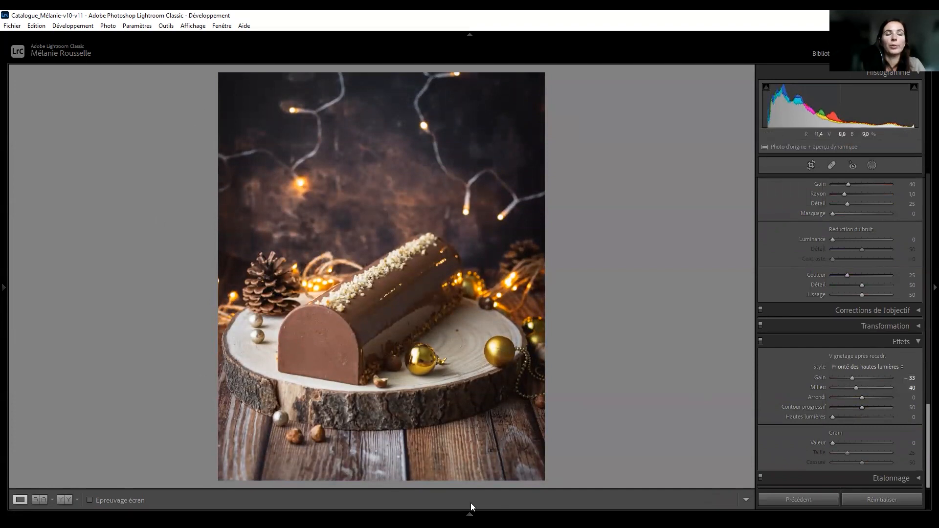
{"action": "left_click_drag", "start_coordinate": [853, 377], "coordinate": [856, 378]}
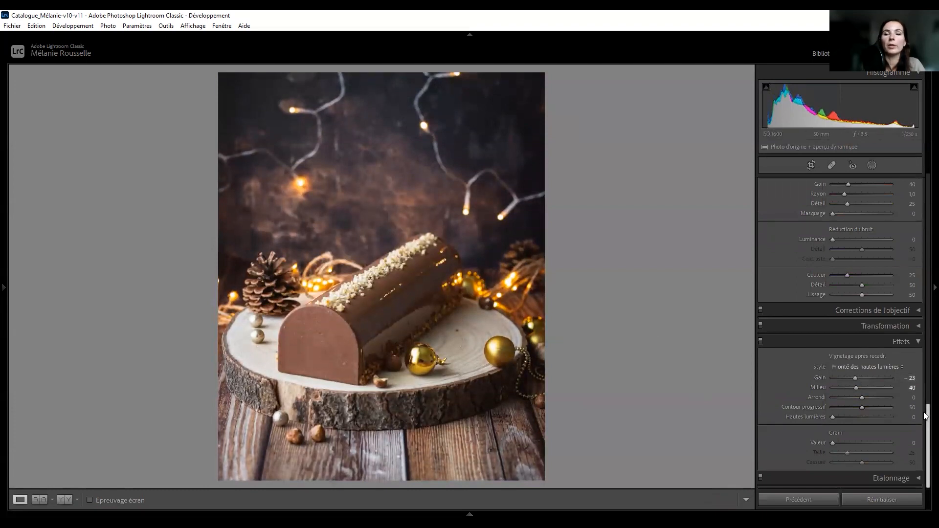
Darken the photo's lower-left corner with a diagonal linear gradient mask at exposure -0.75, adjusting its extent
{"action": "left_click_drag", "start_coordinate": [927, 430], "coordinate": [925, 143]}
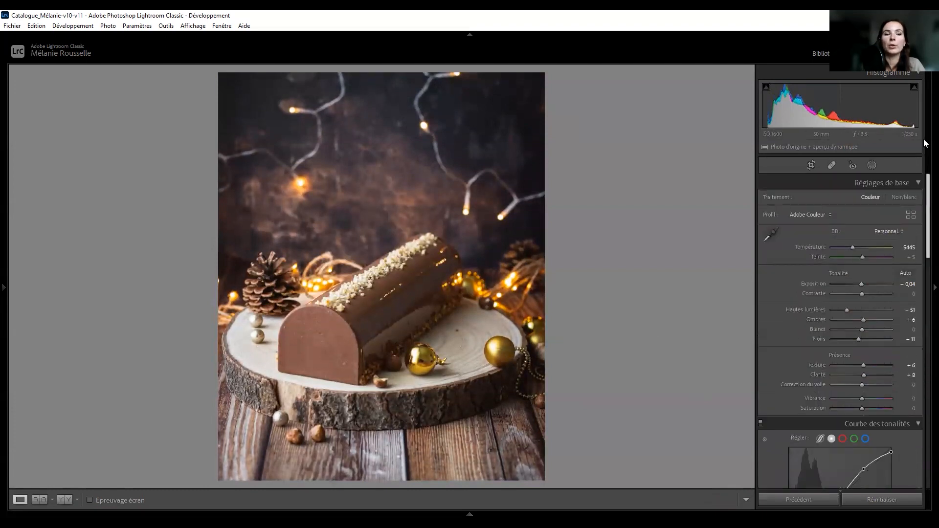
{"action": "left_click", "coordinate": [868, 167]}
{"action": "left_click", "coordinate": [800, 237]}
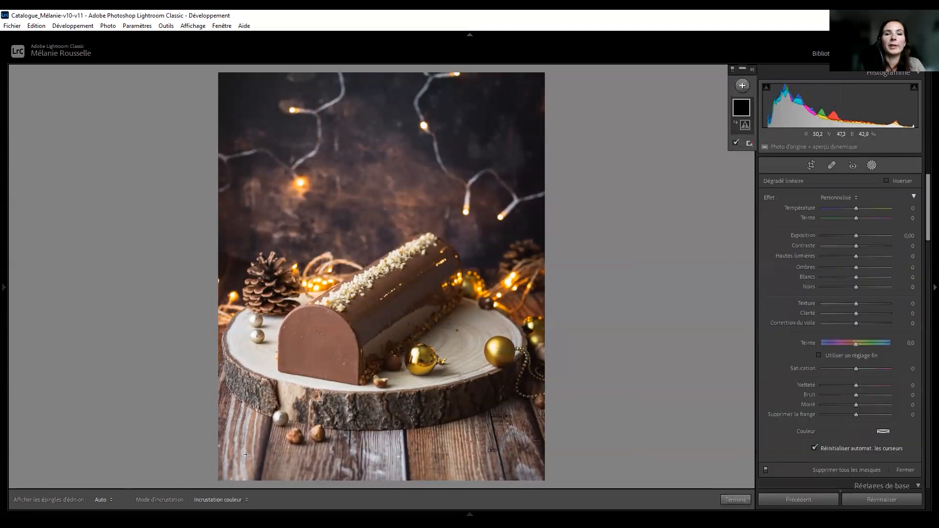
{"action": "left_click_drag", "start_coordinate": [265, 414], "coordinate": [307, 342]}
{"action": "left_click_drag", "start_coordinate": [856, 235], "coordinate": [847, 234]}
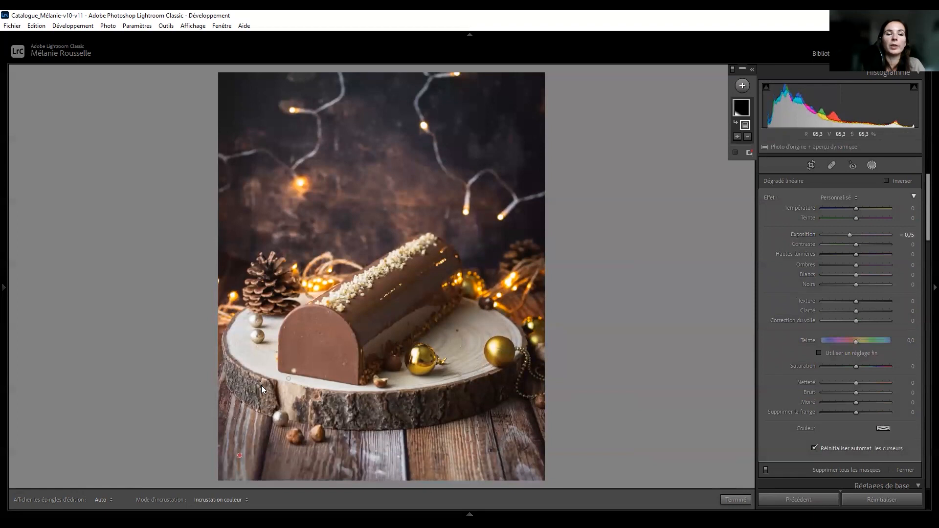
{"action": "left_click_drag", "start_coordinate": [274, 365], "coordinate": [231, 403]}
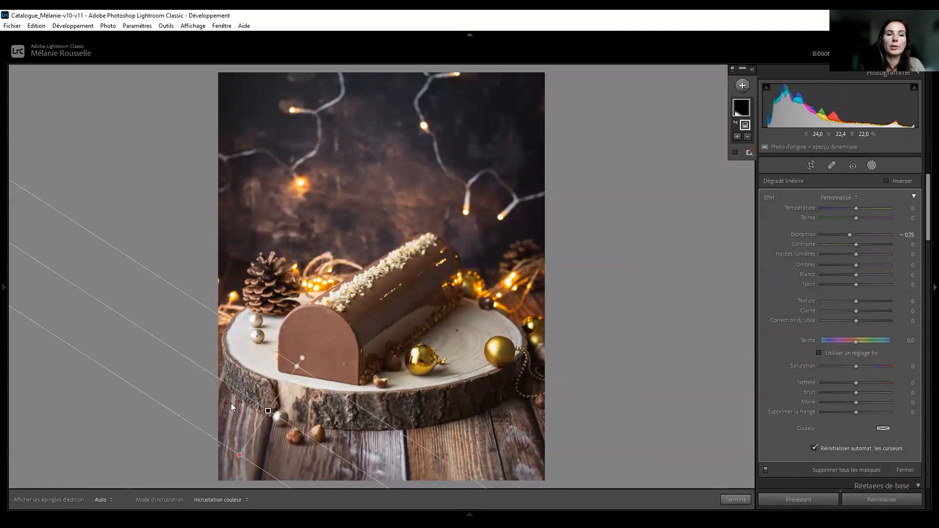
{"action": "left_click_drag", "start_coordinate": [206, 434], "coordinate": [215, 417]}
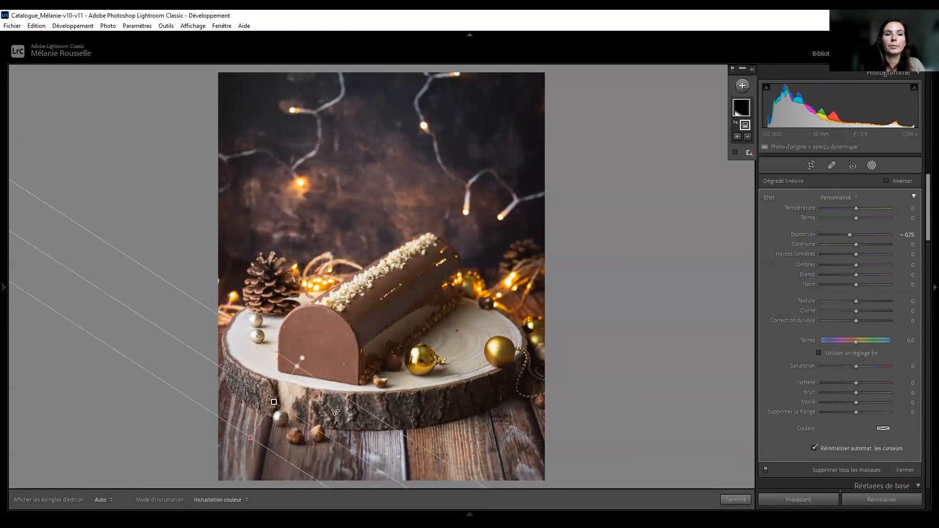
Darken the lower-right corner with a second linear gradient mask at exposure -0.29, adding another gradient across the bottom edge to it
{"action": "left_click", "coordinate": [742, 86]}
{"action": "left_click_drag", "start_coordinate": [509, 443], "coordinate": [447, 350]}
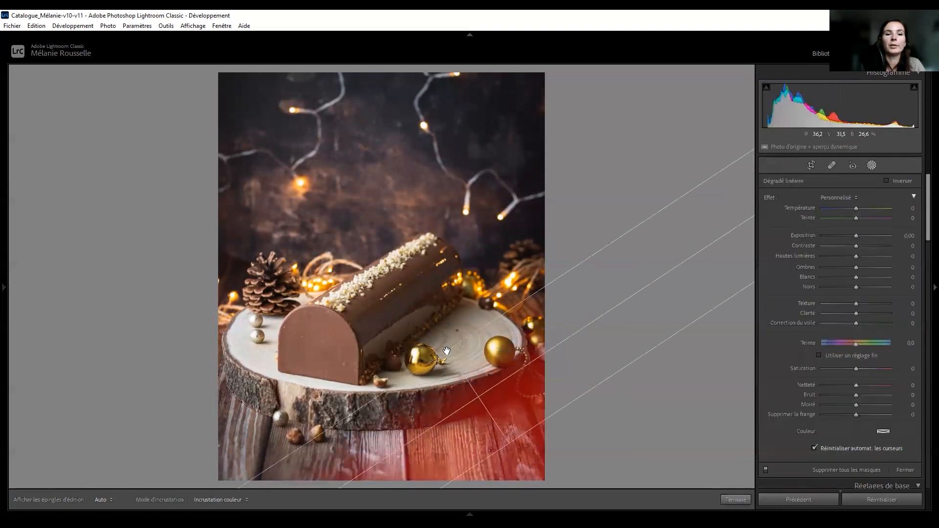
{"action": "left_click_drag", "start_coordinate": [861, 237], "coordinate": [853, 235]}
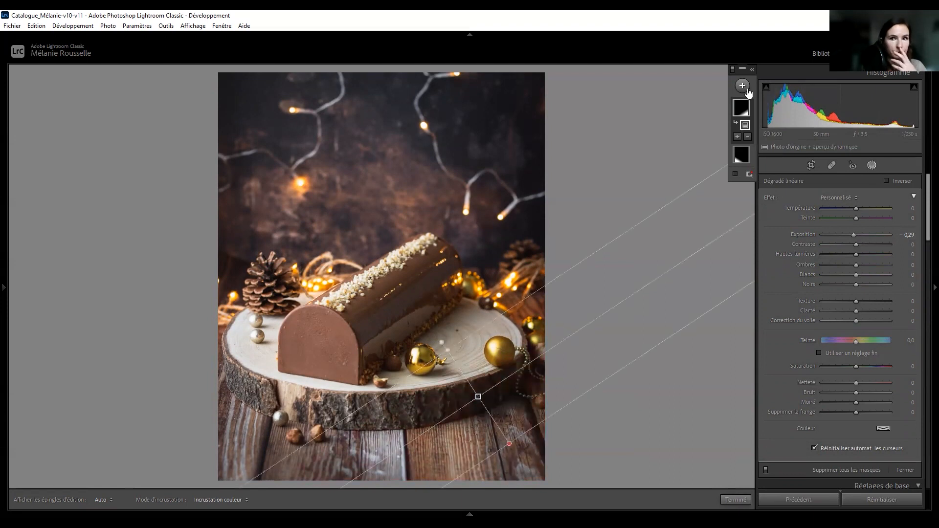
{"action": "left_click", "coordinate": [737, 137]}
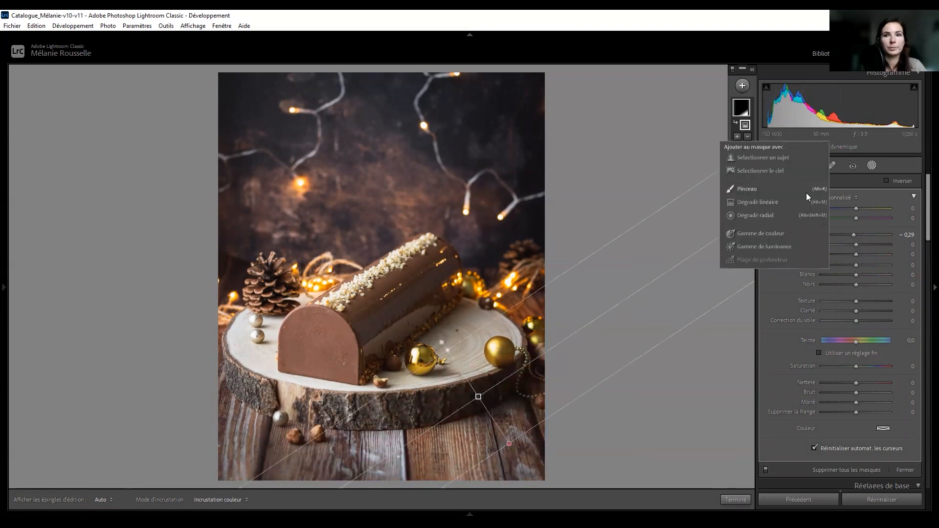
{"action": "left_click_drag", "start_coordinate": [375, 439], "coordinate": [436, 371]}
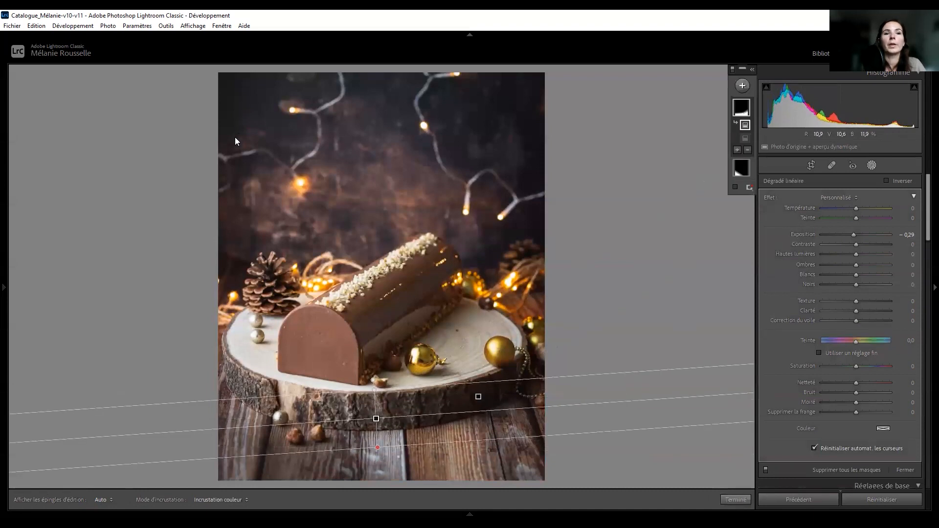
Darken the photo's upper-left corner with a diagonal linear gradient mask at exposure -0.64, narrowing and rotating the gradient
{"action": "left_click", "coordinate": [737, 150]}
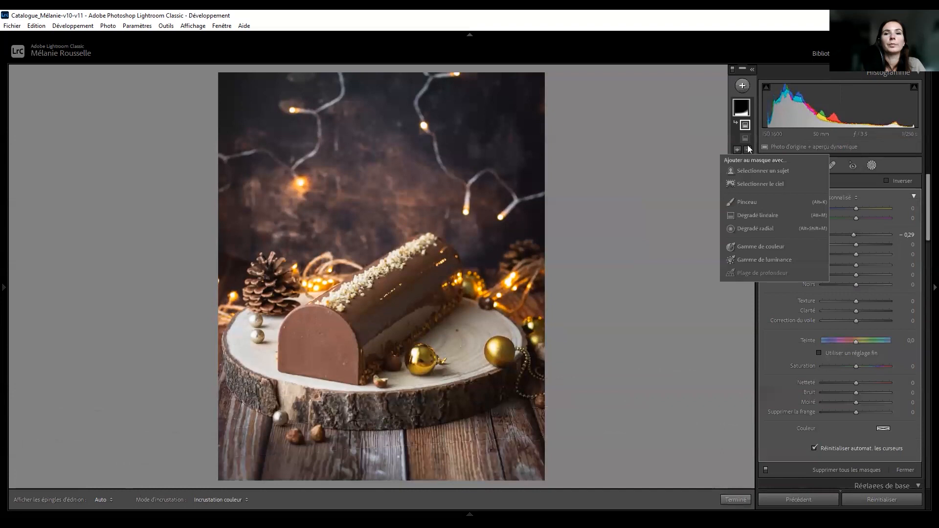
{"action": "left_click", "coordinate": [757, 215]}
{"action": "left_click_drag", "start_coordinate": [223, 128], "coordinate": [339, 252]}
{"action": "left_click_drag", "start_coordinate": [855, 235], "coordinate": [849, 234]}
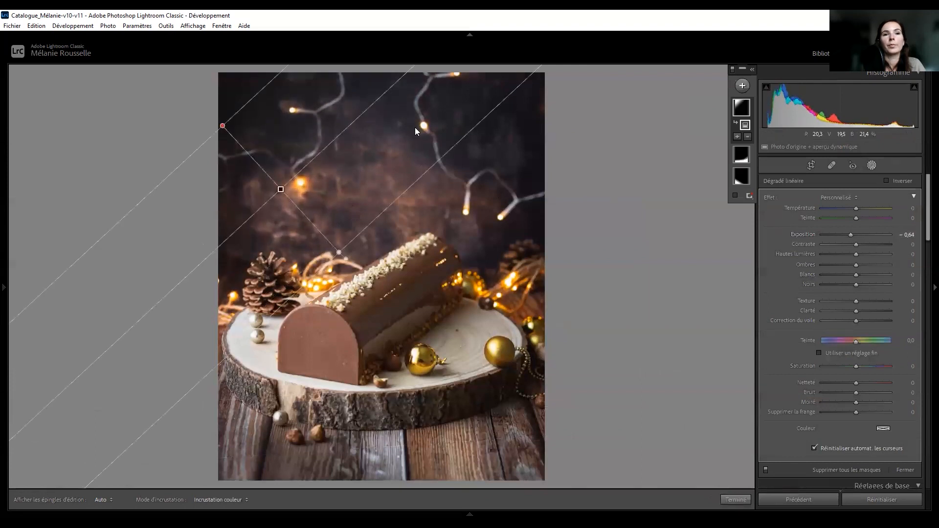
{"action": "left_click_drag", "start_coordinate": [222, 126], "coordinate": [242, 147]}
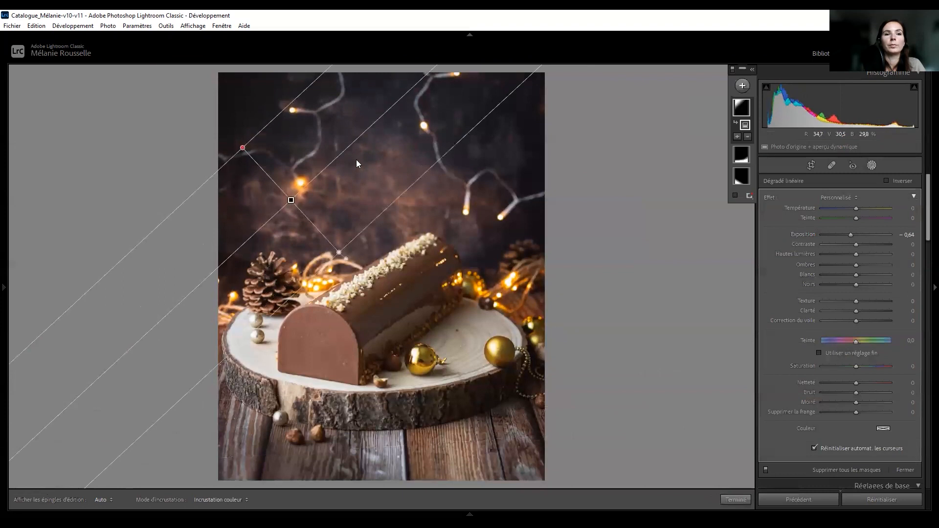
{"action": "left_click_drag", "start_coordinate": [328, 159], "coordinate": [336, 168]}
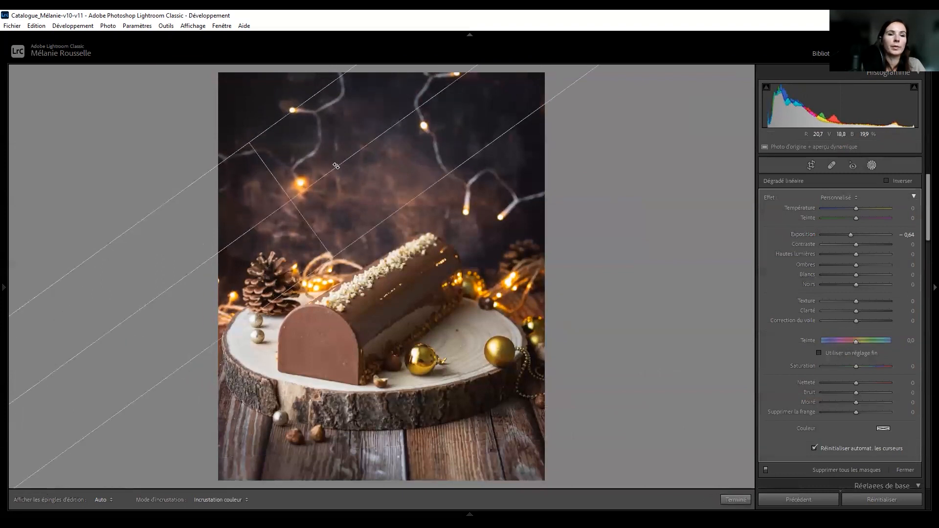
{"action": "left_click", "coordinate": [735, 499]}
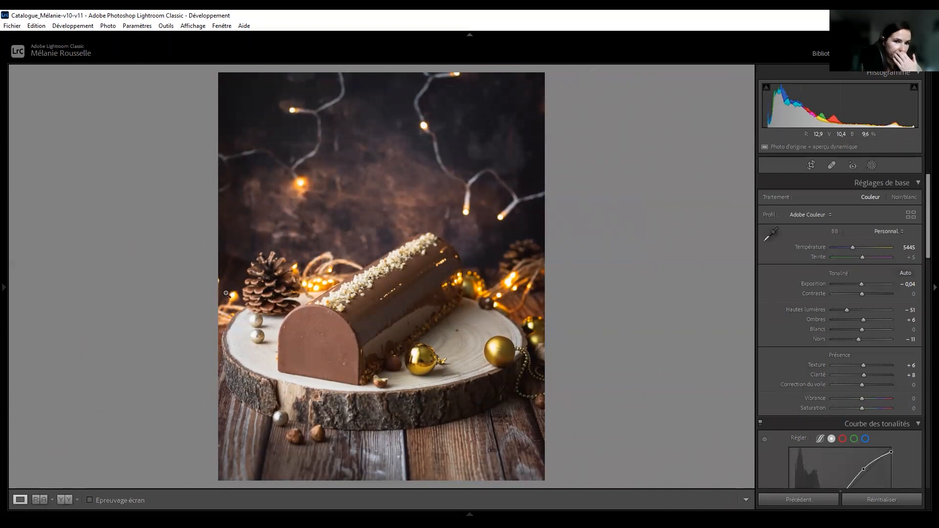
Paint a brush mask of size 15 and exposure -0.52 over the left side and dark background, showing the mask overlay
{"action": "left_click", "coordinate": [872, 165]}
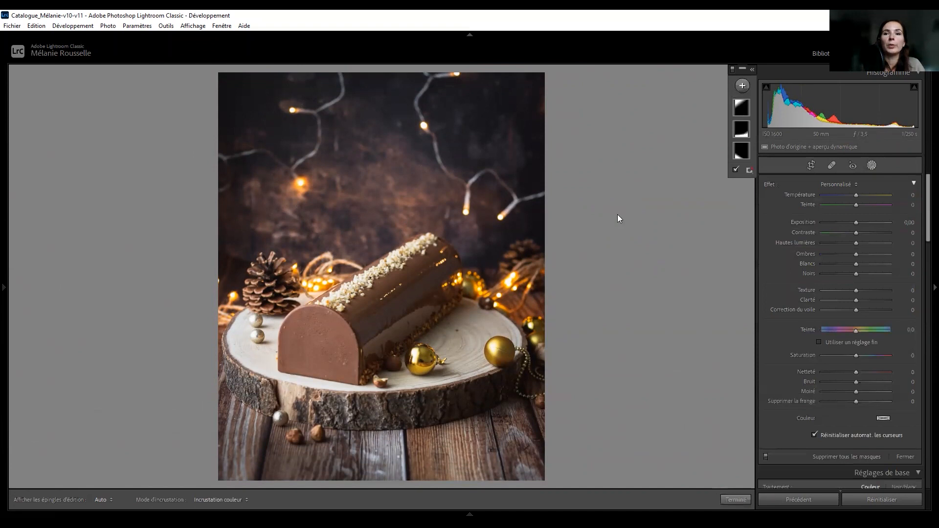
{"action": "key", "text": "k"}
{"action": "left_click_drag", "start_coordinate": [855, 297], "coordinate": [850, 297]}
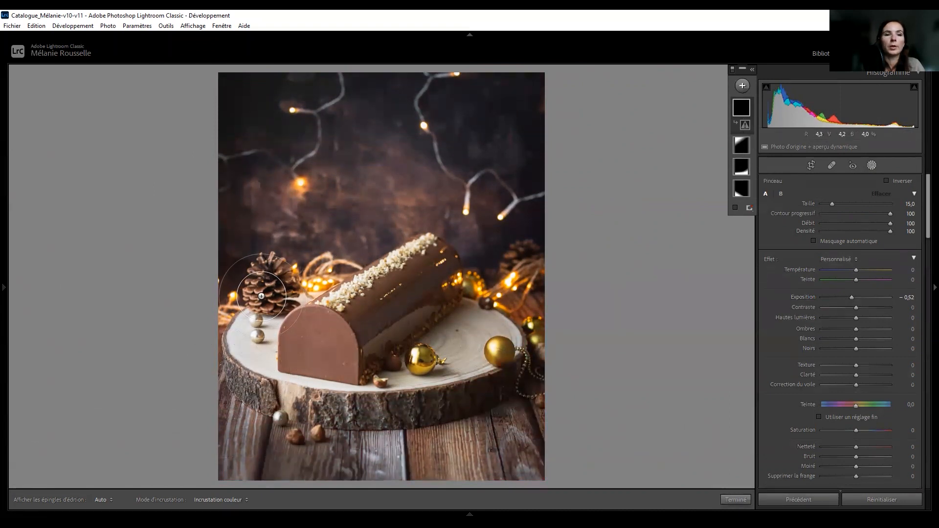
{"action": "key", "text": "h"}
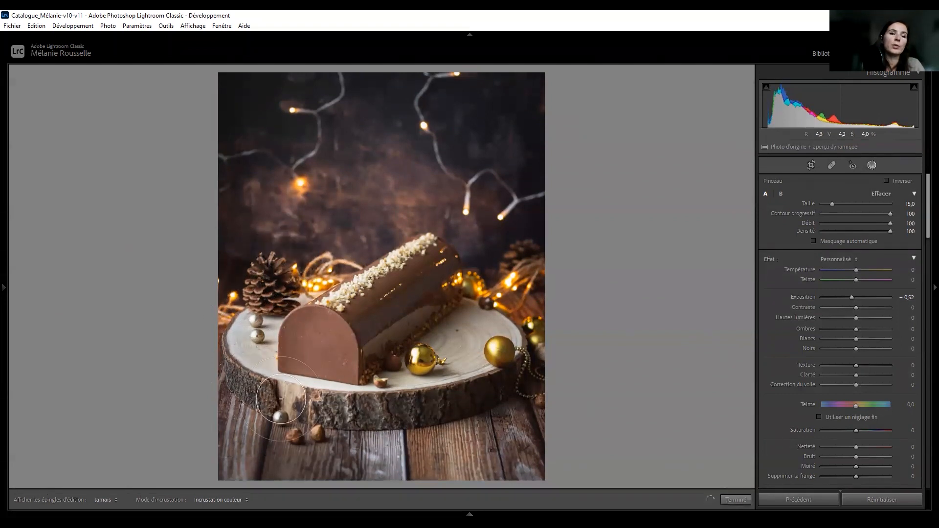
{"action": "mouse_move", "coordinate": [272, 304]}
{"action": "left_mouse_down"}
{"action": "mouse_move", "coordinate": [364, 230]}
{"action": "mouse_move", "coordinate": [241, 206]}
{"action": "mouse_move", "coordinate": [398, 198]}
{"action": "mouse_move", "coordinate": [414, 208]}
{"action": "mouse_move", "coordinate": [206, 138]}
{"action": "mouse_move", "coordinate": [251, 88]}
{"action": "mouse_move", "coordinate": [518, 78]}
{"action": "mouse_move", "coordinate": [320, 66]}
{"action": "left_mouse_up"}
{"action": "key", "text": "h"}
{"action": "key", "text": "o"}
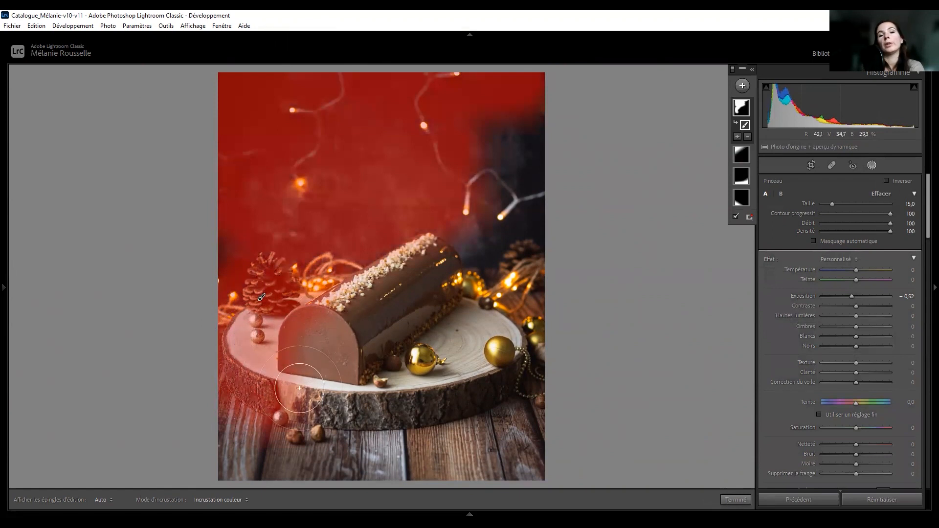
Subtract the chocolate log from the brush mask with a subtracting brush, reducing its size to 9
{"action": "left_click", "coordinate": [747, 137]}
{"action": "left_click", "coordinate": [749, 190]}
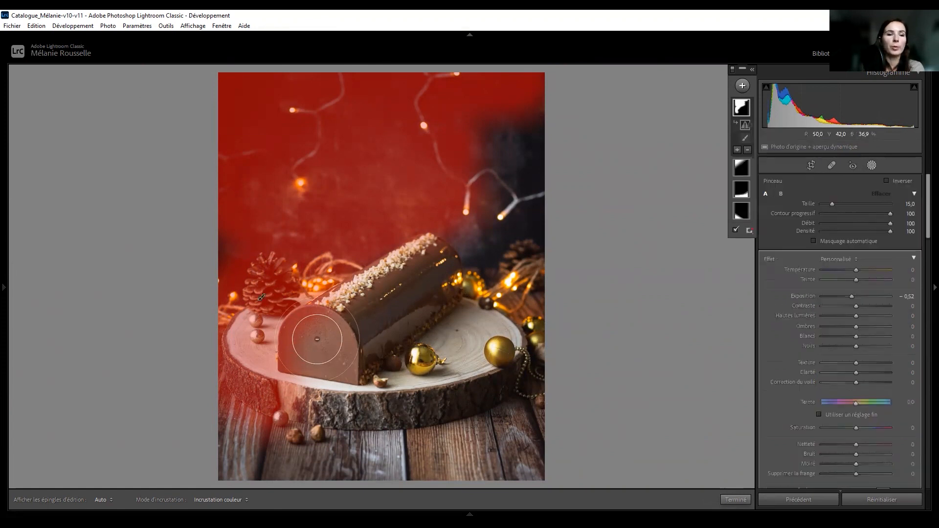
{"action": "mouse_move", "coordinate": [314, 324]}
{"action": "left_mouse_down"}
{"action": "mouse_move", "coordinate": [306, 320]}
{"action": "mouse_move", "coordinate": [289, 363]}
{"action": "mouse_move", "coordinate": [295, 336]}
{"action": "left_mouse_up"}
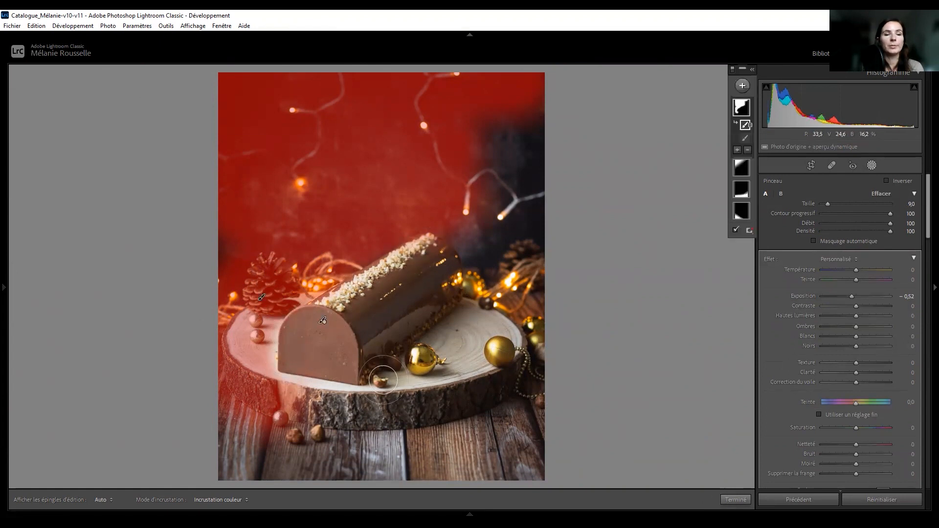
{"action": "key", "text": "Escape"}
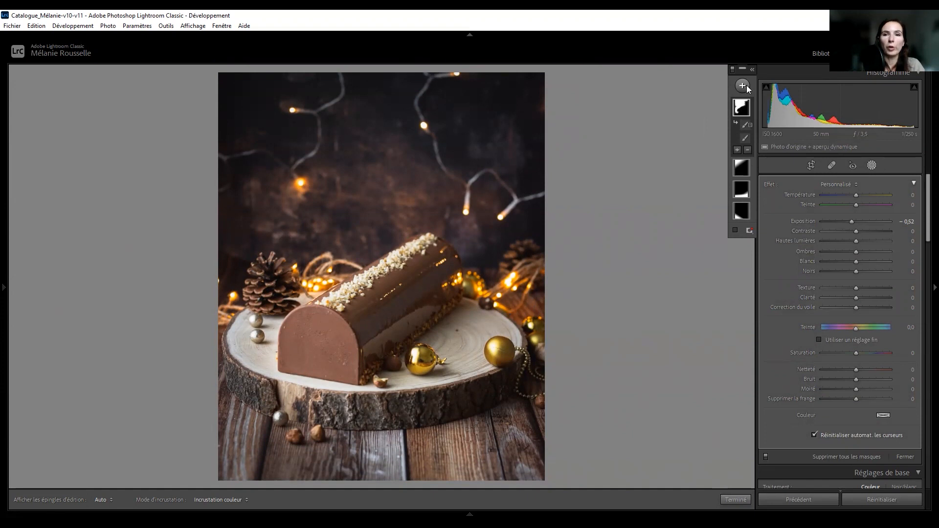
Darken the left edge of the wood slice with a new brush mask at exposure -0.23, highlights -30 and shadows -23
{"action": "key", "text": "k"}
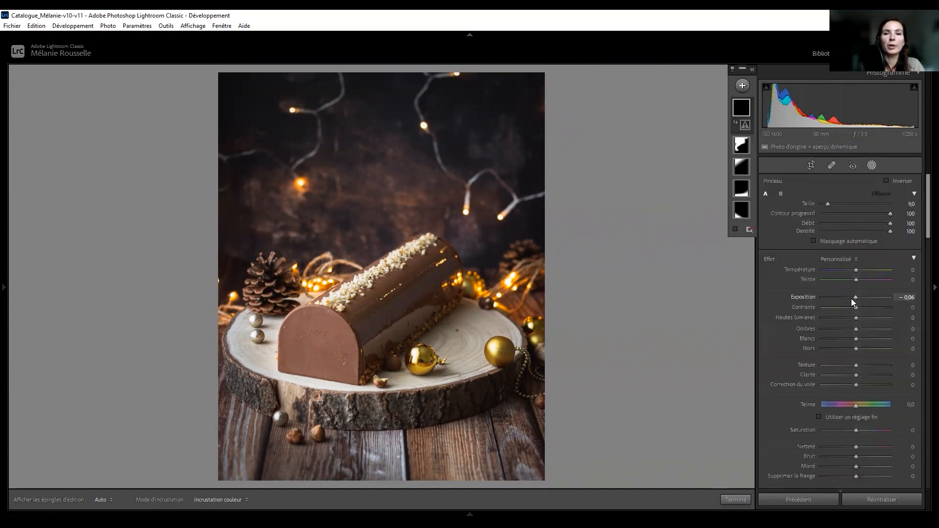
{"action": "mouse_move", "coordinate": [251, 320]}
{"action": "left_mouse_down"}
{"action": "mouse_move", "coordinate": [252, 370]}
{"action": "mouse_move", "coordinate": [269, 281]}
{"action": "mouse_move", "coordinate": [299, 285]}
{"action": "mouse_move", "coordinate": [289, 392]}
{"action": "left_mouse_up"}
{"action": "left_click_drag", "start_coordinate": [852, 297], "coordinate": [846, 326]}
{"action": "left_click_drag", "start_coordinate": [855, 315], "coordinate": [845, 315]}
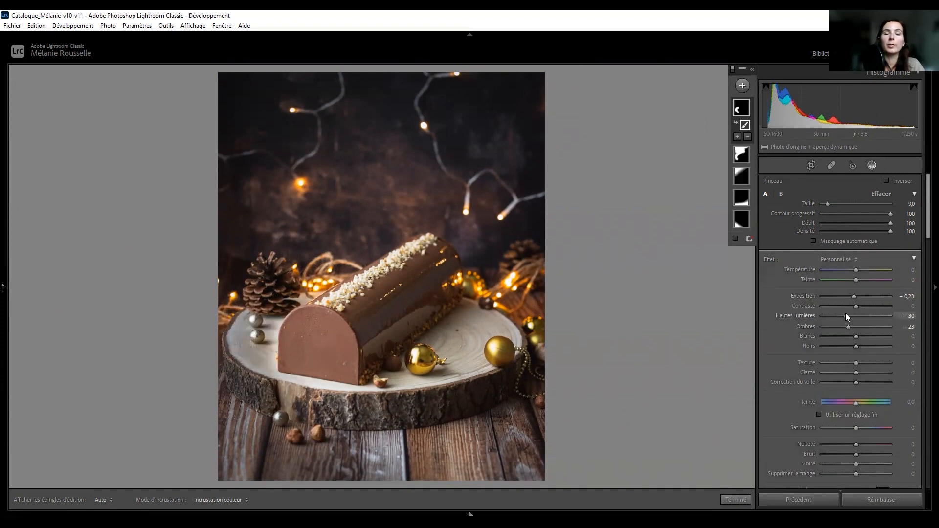
{"action": "left_click", "coordinate": [734, 500]}
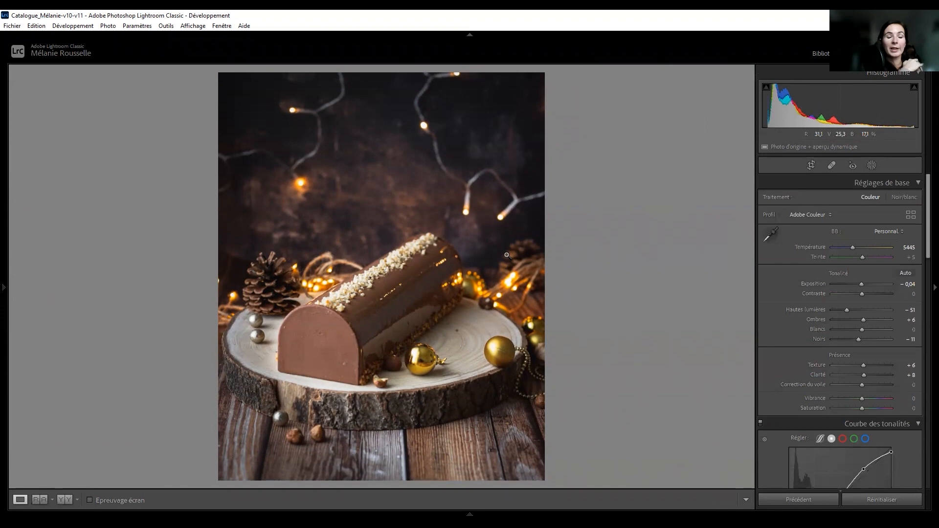
Compare the edited chocolate log photo side by side with the reference photo
{"action": "scroll", "coordinate": [875, 330], "scroll_direction": "down", "scroll_amount": 5}
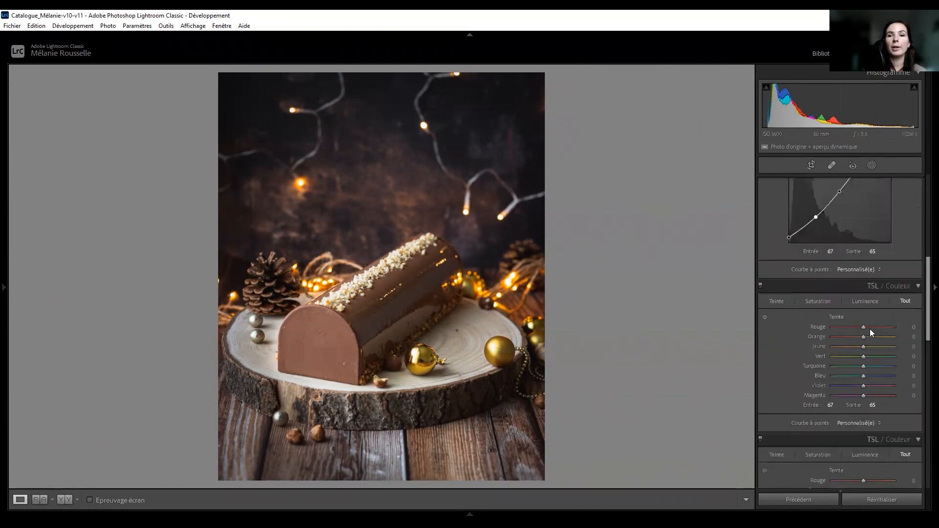
{"action": "scroll", "coordinate": [856, 360], "scroll_direction": "up", "scroll_amount": 5}
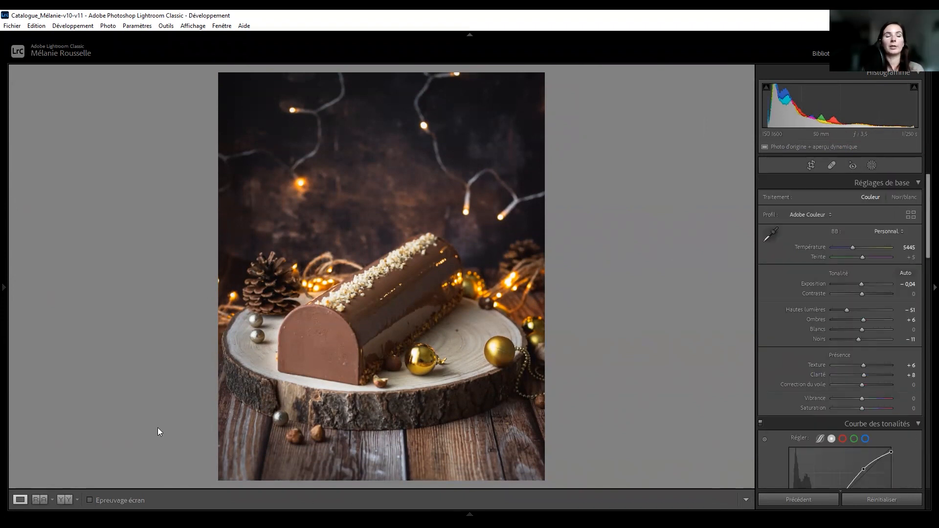
{"action": "left_click", "coordinate": [36, 500]}
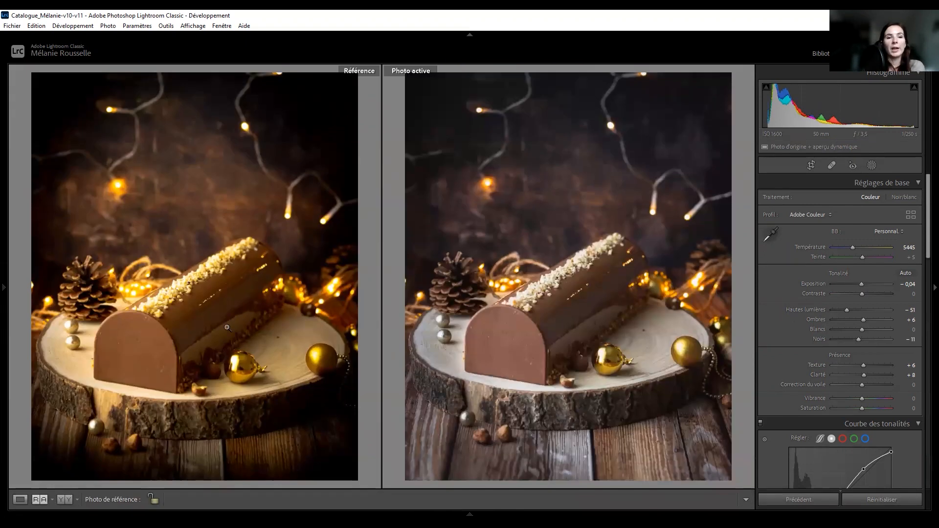